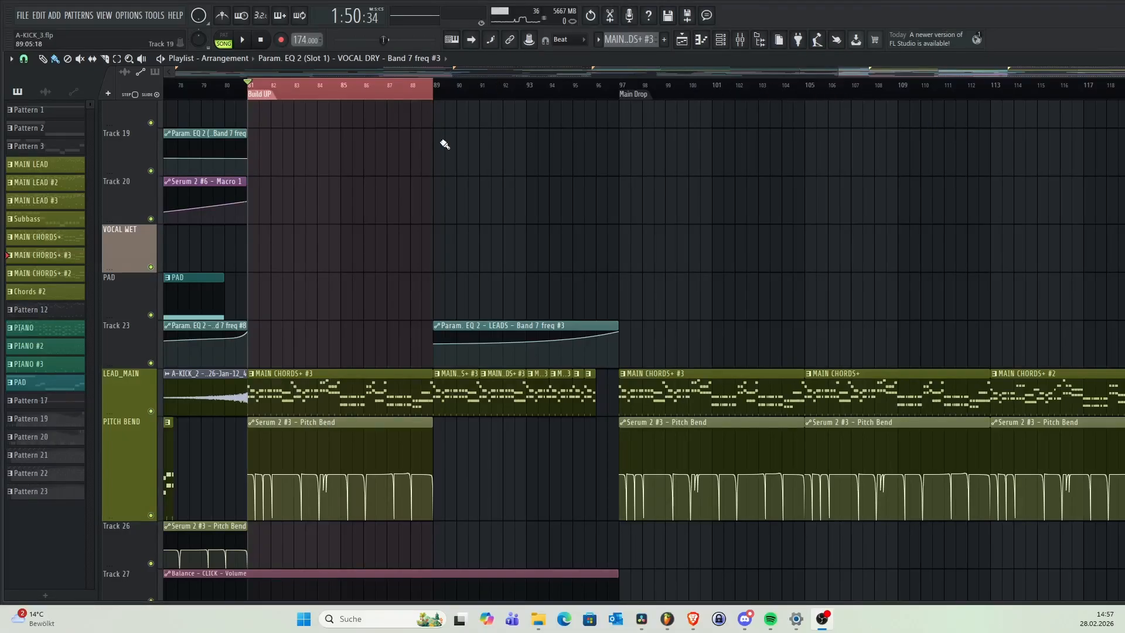
- Play the Build UP section of the arrangement from bar 81, looking over its lead tracks, and stop playback
left_click(244, 41)
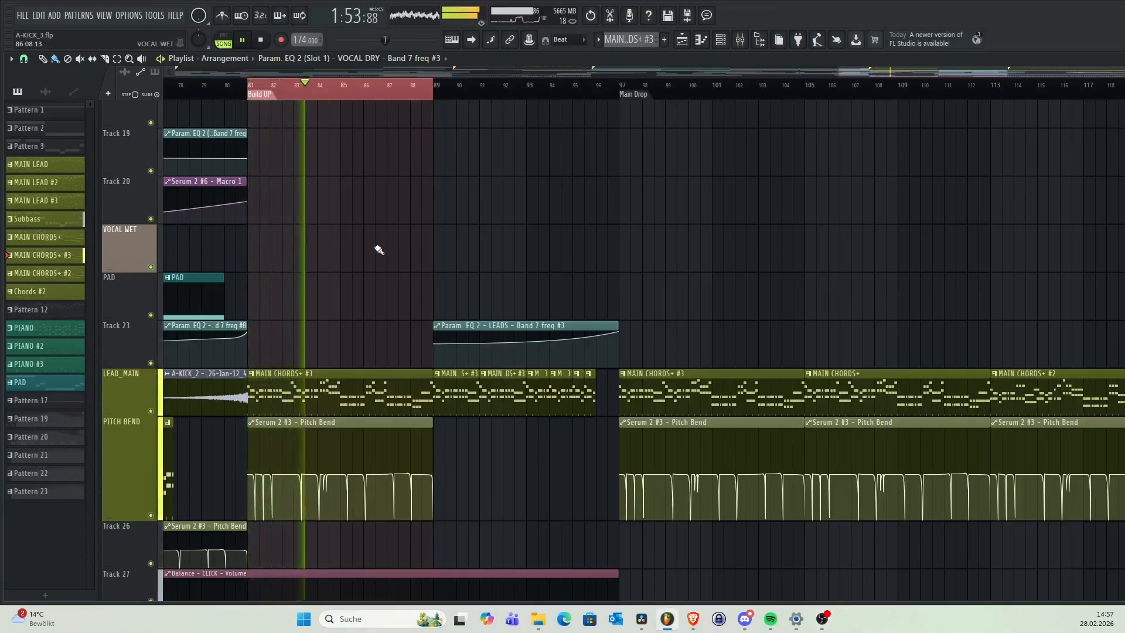
scroll(378, 252, "down", 3)
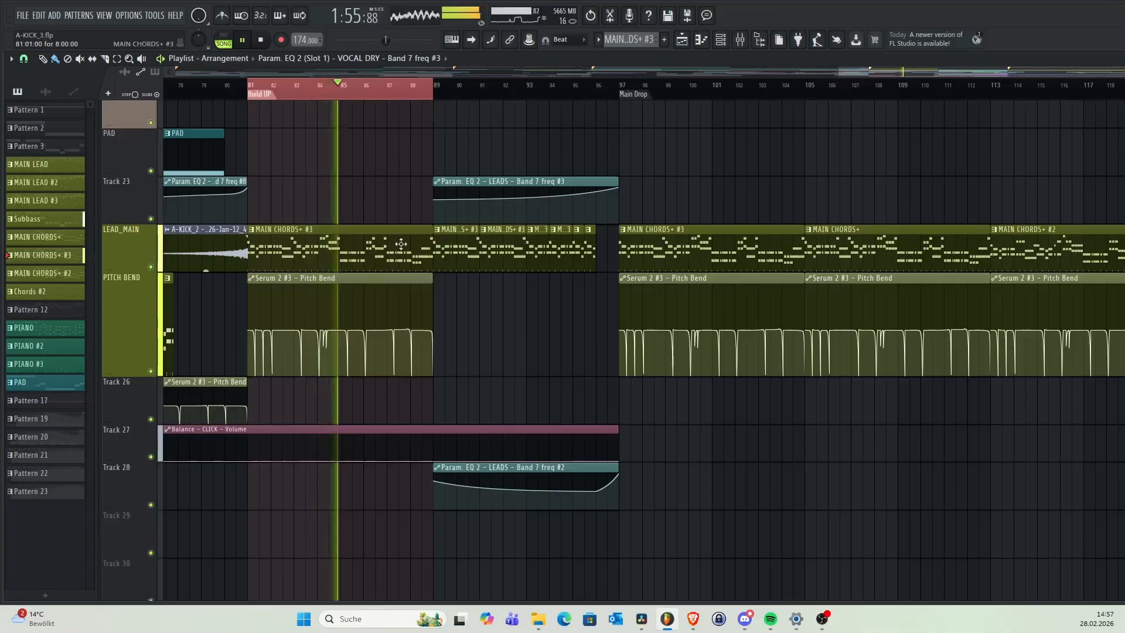
scroll(420, 253, "up", 1)
scroll(418, 255, "up", 1)
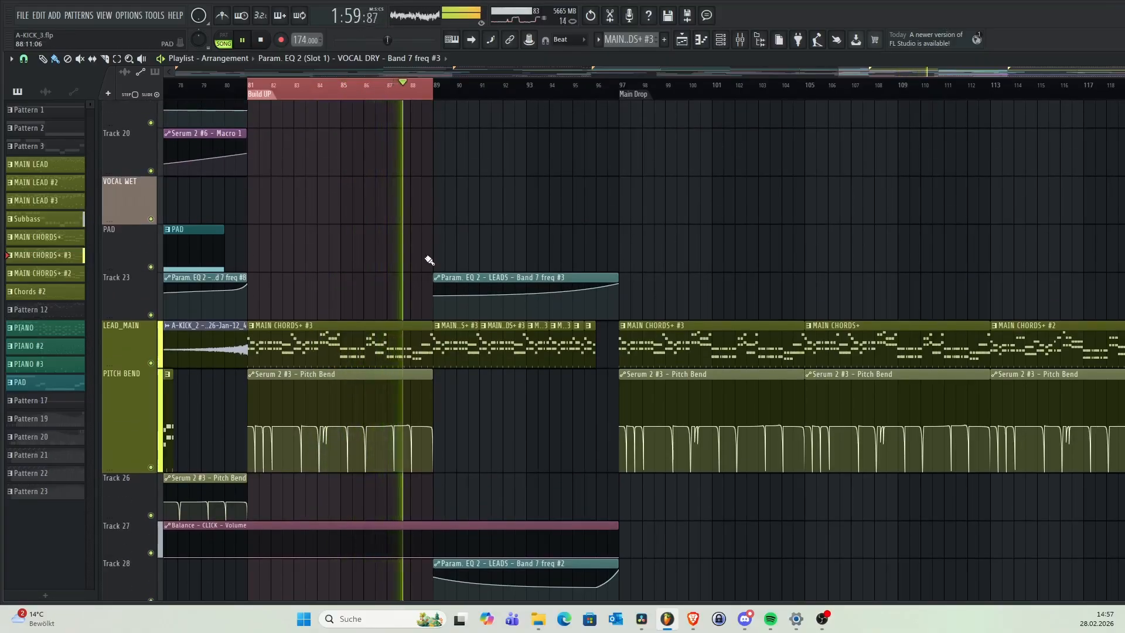
left_click(262, 41)
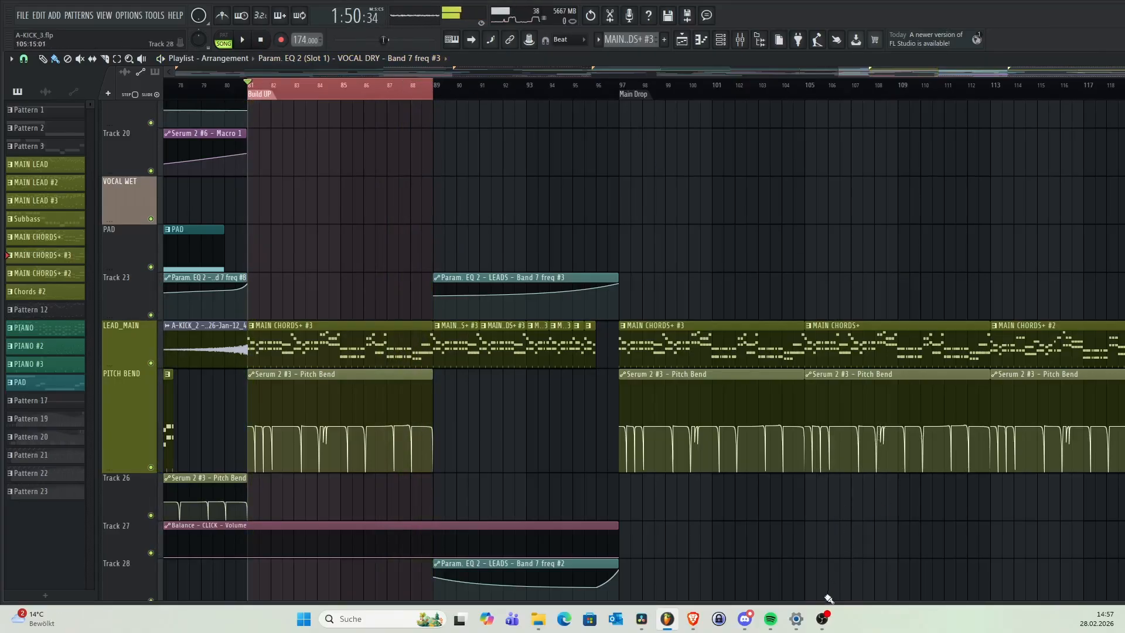
left_click(823, 625)
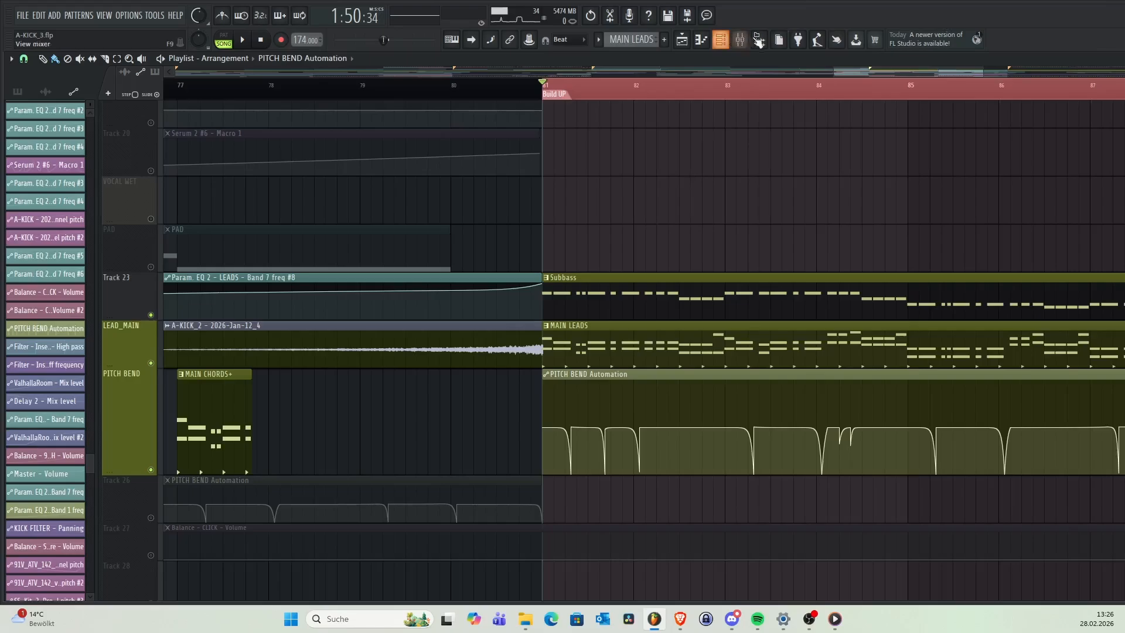
- Open the Channel rack for the MAIN LEADS pattern and position it over the playlist
scroll(645, 322, "right", 3)
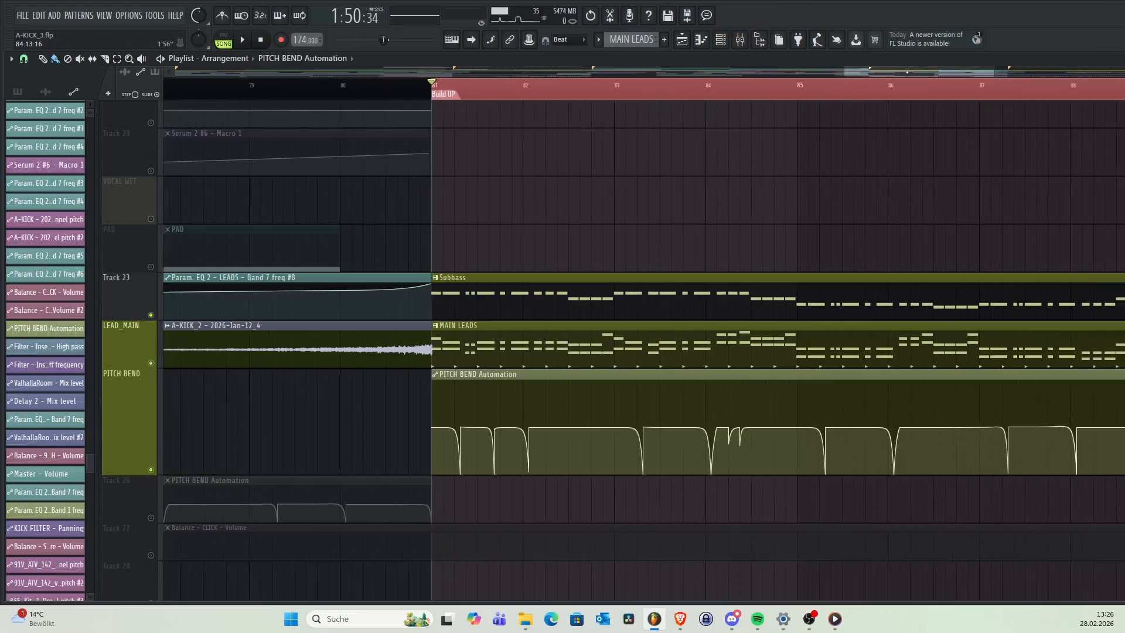
scroll(645, 323, "right", 2)
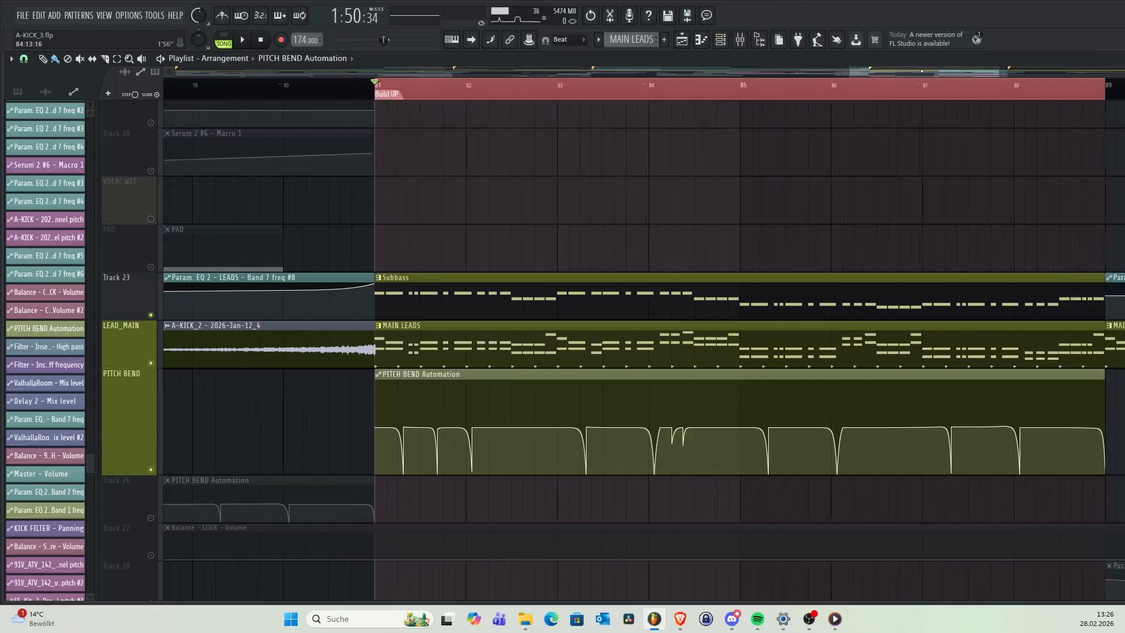
left_click(724, 41)
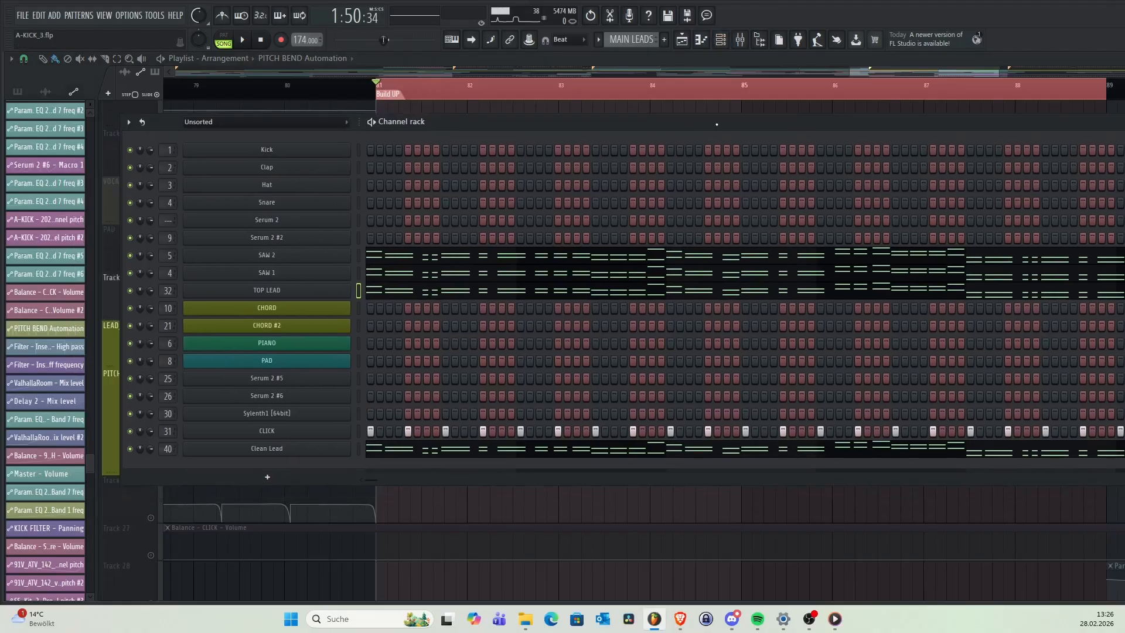
left_click_drag(685, 127, 705, 126)
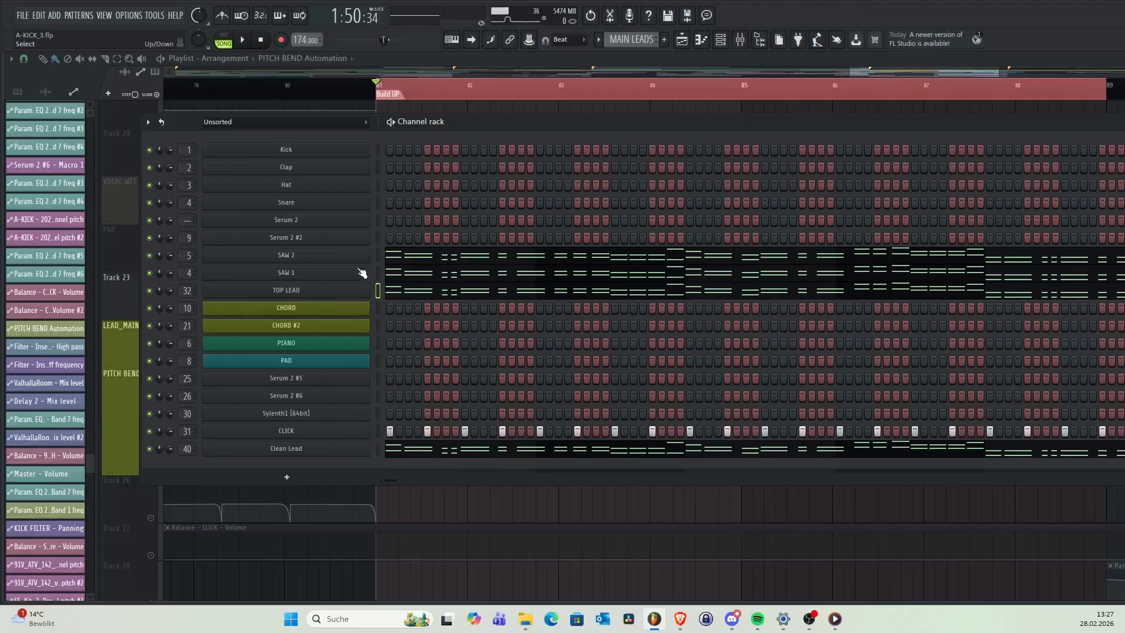
- Look over the Serum 2 patches of the TOP LEAD and SAW 1 channels
left_click(287, 292)
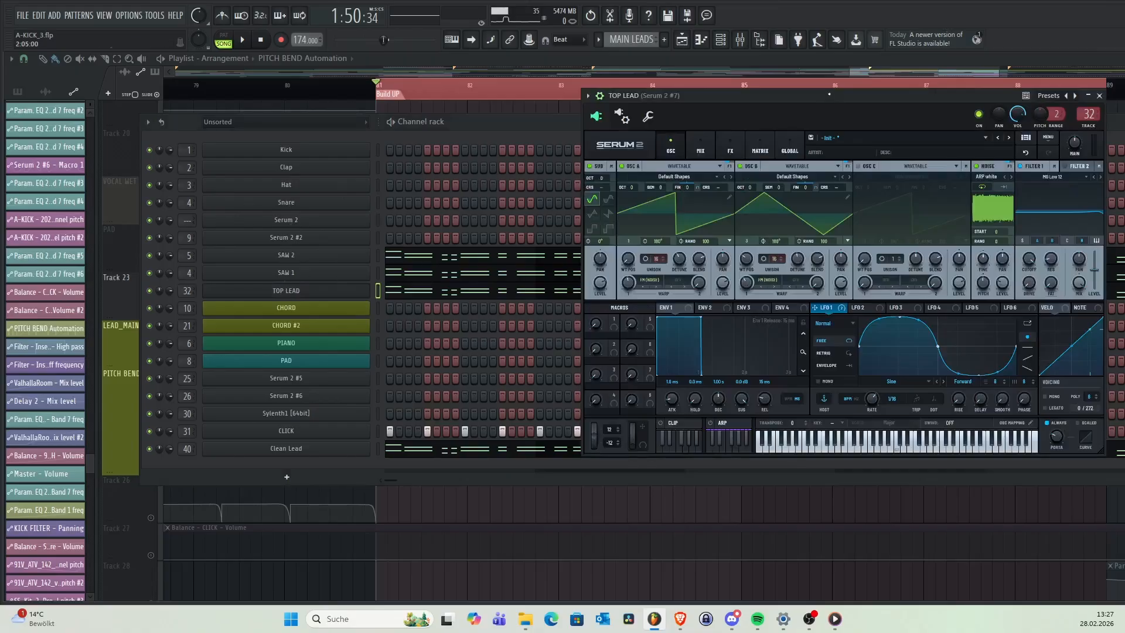
left_click_drag(815, 101, 586, 159)
left_click(620, 125)
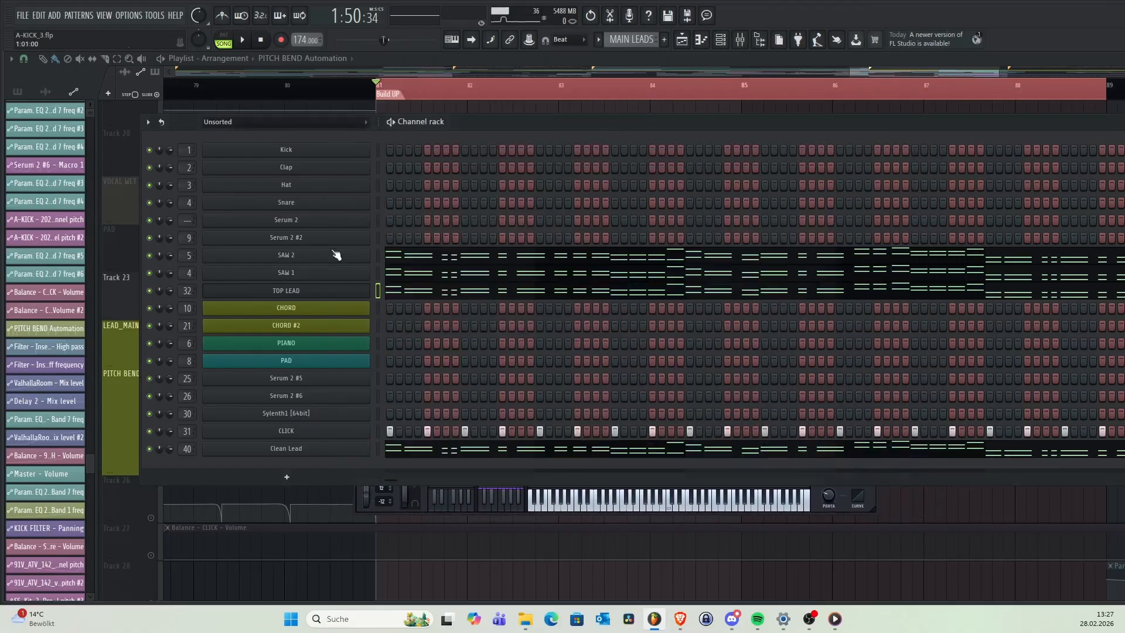
left_click(307, 279)
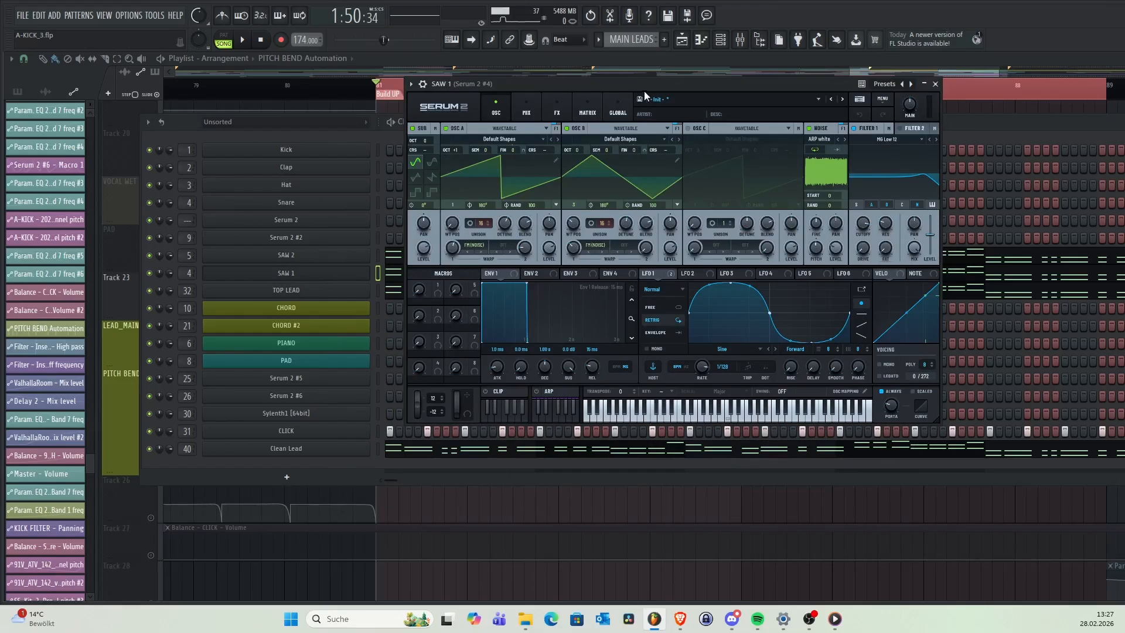
left_click_drag(636, 89, 516, 110)
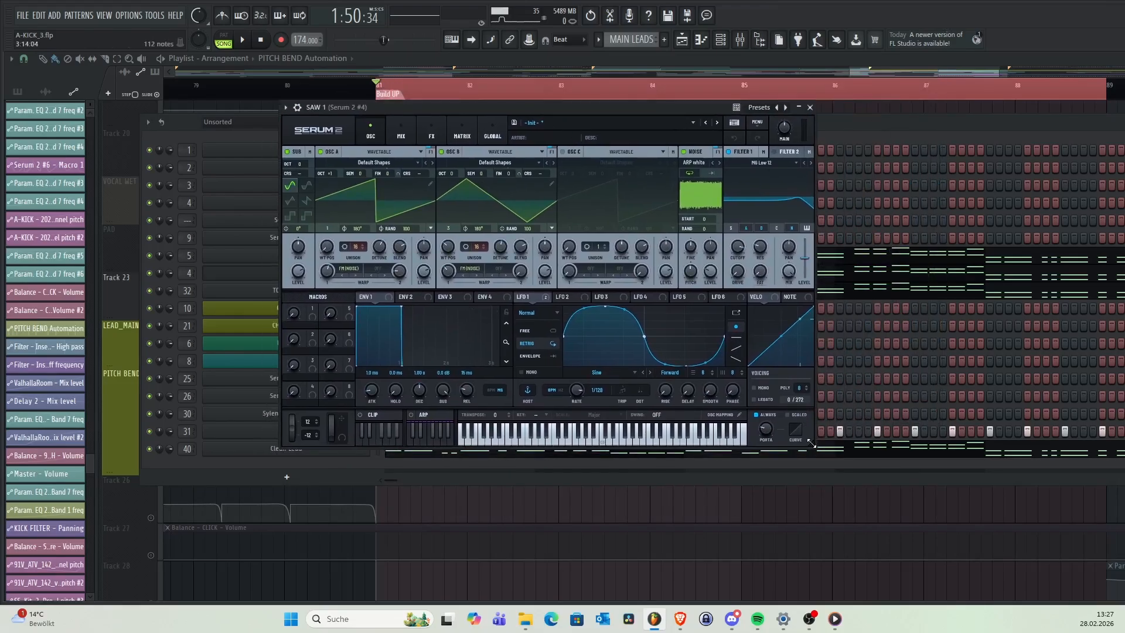
left_click_drag(813, 443, 833, 457)
left_click(863, 129)
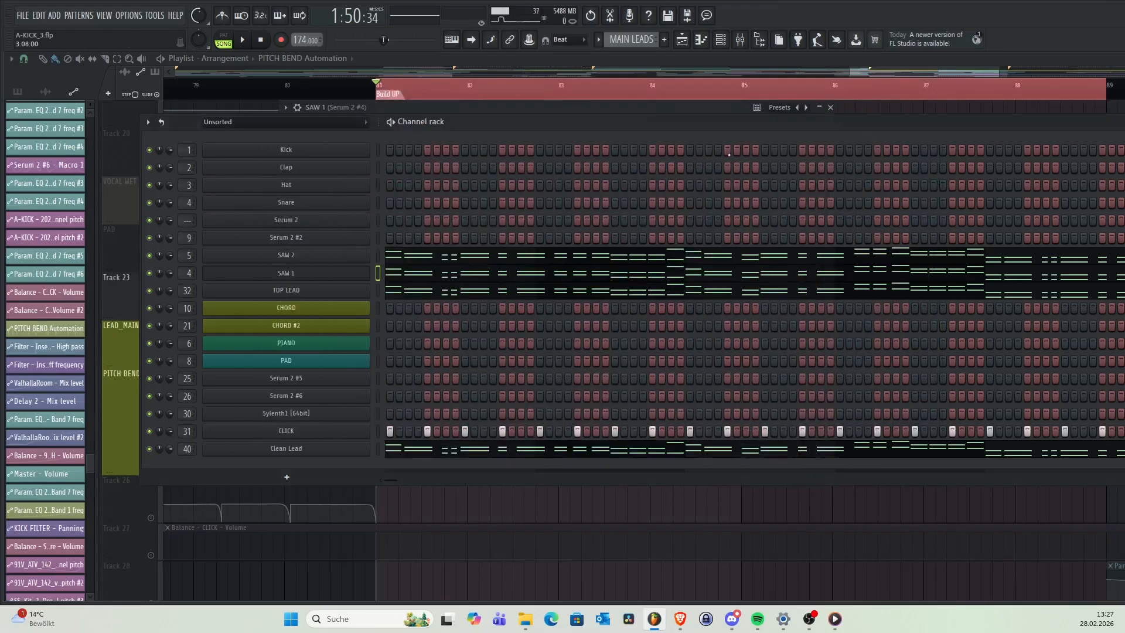
- Look over the synth patches of the SAW 2 and Clean Lead channels
left_click(318, 256)
left_click(696, 125)
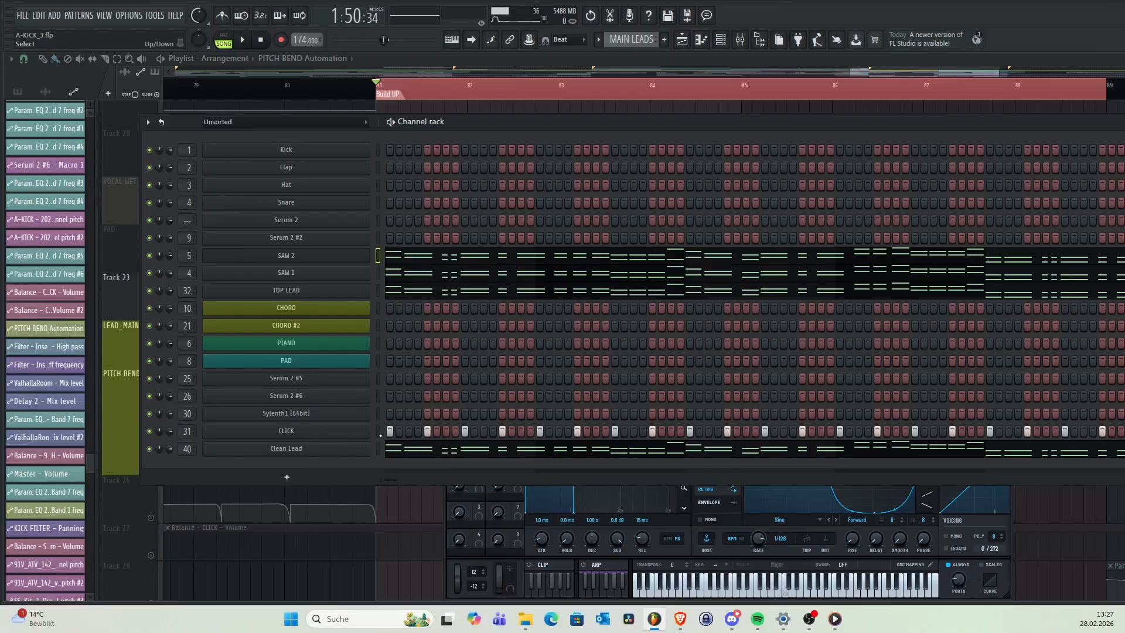
left_click(286, 449)
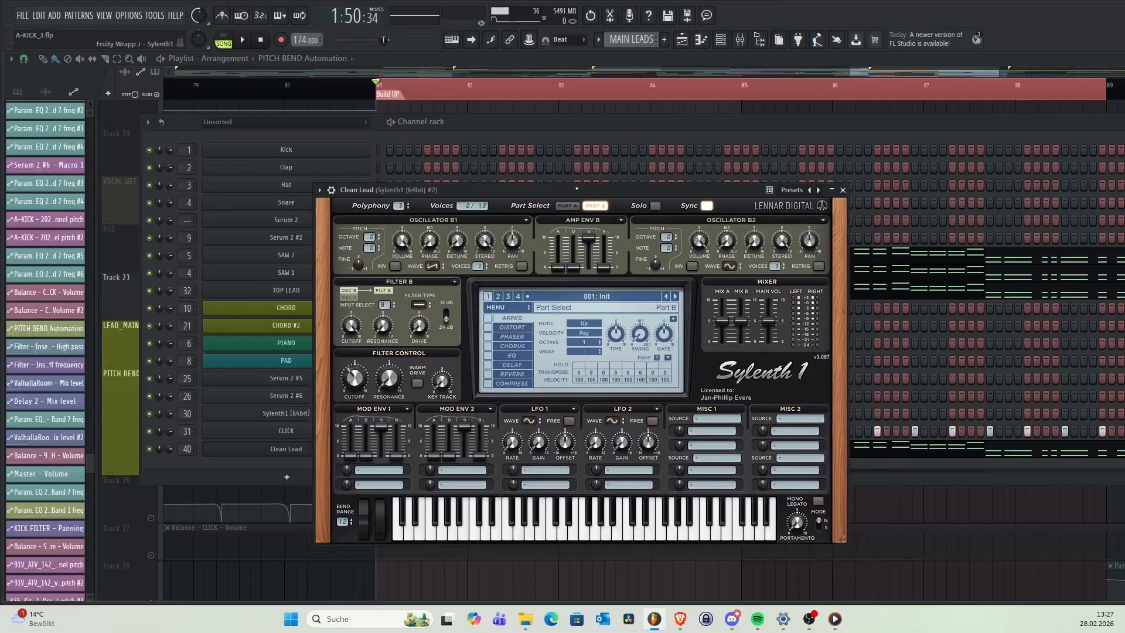
left_click_drag(569, 194, 614, 247)
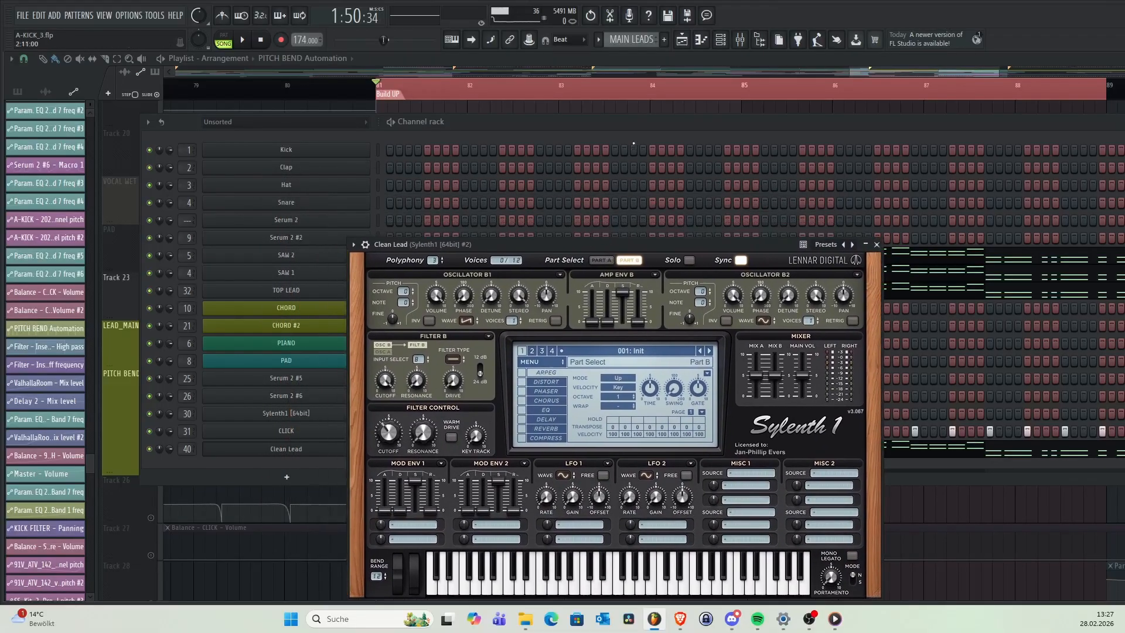
left_click(614, 125)
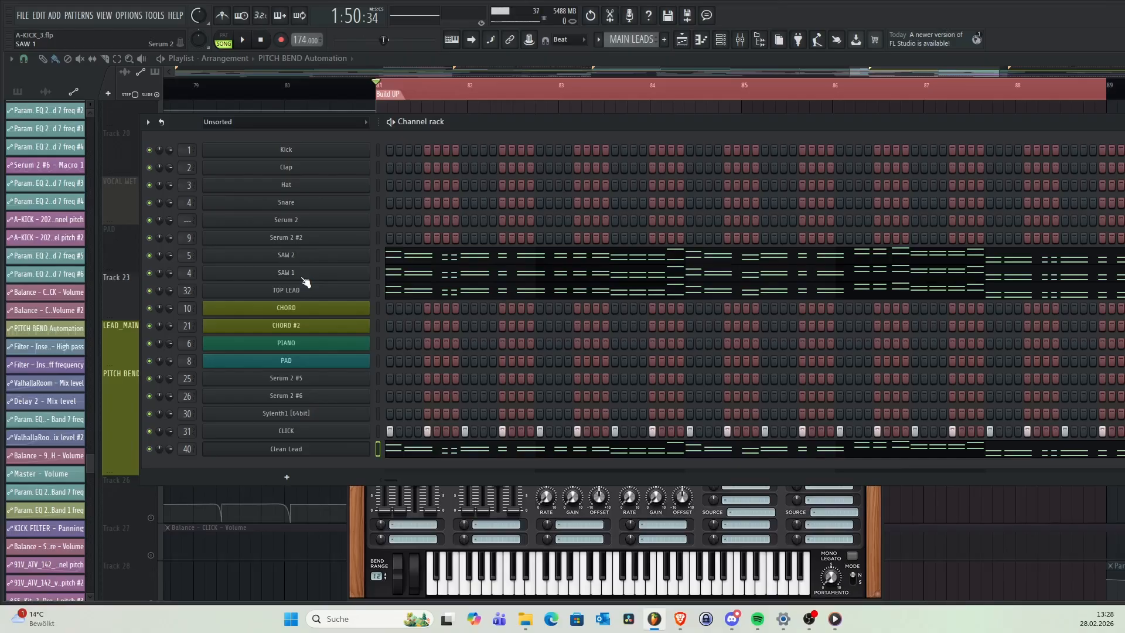
- Mute the Clean Lead, SAW 1 and SAW 2 channels and open the TOP LEAD synth
left_click(149, 449)
left_click(150, 273)
left_click(149, 256)
left_click(316, 291)
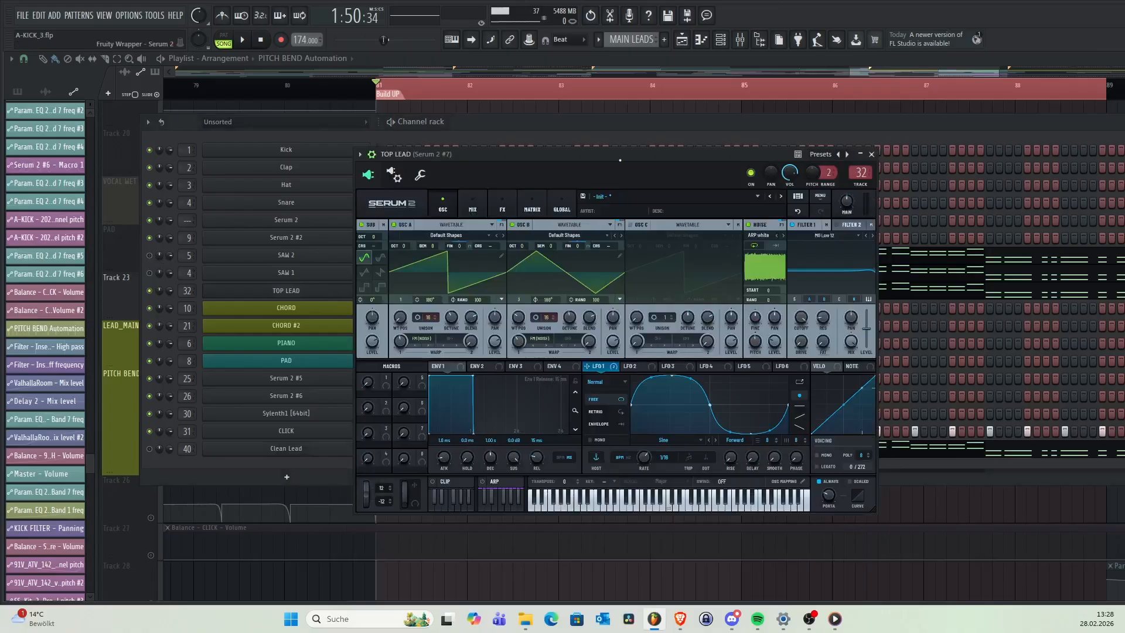
left_click_drag(560, 130, 530, 121)
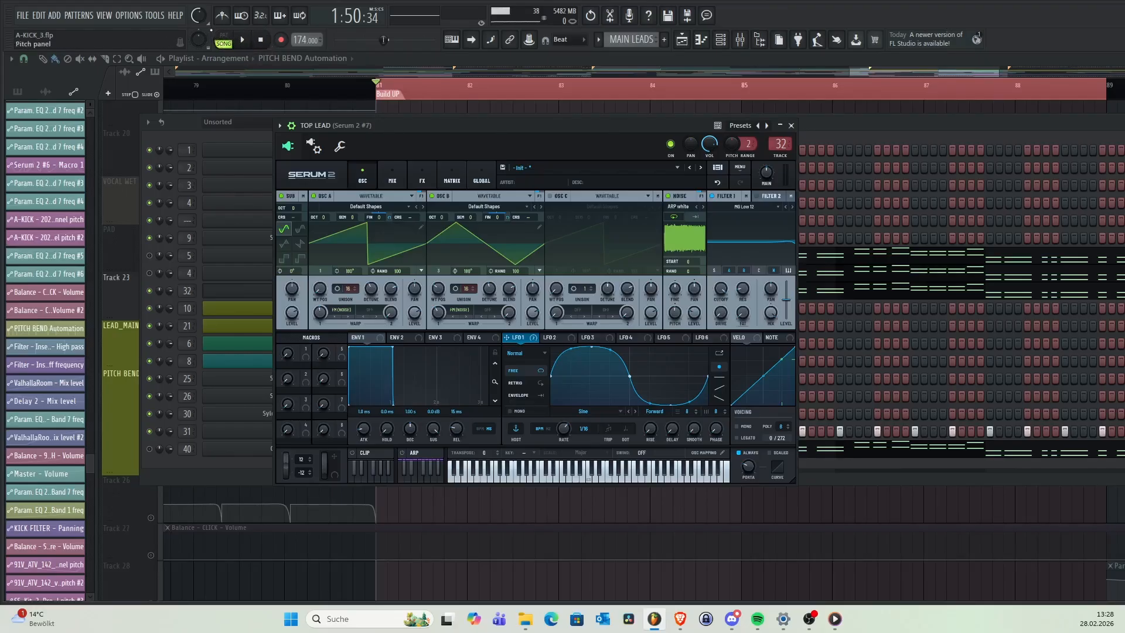
- Switch playback to pattern mode, audition the TOP LEAD in the MAIN LEADS pattern, and stop playback
left_click(231, 39)
left_click(242, 40)
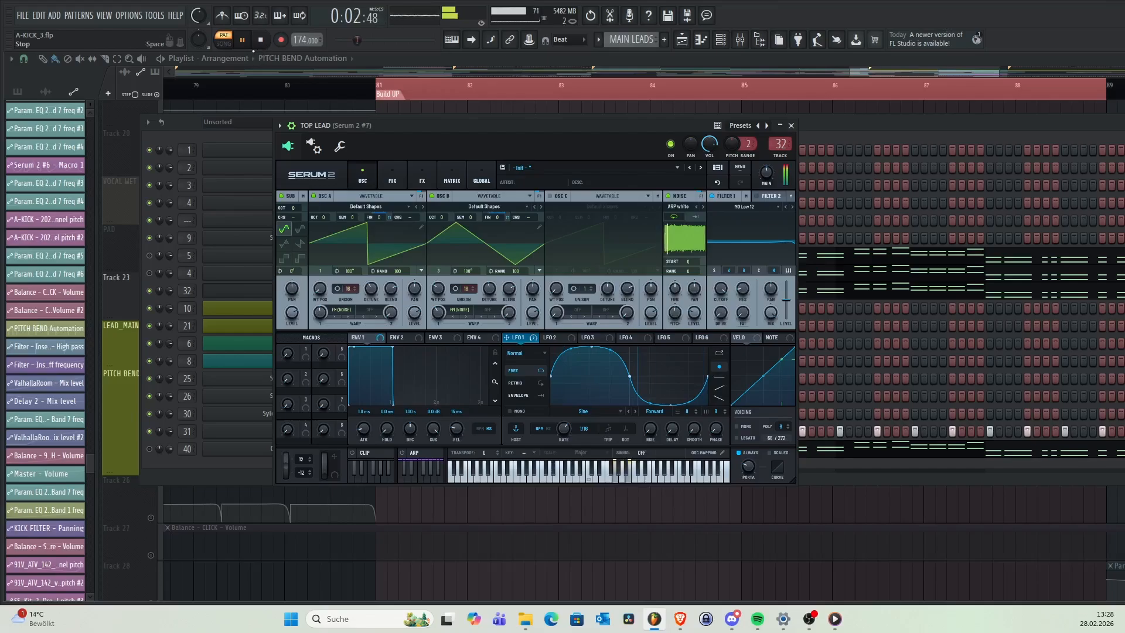
left_click(262, 41)
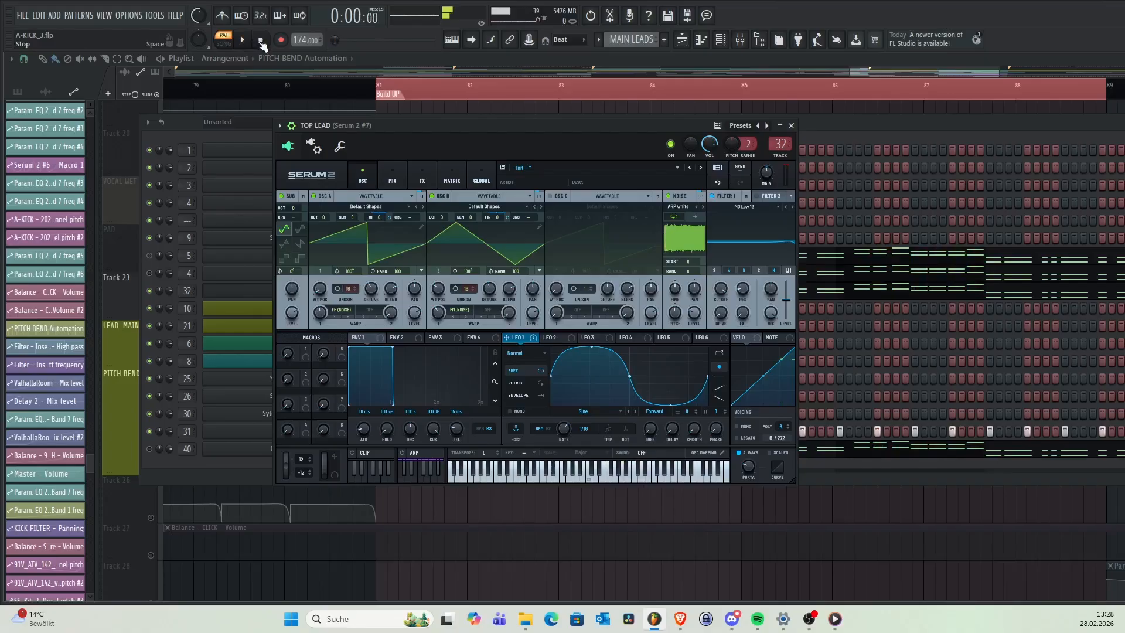
- Enlarge the TOP LEAD synth window and reposition it so all oscillator and LFO controls are readable
left_click_drag(518, 126, 518, 134)
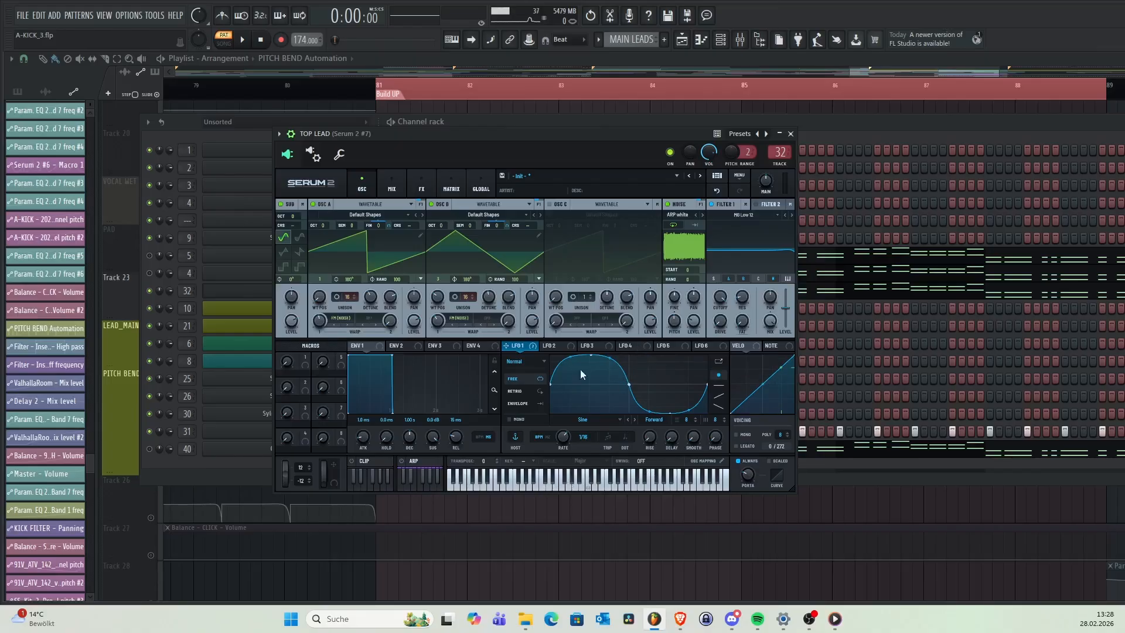
left_click_drag(564, 150, 595, 144)
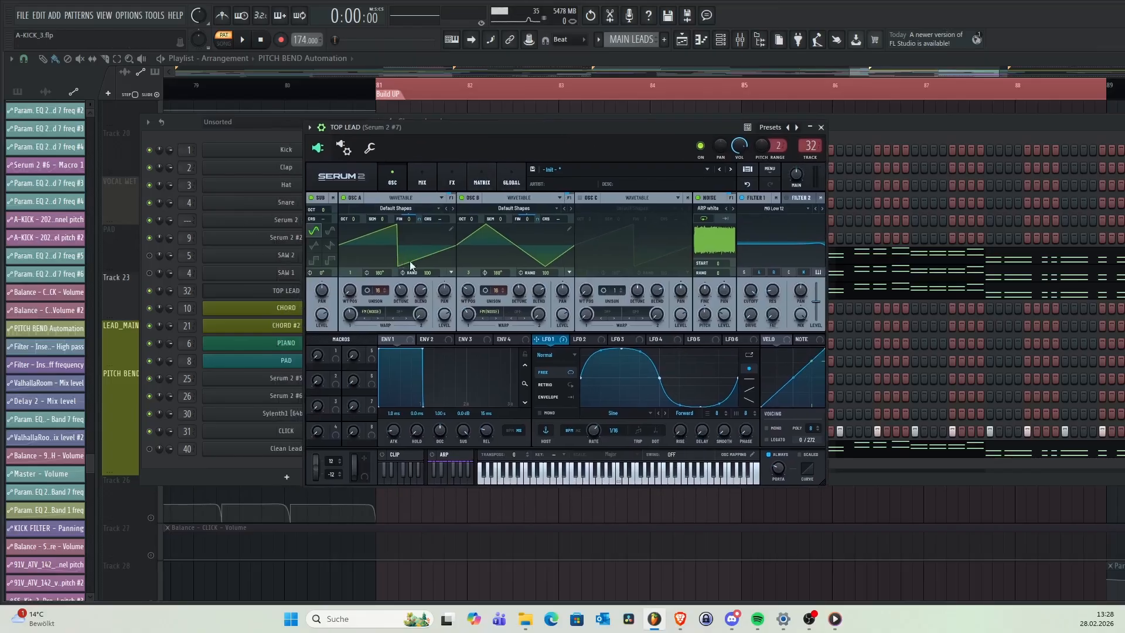
left_click_drag(823, 484, 931, 521)
left_click_drag(616, 136, 612, 121)
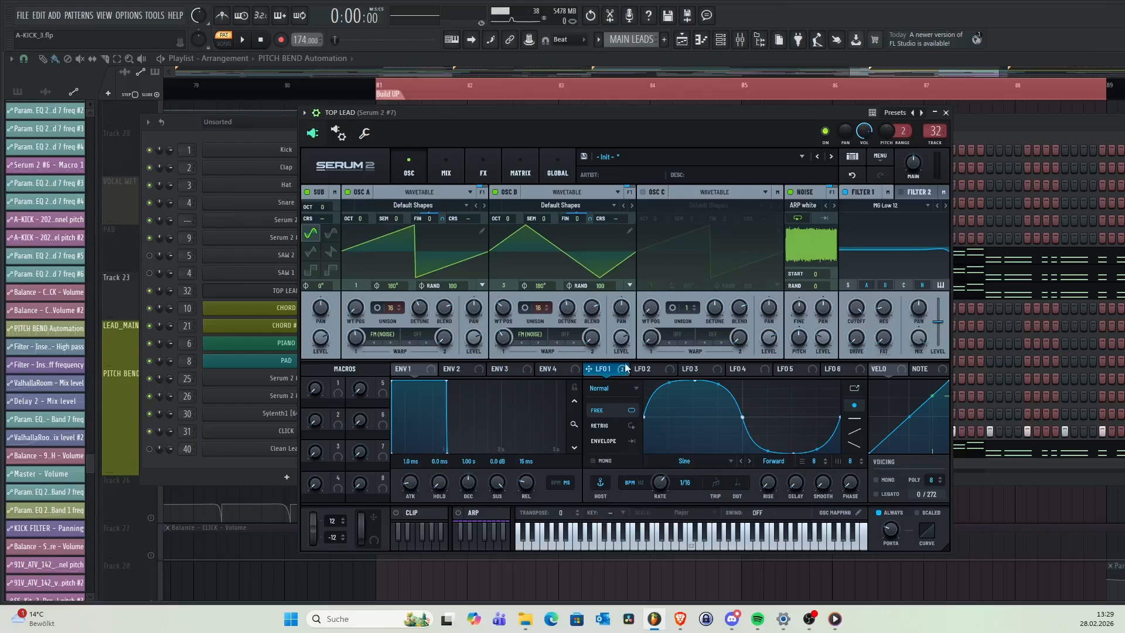
mouse_move(621, 374)
mouse_move(619, 118)
left_mouse_down()
mouse_move(612, 136)
mouse_move(602, 131)
left_mouse_up()
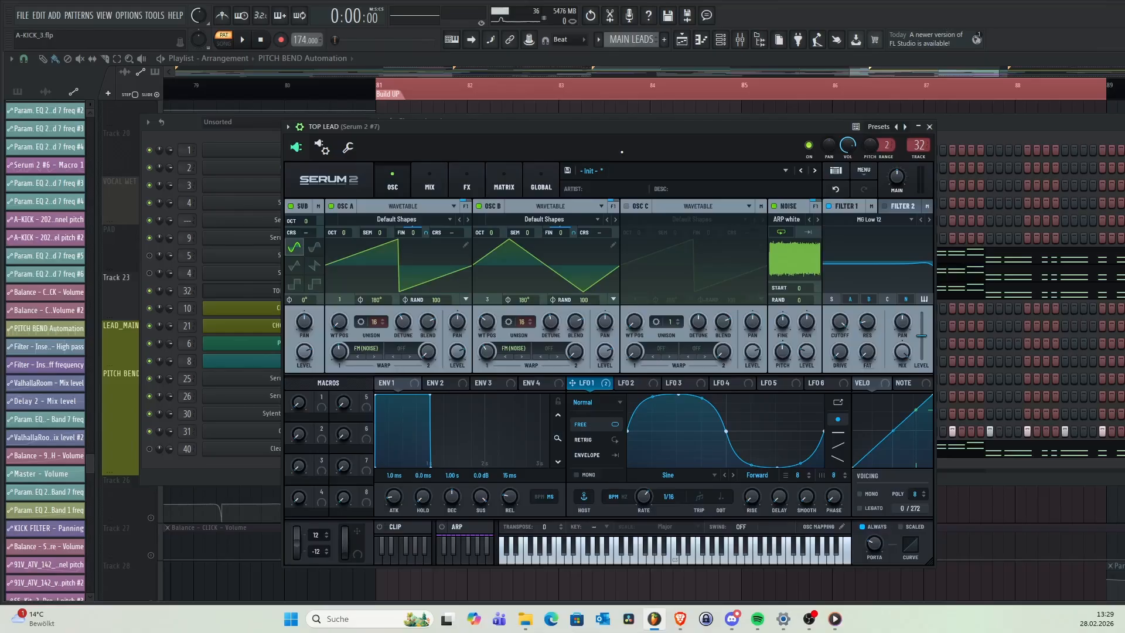
- Audition the TOP LEAD with LFO 1's rate set to 1/8 and return the rate to 1/16
left_click(676, 563)
left_click(676, 561)
left_click(676, 561)
left_click(676, 561)
left_click_drag(652, 502, 652, 494)
scroll(649, 512, "down", 1)
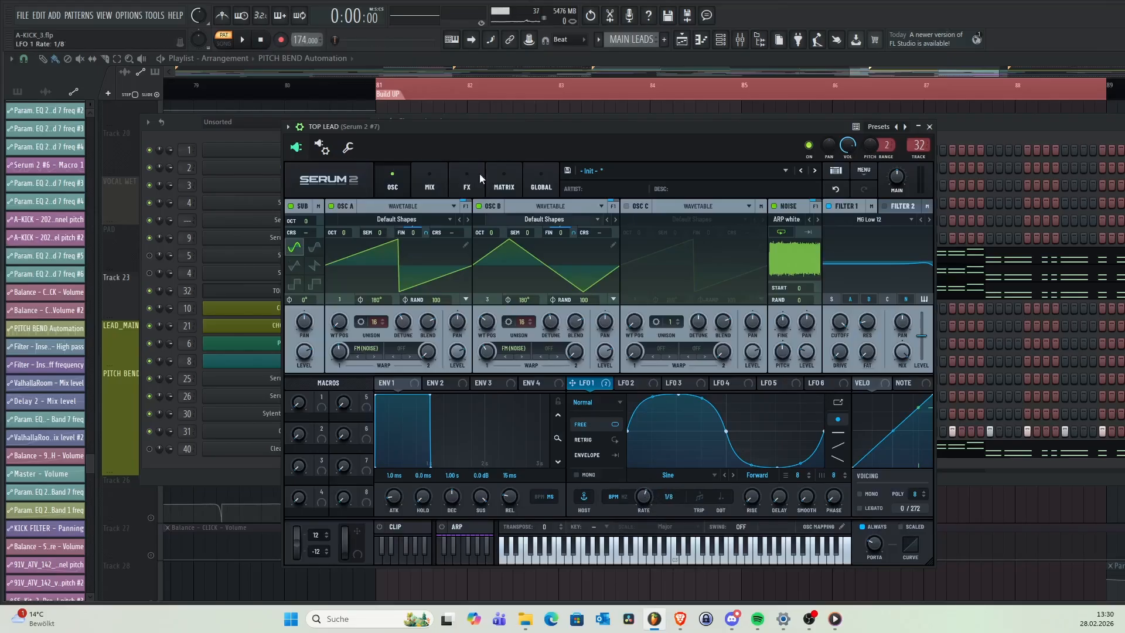
key("space")
mouse_move(661, 508)
left_mouse_down()
mouse_move(663, 462)
mouse_move(669, 516)
left_mouse_up()
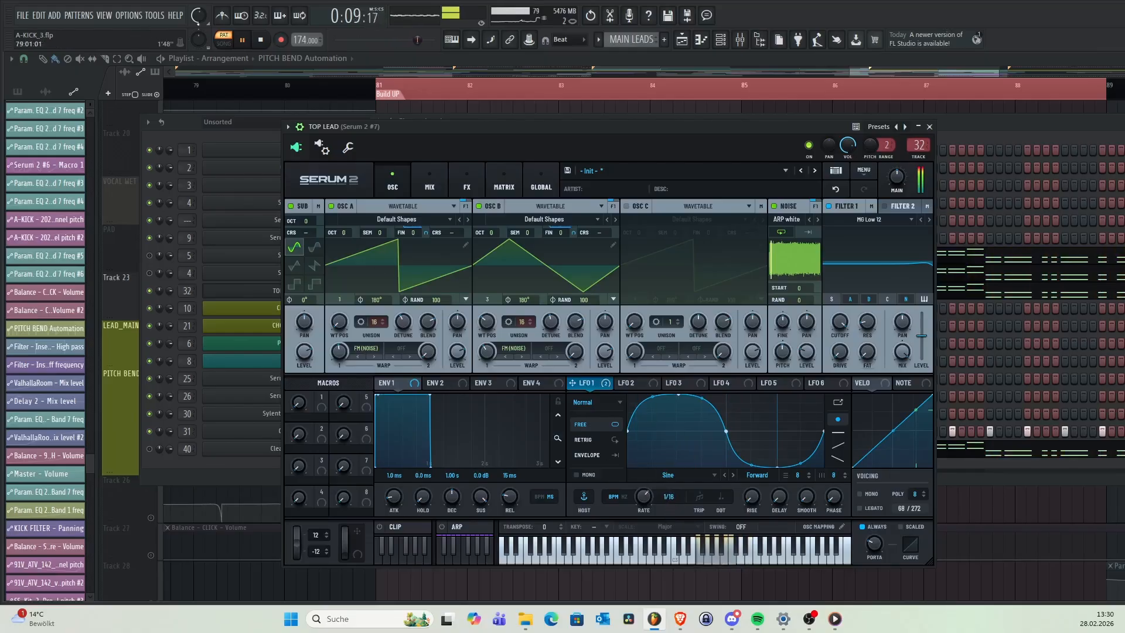
left_click(263, 41)
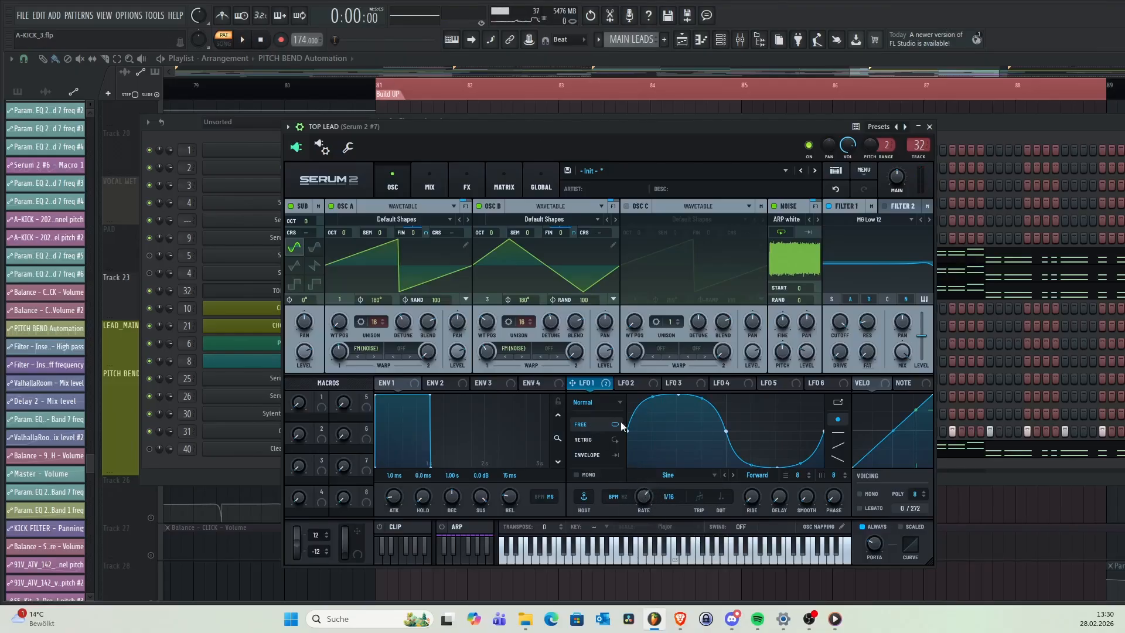
- Open the TOP LEAD's effects rack and examine its distortion, chorus, reverb and compressor settings
left_click_drag(603, 127, 612, 109)
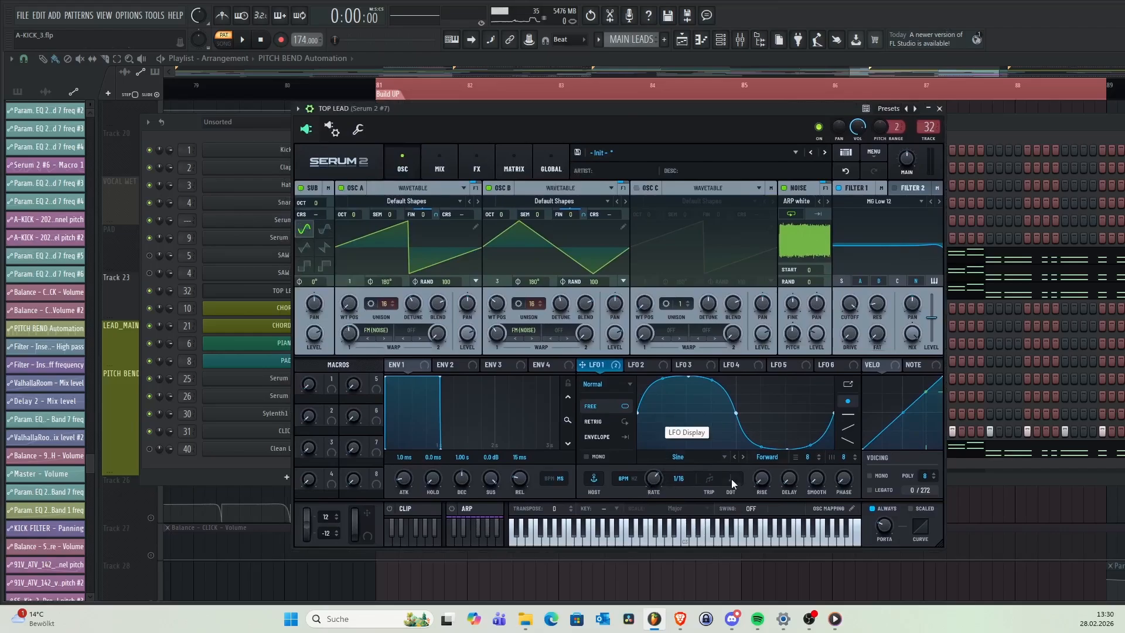
left_click_drag(614, 110, 679, 117)
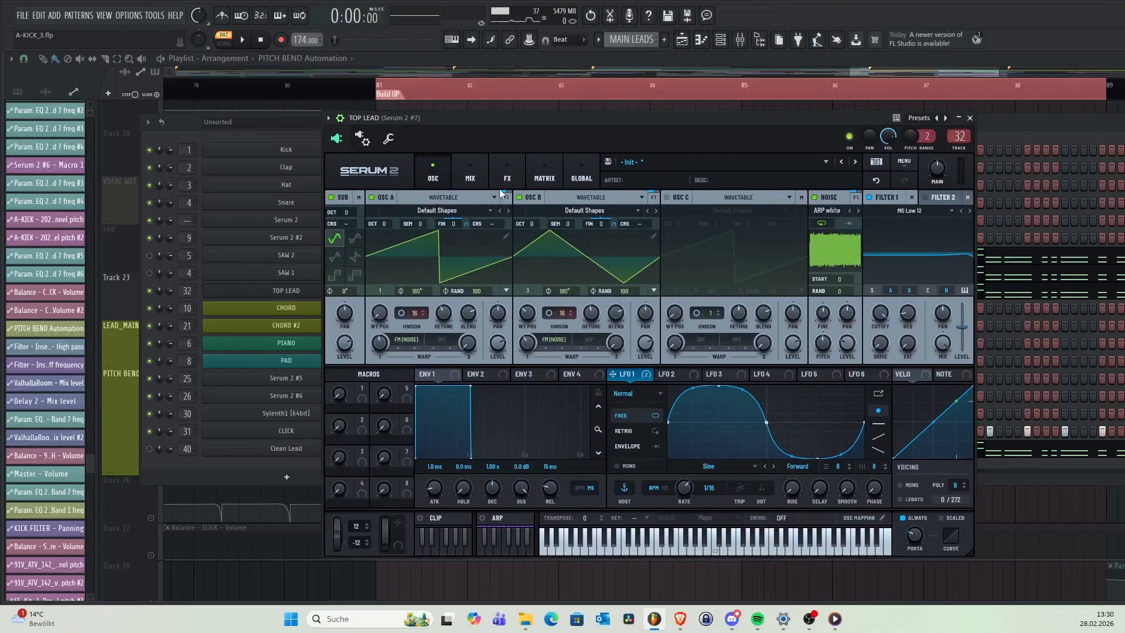
left_click_drag(516, 118, 532, 118)
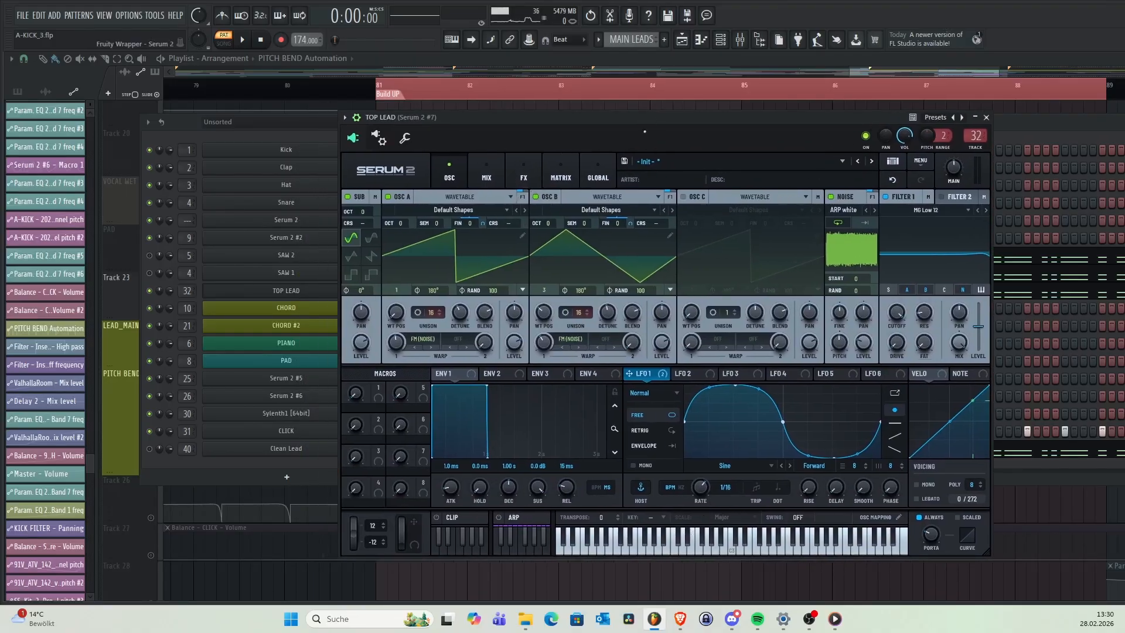
left_click(524, 178)
mouse_move(986, 230)
left_mouse_down()
mouse_move(989, 276)
mouse_move(986, 229)
left_mouse_up()
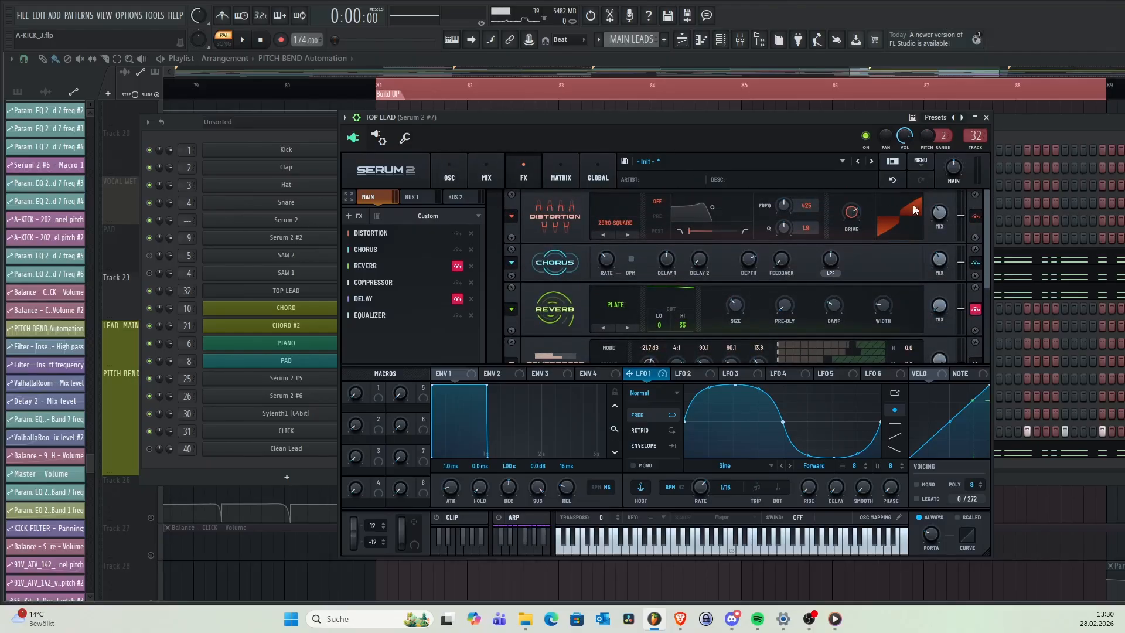
left_click_drag(987, 223, 989, 249)
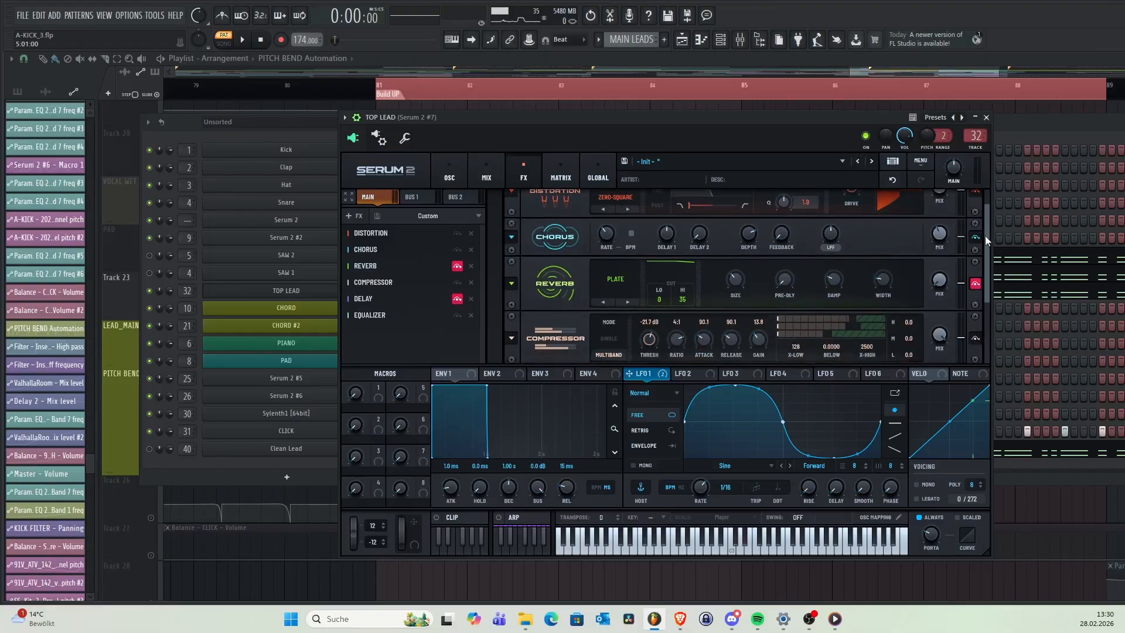
scroll(988, 240, "down", 3)
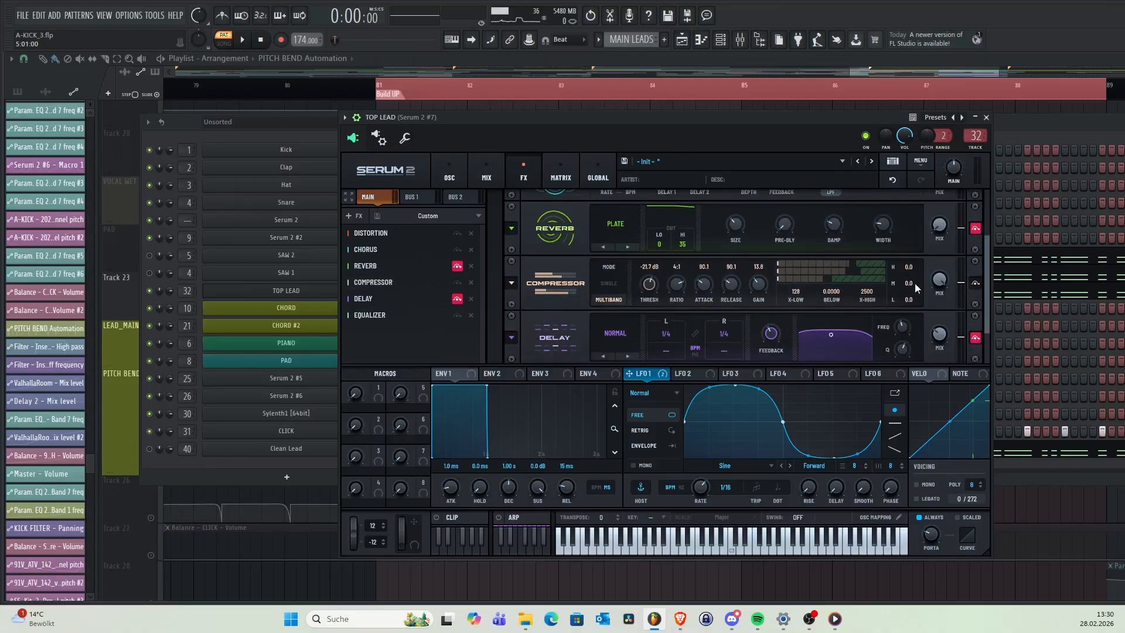
mouse_move(989, 292)
left_mouse_down()
mouse_move(990, 275)
mouse_move(990, 286)
left_mouse_up()
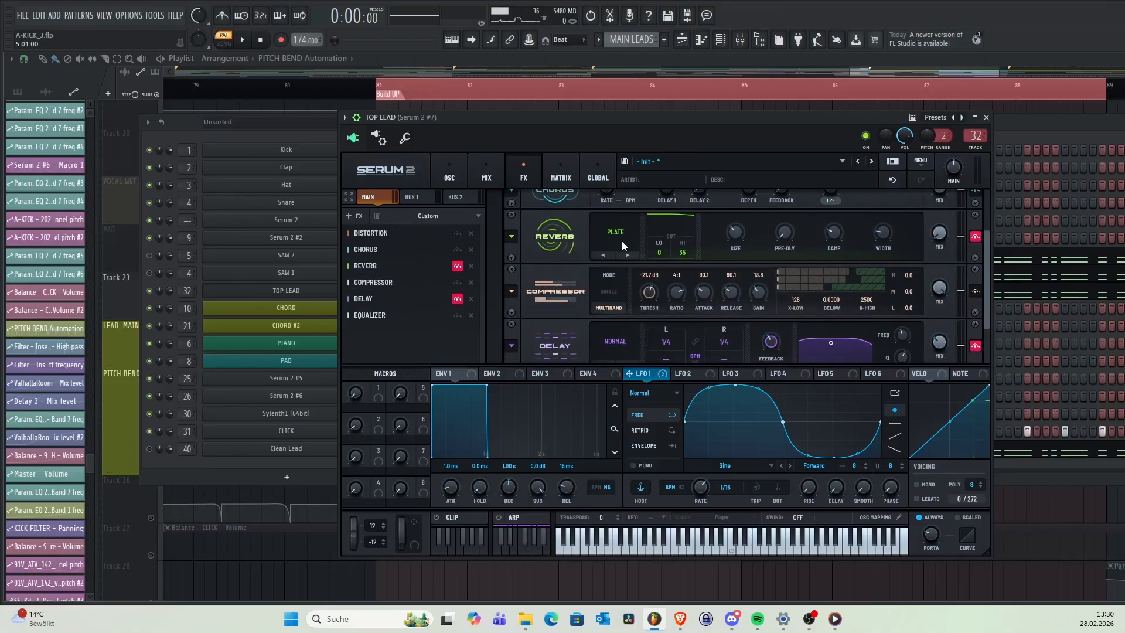
- Examine the TOP LEAD's compressor, delay and equalizer settings, and return to its oscillator page
scroll(559, 346, "down", 3)
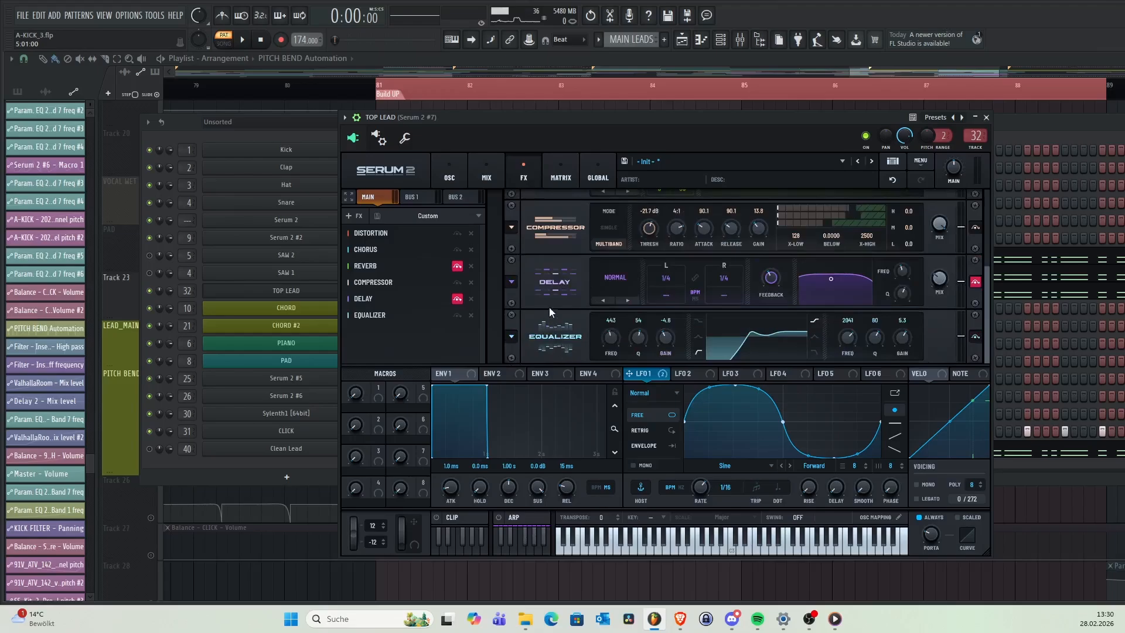
scroll(557, 302, "up", 3)
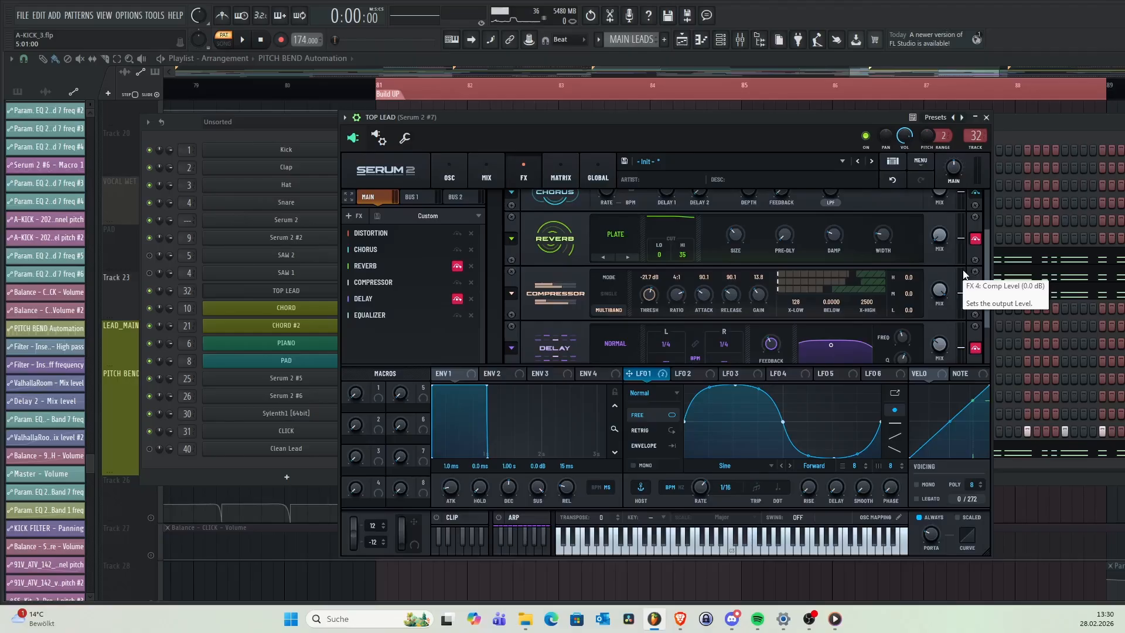
scroll(988, 266, "down", 1)
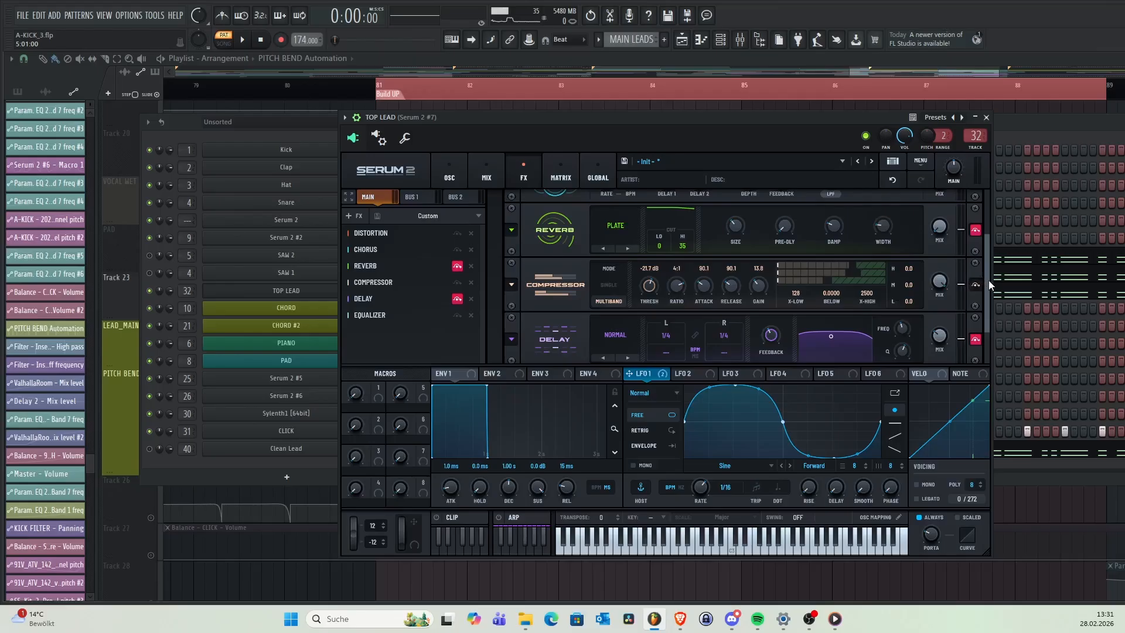
scroll(989, 280, "up", 3)
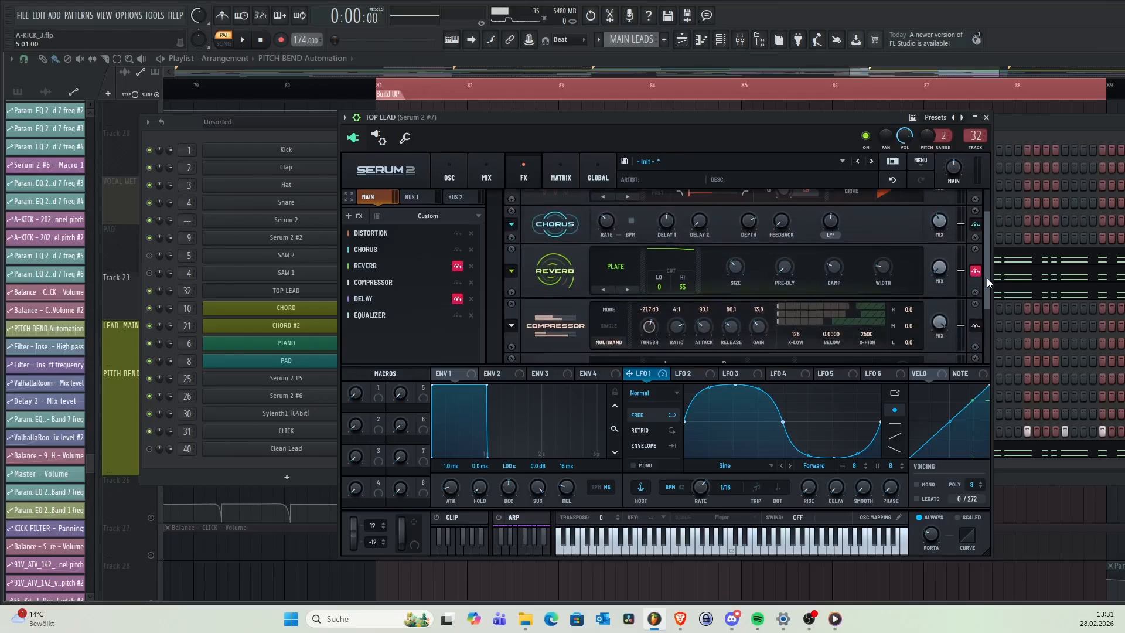
scroll(984, 264, "down", 3)
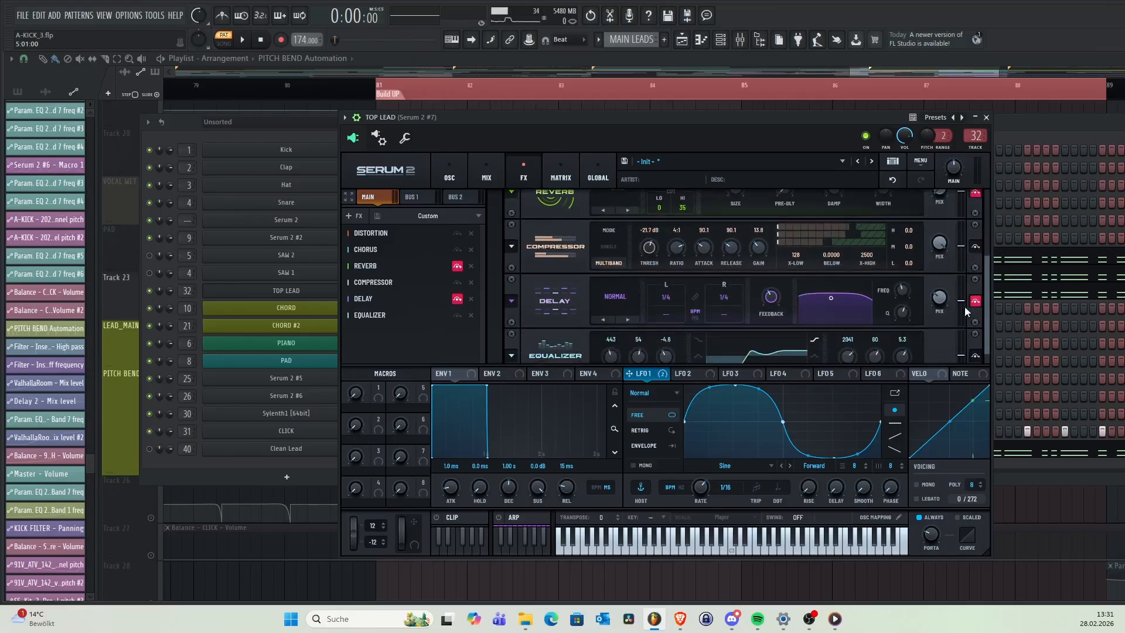
scroll(990, 322, "down", 1)
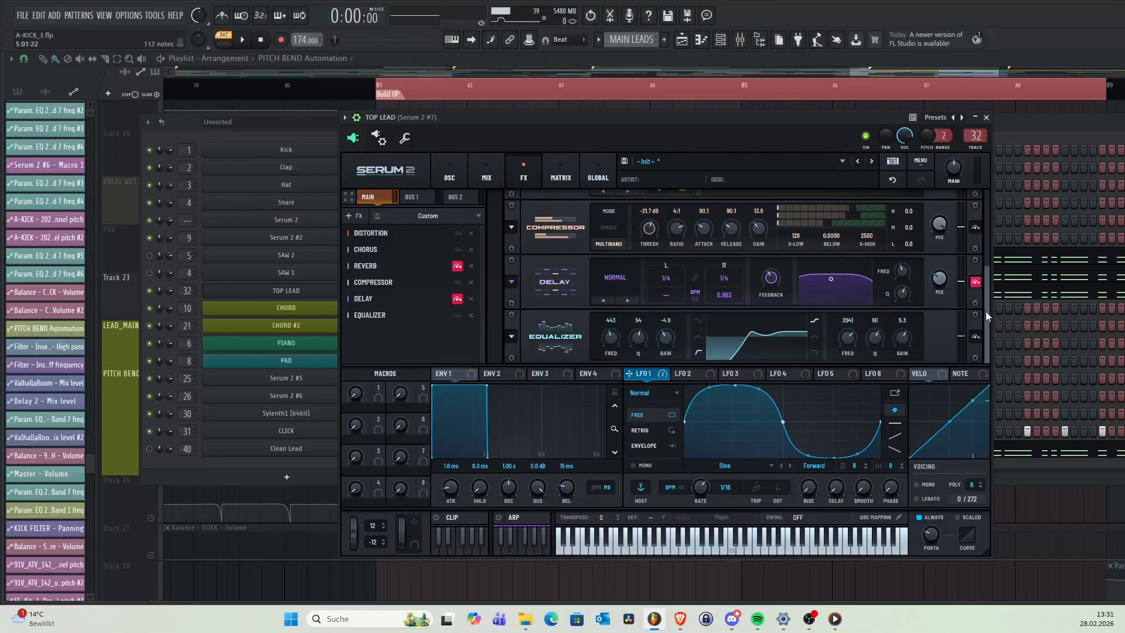
left_click_drag(987, 311, 925, 231)
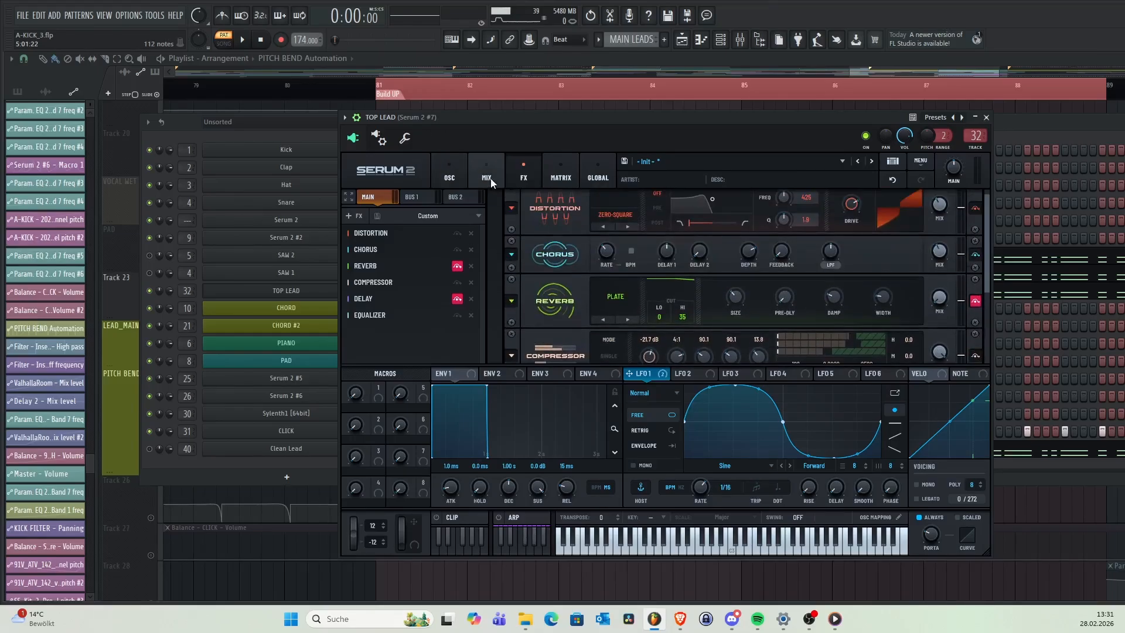
left_click(449, 171)
- Unmute the SAW 1 and SAW 2 channels, mute TOP LEAD, and open the SAW 1 synth
left_click(333, 175)
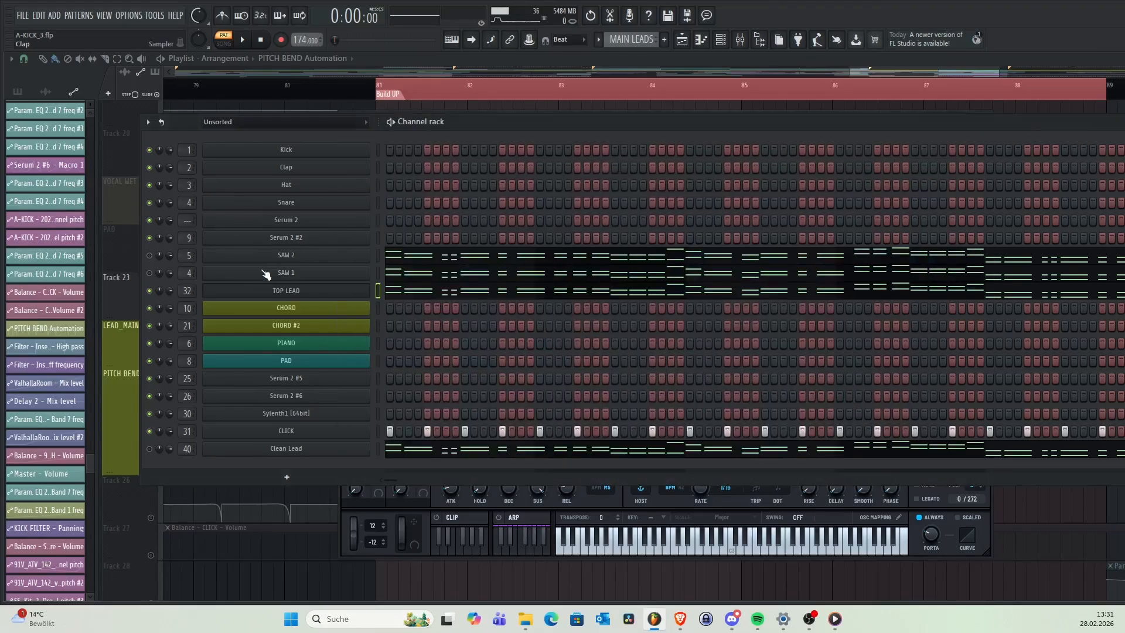
left_click(150, 255)
left_click(150, 273)
left_click(150, 291)
left_click(296, 277)
- Enlarge the SAW 1 synth window and reposition it so its oscillator, warp and LFO 1 settings are readable
left_click_drag(587, 108, 609, 125)
left_click_drag(854, 477, 990, 559)
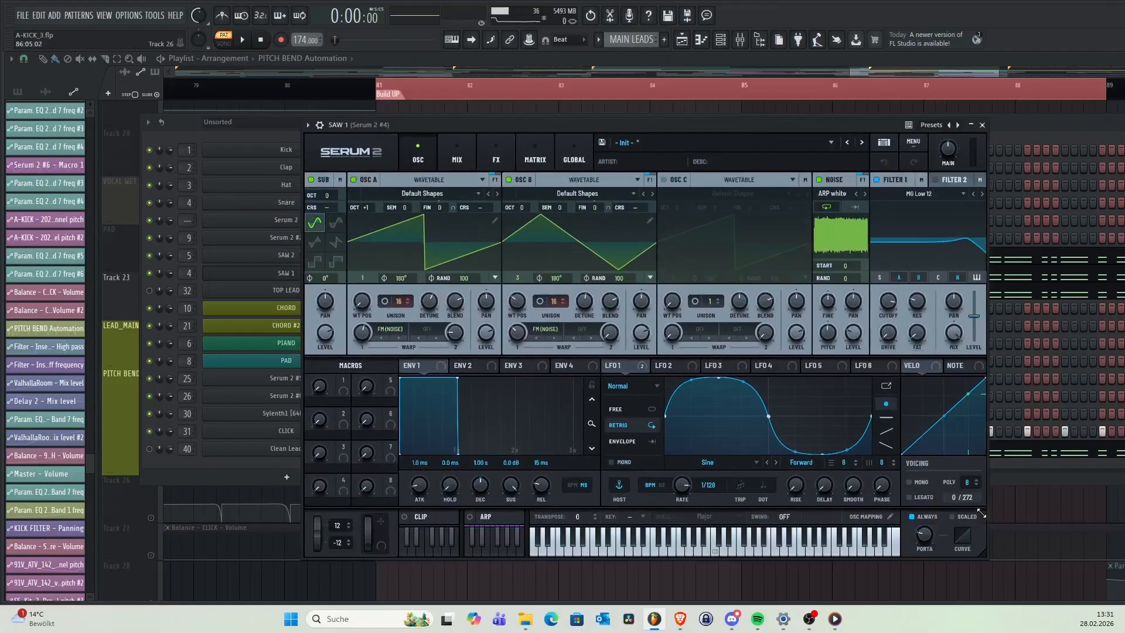
left_click_drag(631, 128, 658, 123)
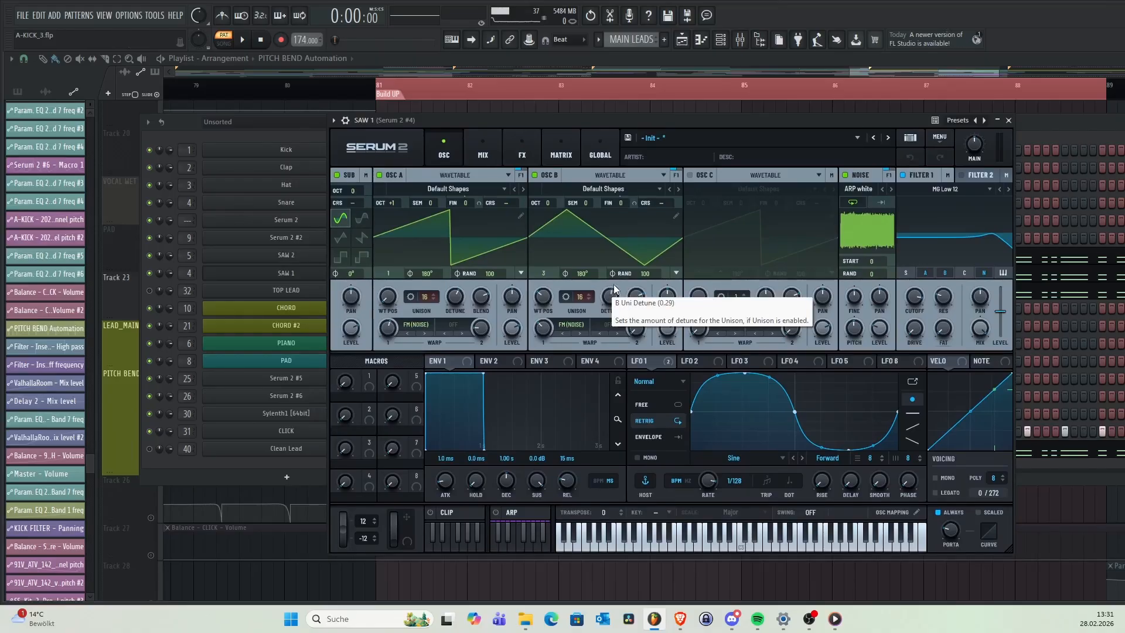
left_click_drag(668, 125, 694, 145)
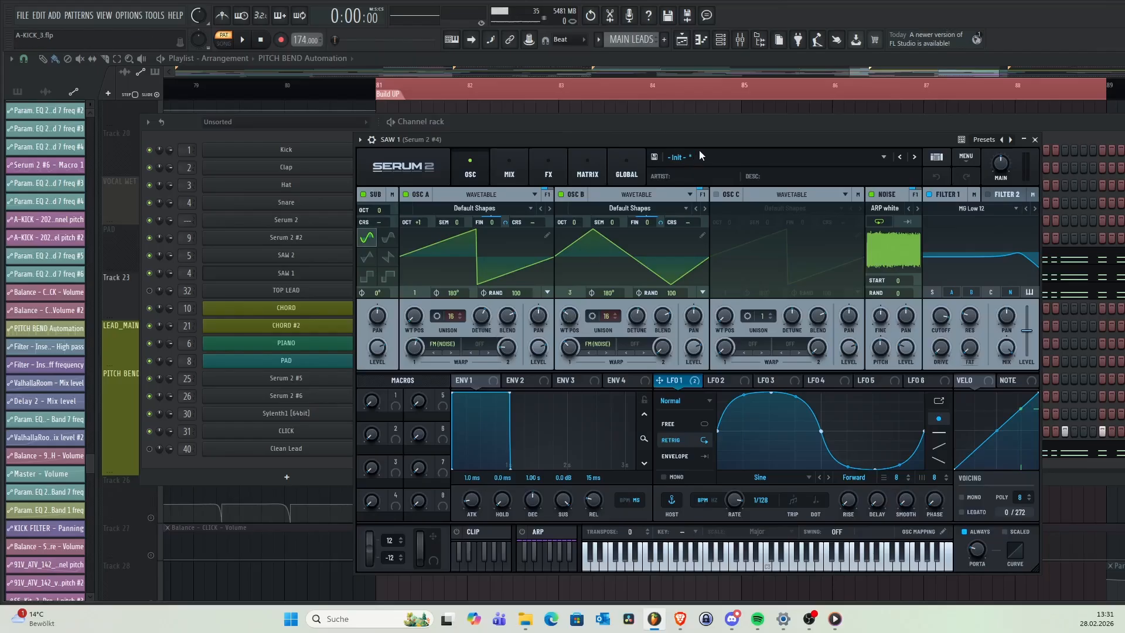
left_click_drag(704, 143, 700, 127)
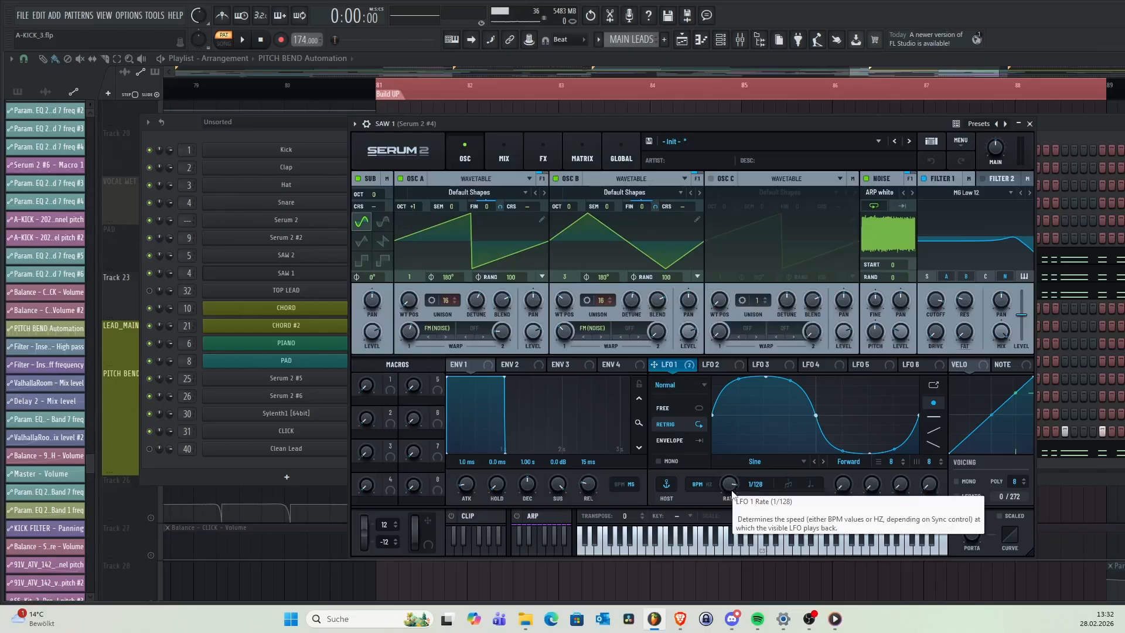
- Examine SAW 1's effects chain from distortion and chorus through reverb, compressor and delay
left_click(530, 164)
mouse_move(1029, 217)
left_mouse_down()
mouse_move(1030, 315)
mouse_move(1038, 237)
mouse_move(1021, 275)
mouse_move(1038, 211)
left_mouse_up()
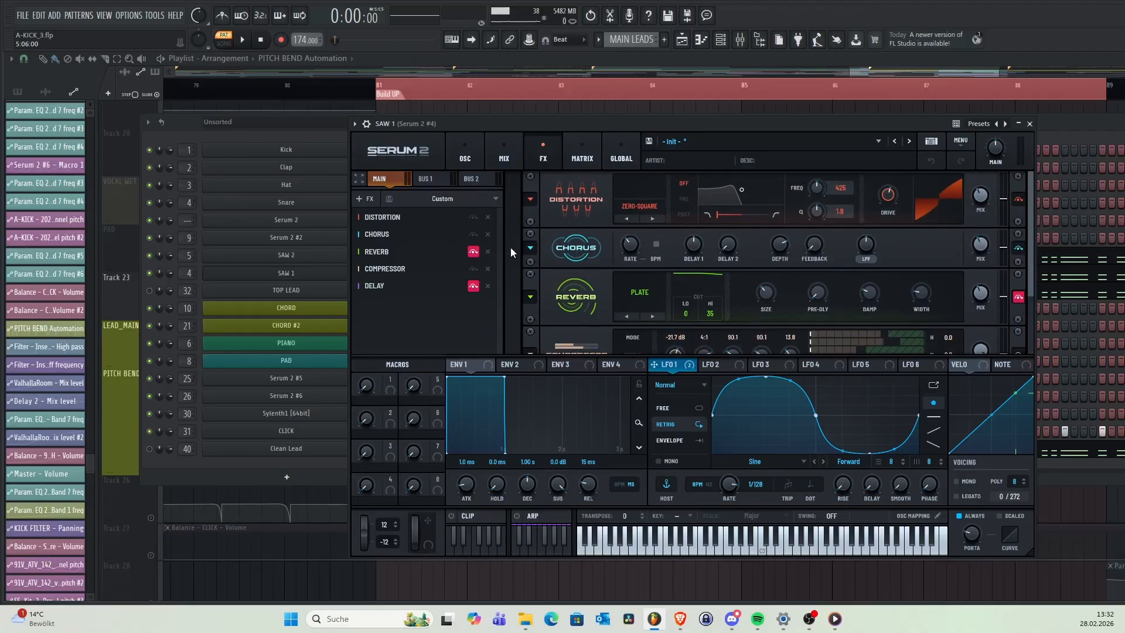
scroll(1032, 224, "down", 3)
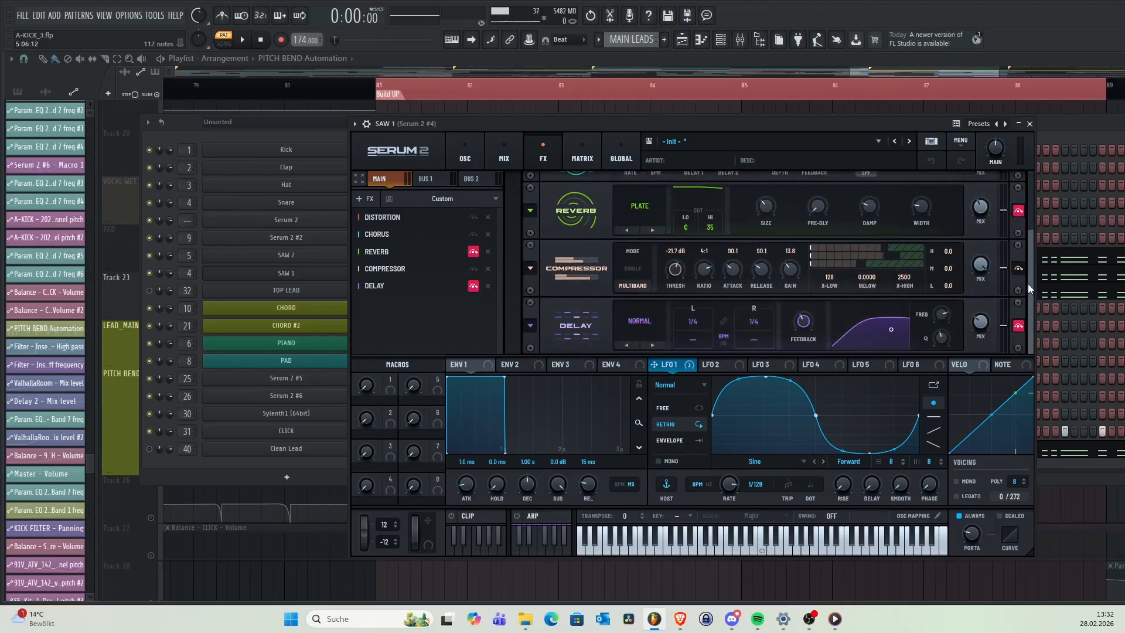
scroll(1033, 279, "up", 3)
scroll(1029, 246, "down", 3)
left_click_drag(1029, 287, 1028, 142)
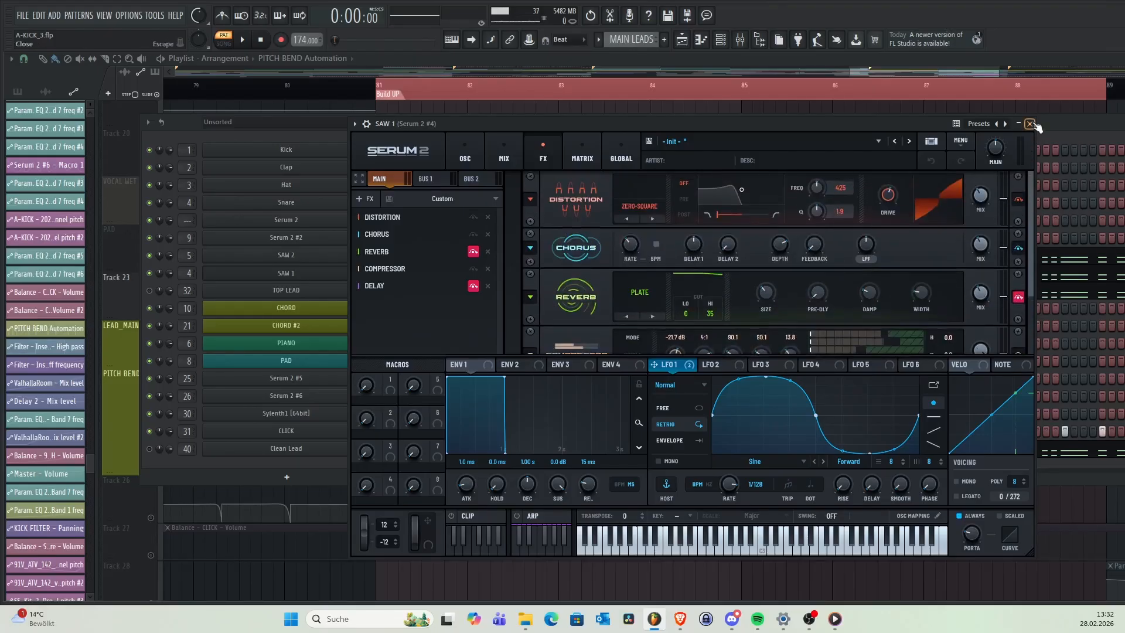
- Mute the SAW 2 channel and bring the SAW 1 synth back up over the channel rack
left_click(149, 256)
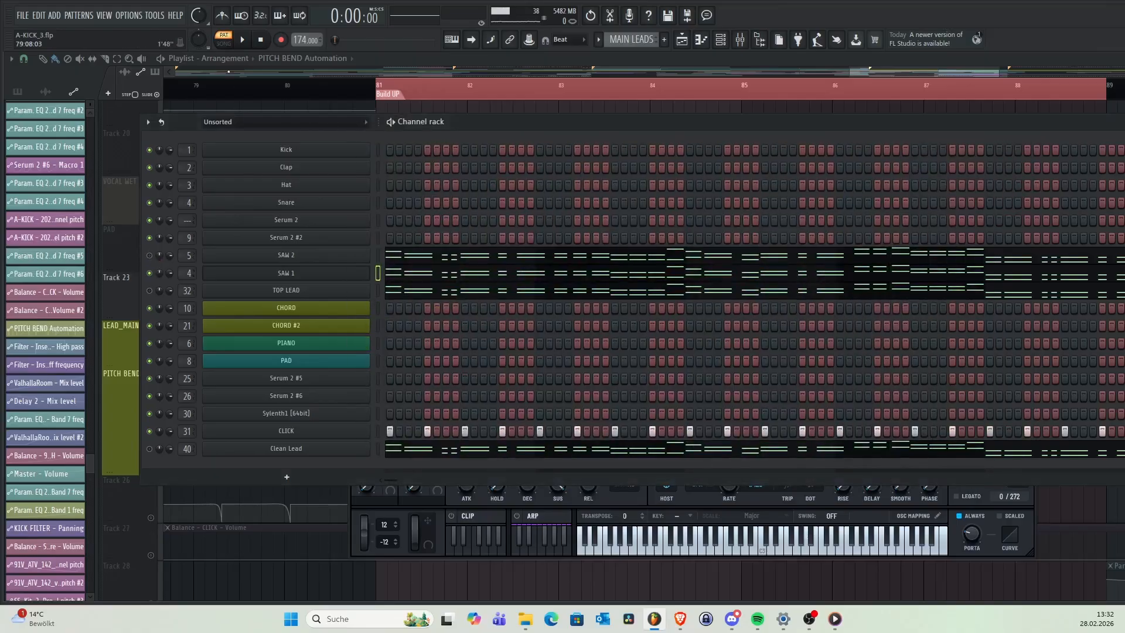
left_click(330, 275)
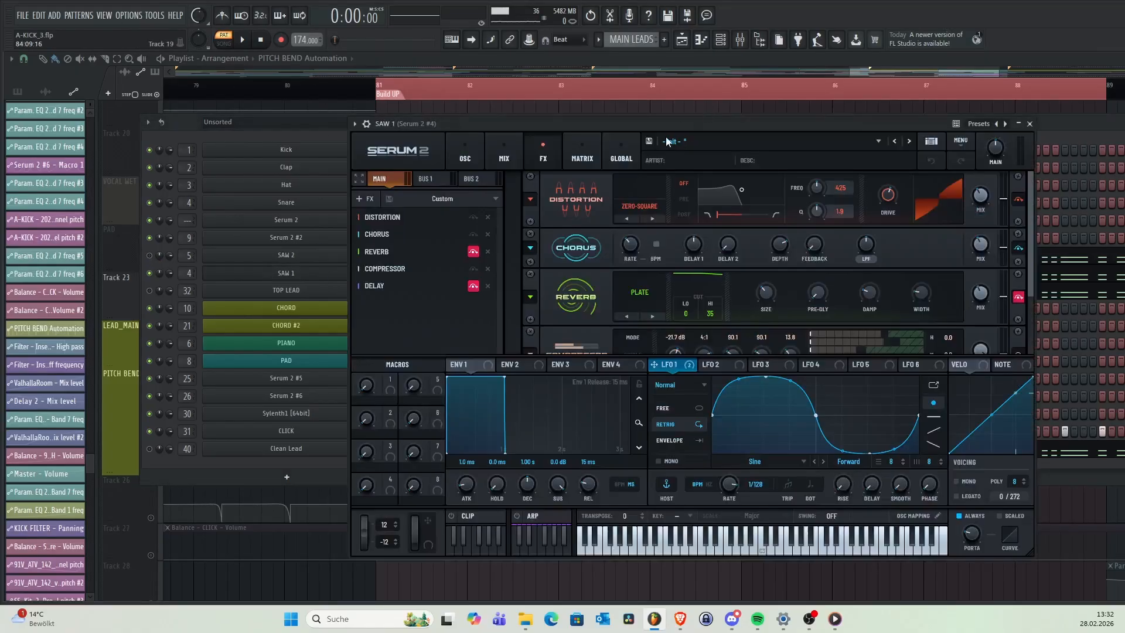
left_click(661, 107)
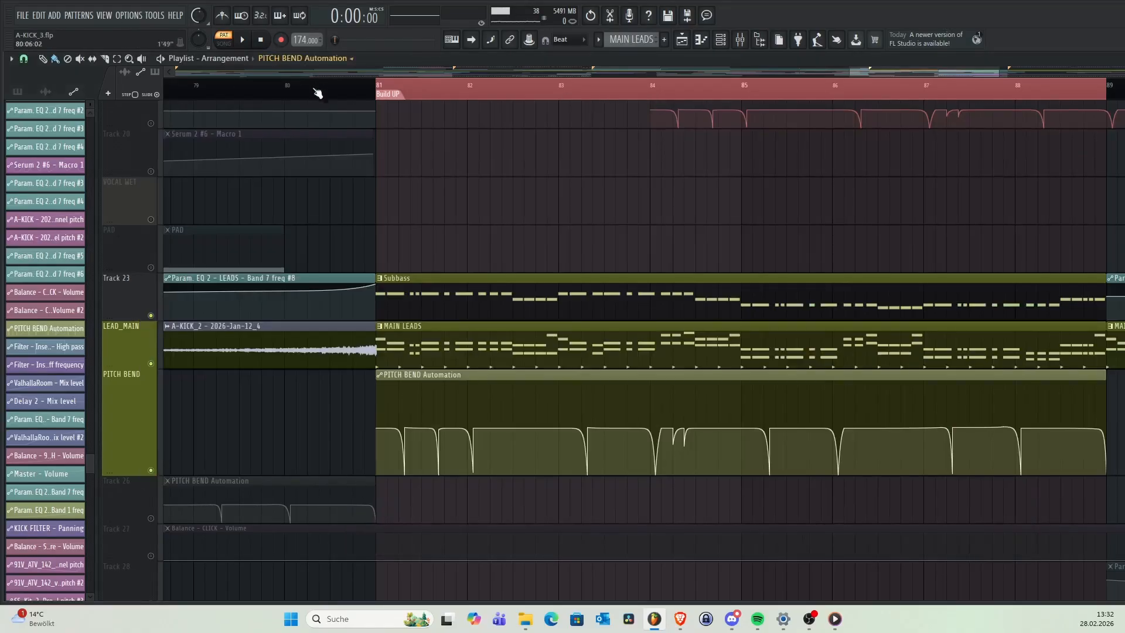
left_click(721, 41)
left_click(243, 275)
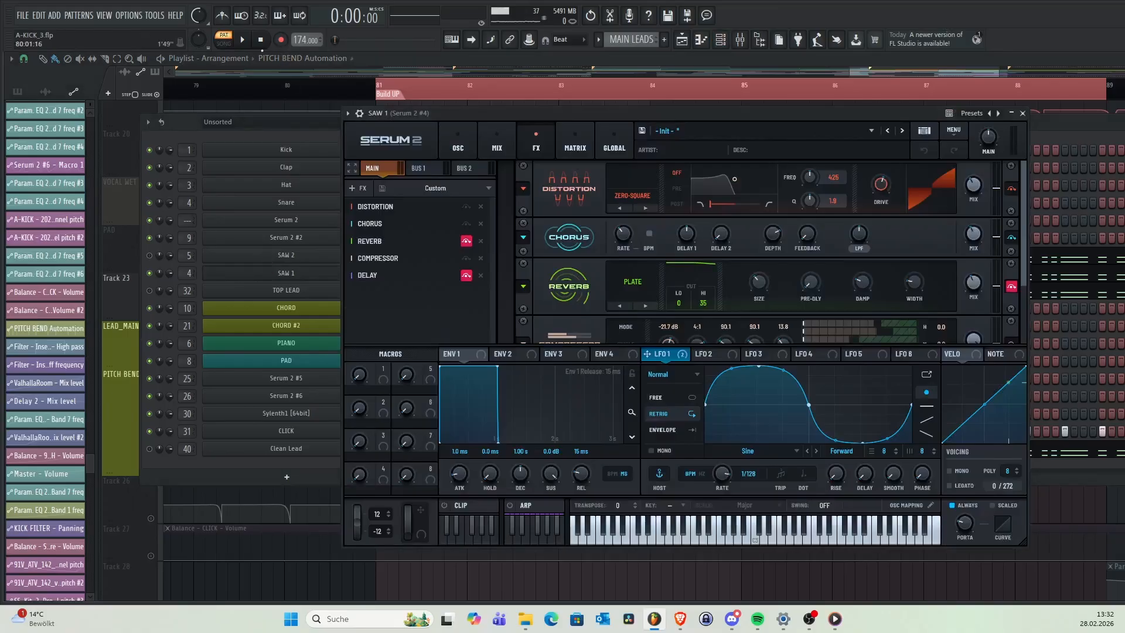
- Audition SAW 1 in the MAIN LEADS pattern and stop playback
left_click(243, 40)
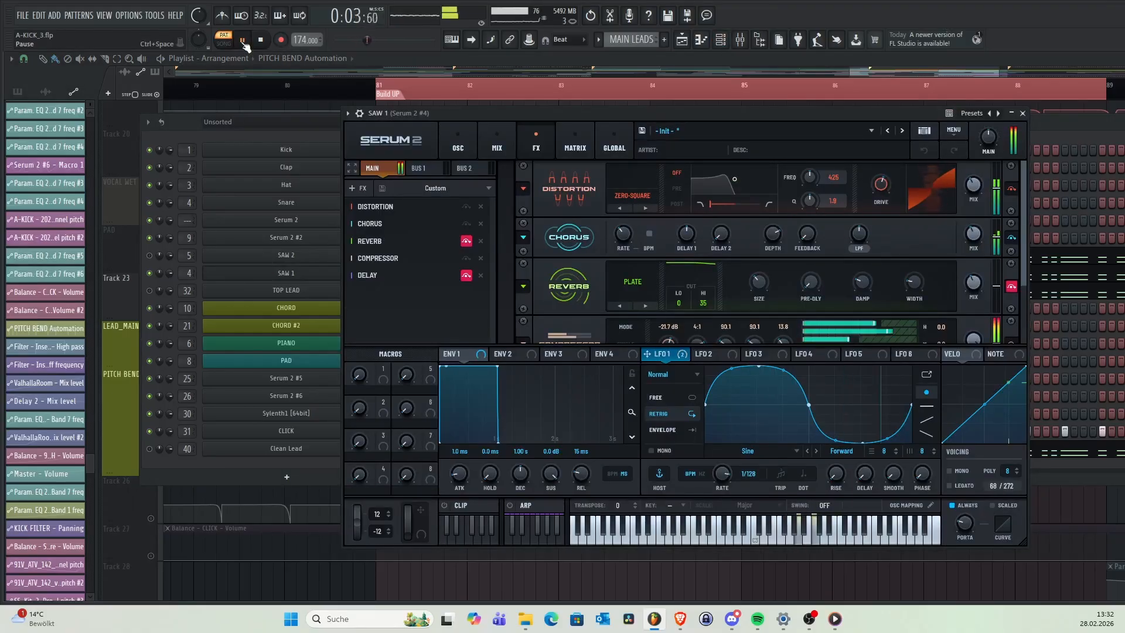
left_click(261, 41)
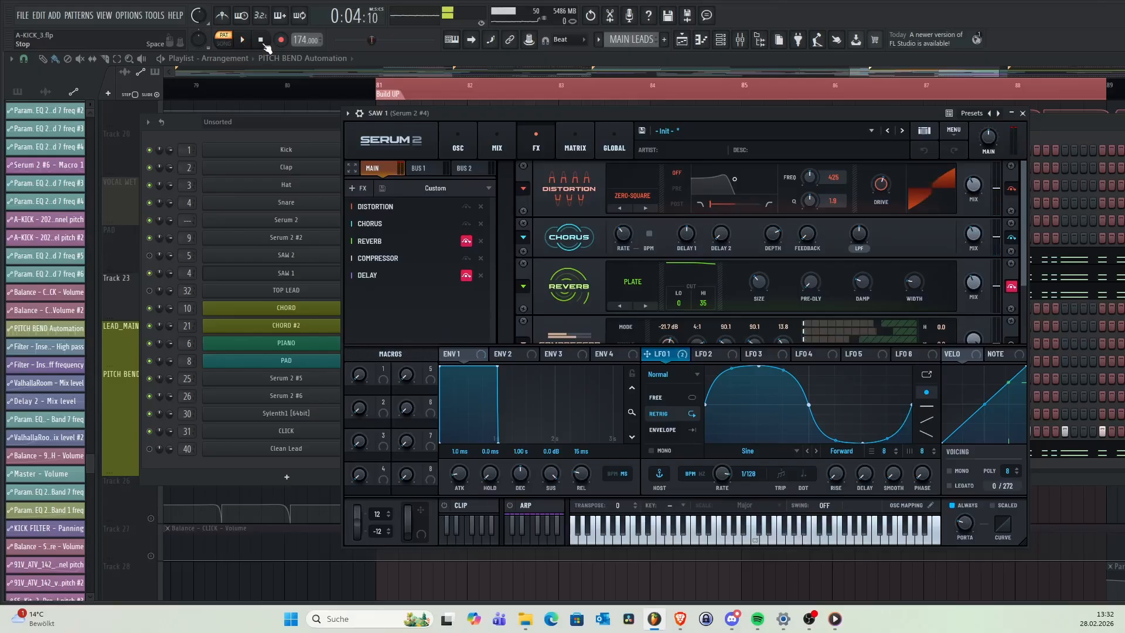
left_click(260, 41)
- Mute the SAW 1 channel, unmute SAW 2, and open the SAW 2 synth
left_click(1065, 132)
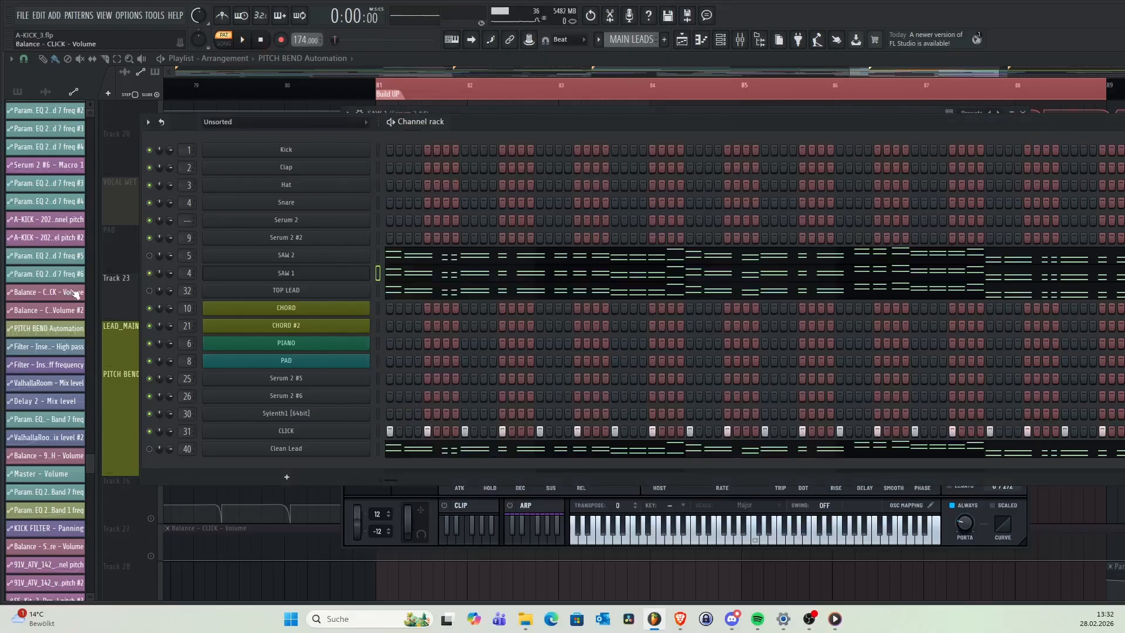
left_click(151, 273)
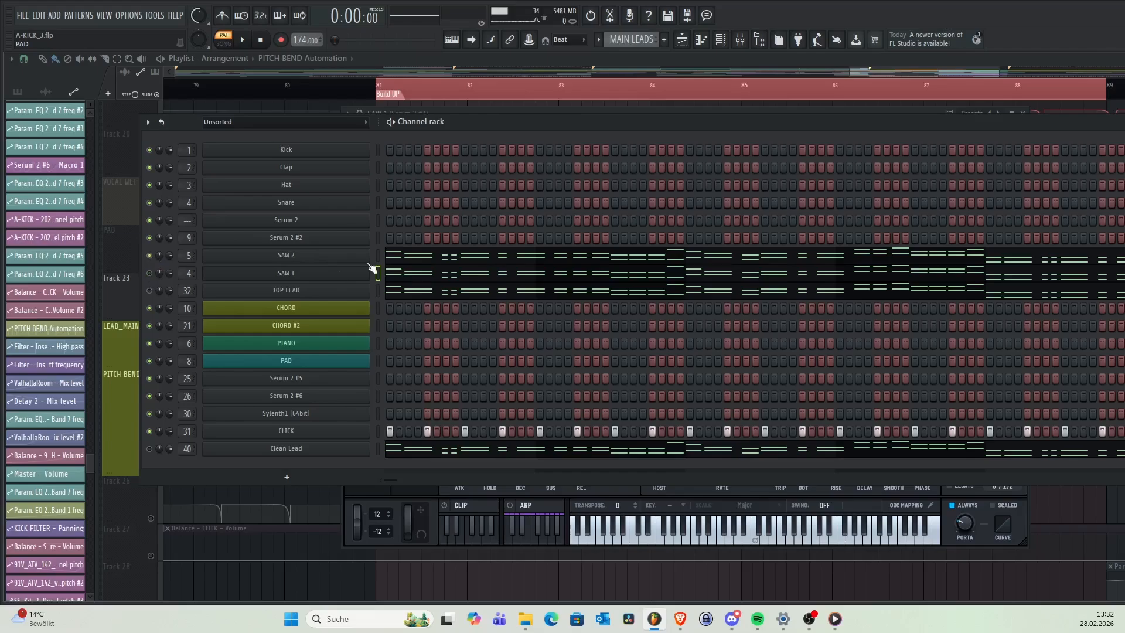
left_click(315, 256)
left_click_drag(708, 240, 681, 150)
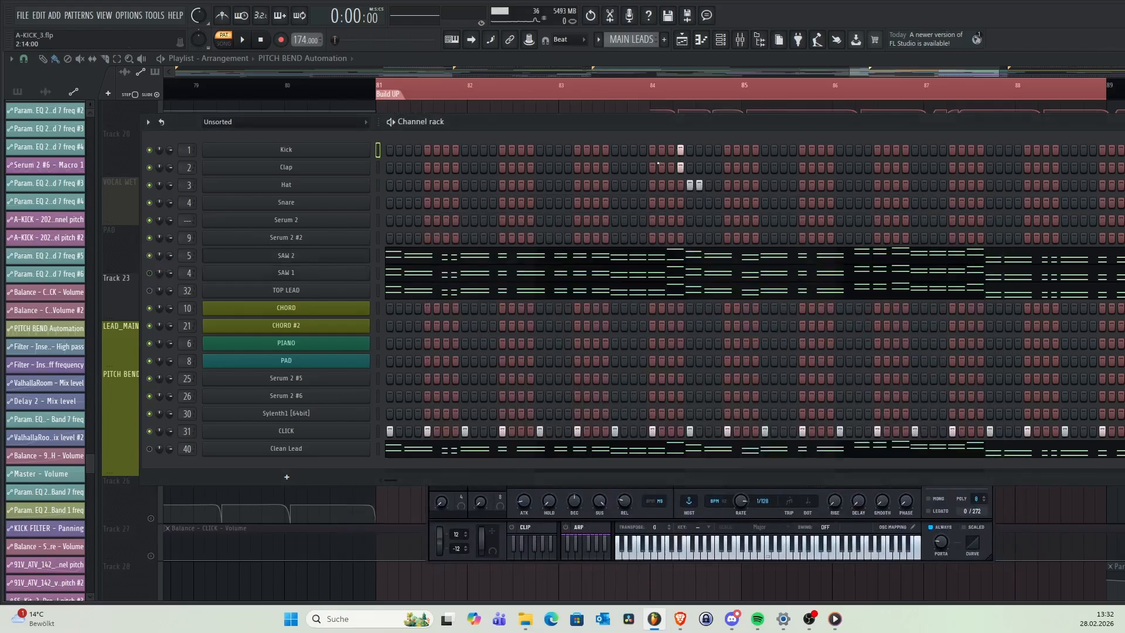
left_click(681, 150)
left_click(681, 168)
left_click(699, 186)
- Bring up the SAW 2 synth, enlarge and reposition its window, and set oscillator A's second warp amount, FM (Sub), to 28
left_click(282, 259)
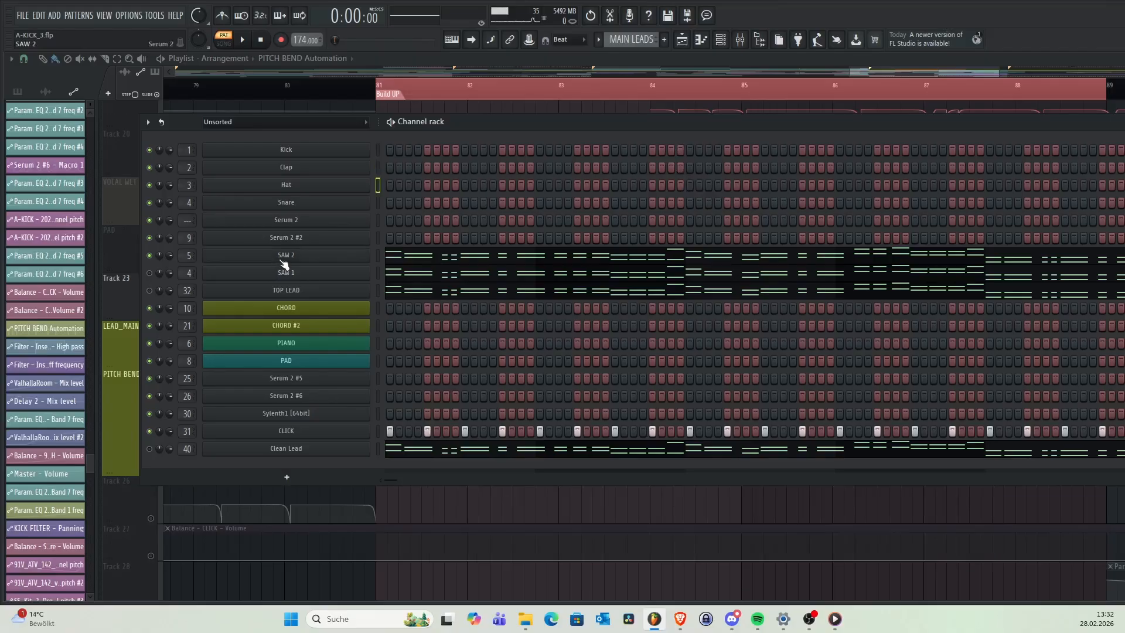
left_click_drag(610, 203, 582, 153)
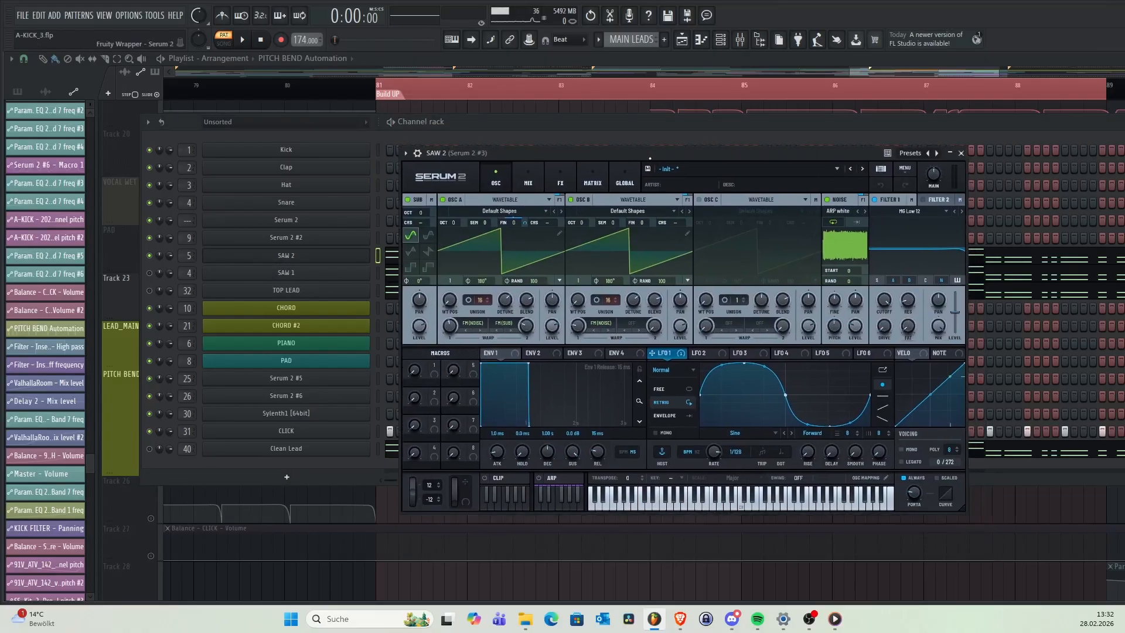
left_click_drag(962, 505, 1032, 540)
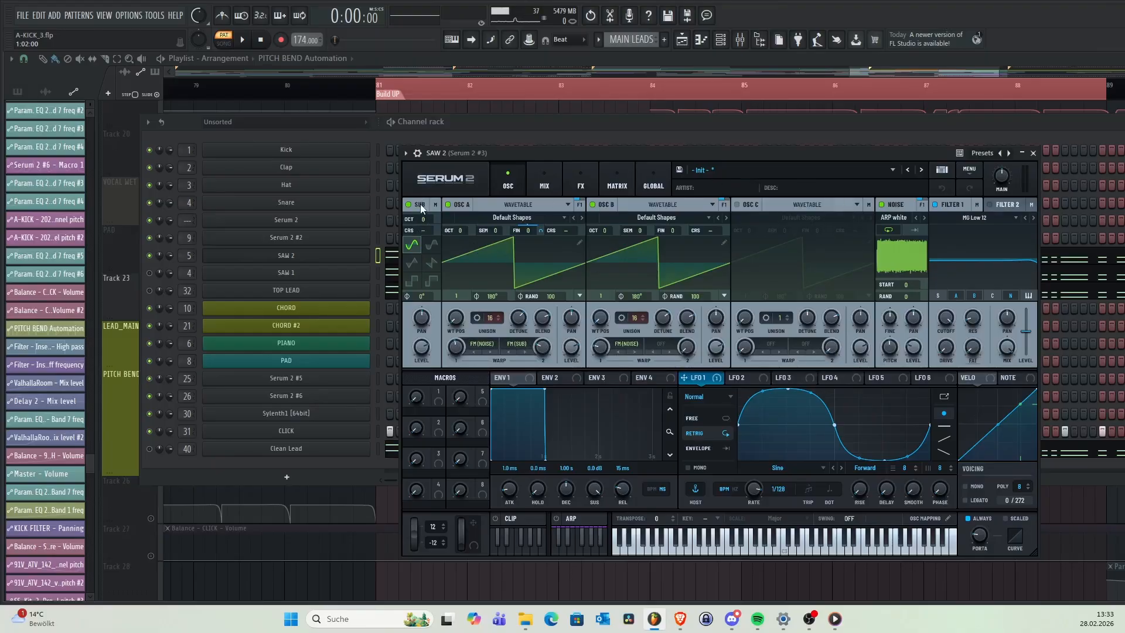
left_click(545, 341)
left_click_drag(546, 343, 541, 353)
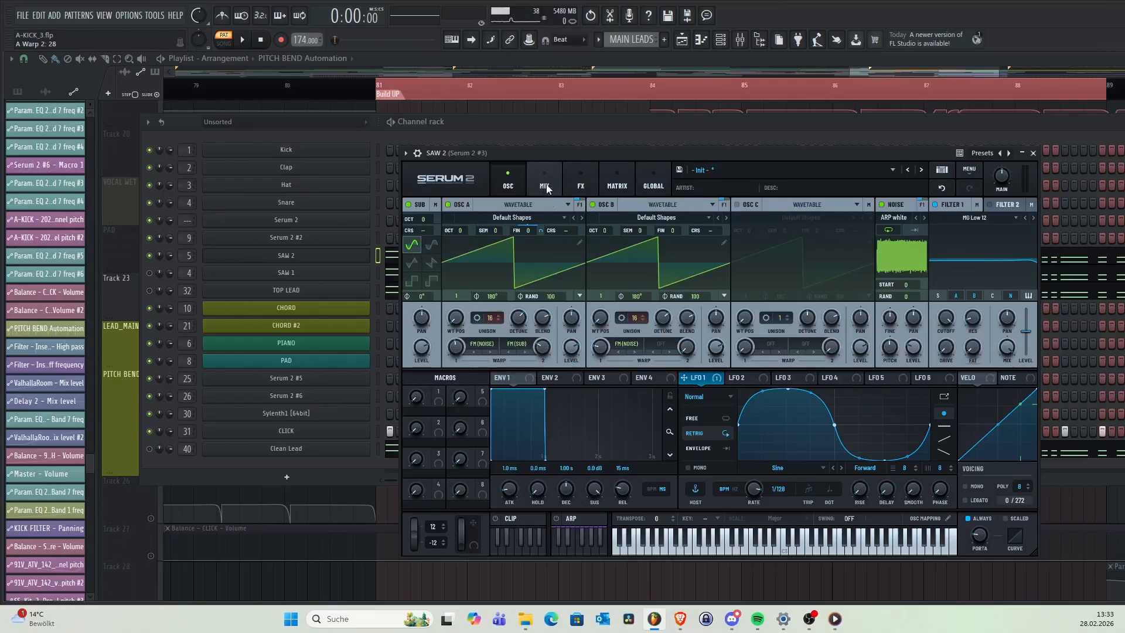
- Review the effects chain of the SAW 2 patch, from distortion and chorus through reverb and compressor
left_click(578, 186)
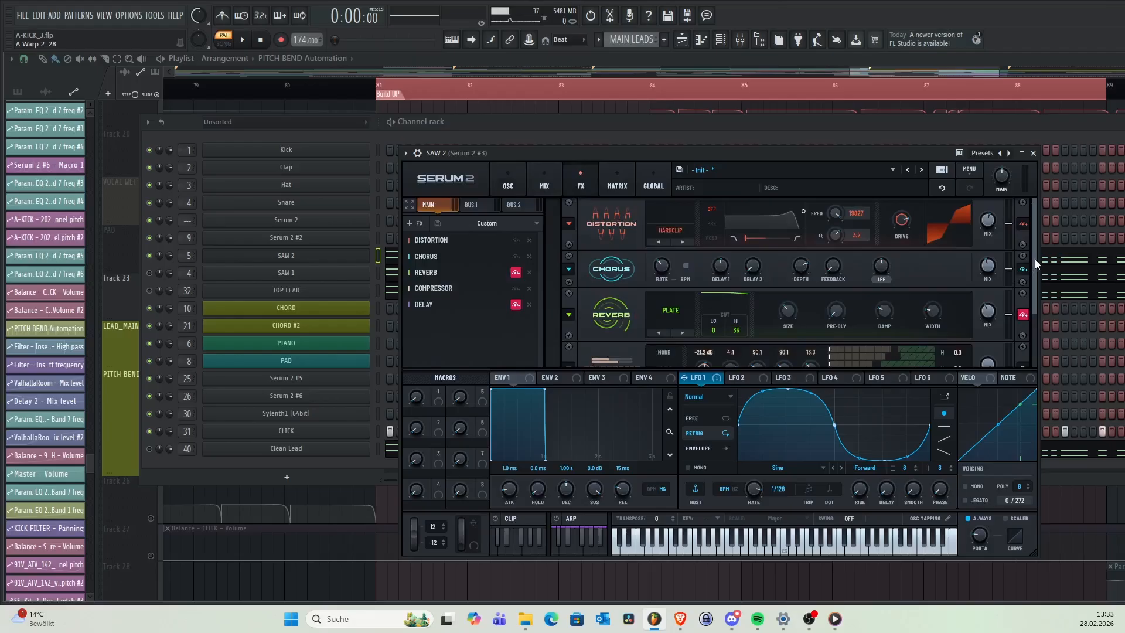
scroll(1035, 259, "down", 1)
left_click_drag(1039, 300, 987, 218)
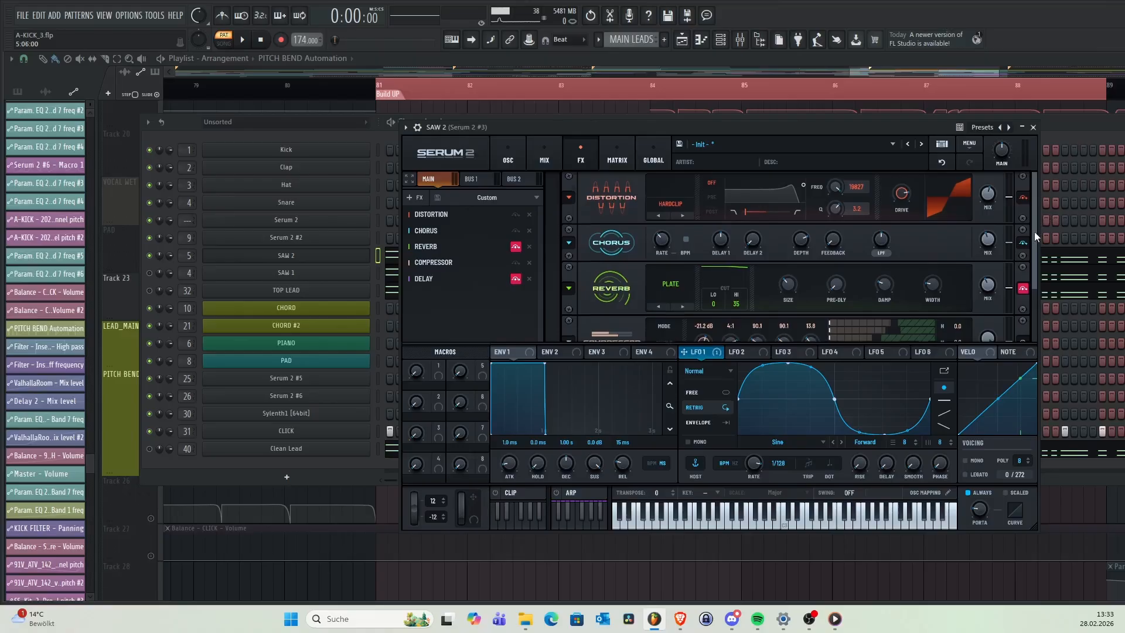
scroll(1035, 230, "down", 1)
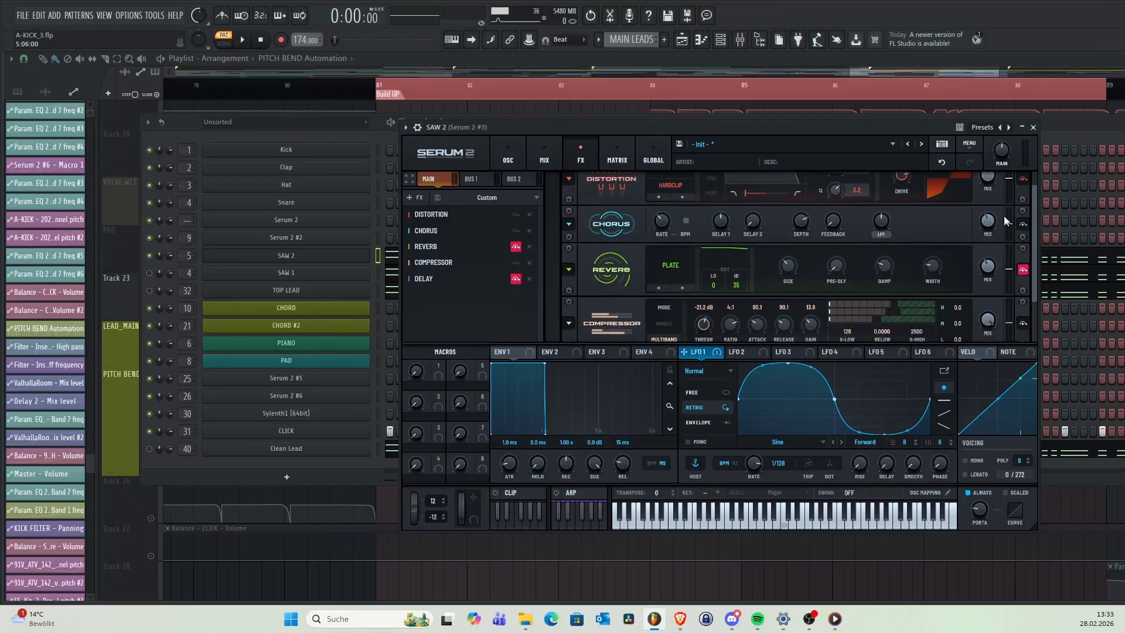
mouse_move(1035, 242)
left_mouse_down()
mouse_move(1034, 287)
mouse_move(1035, 237)
left_mouse_up()
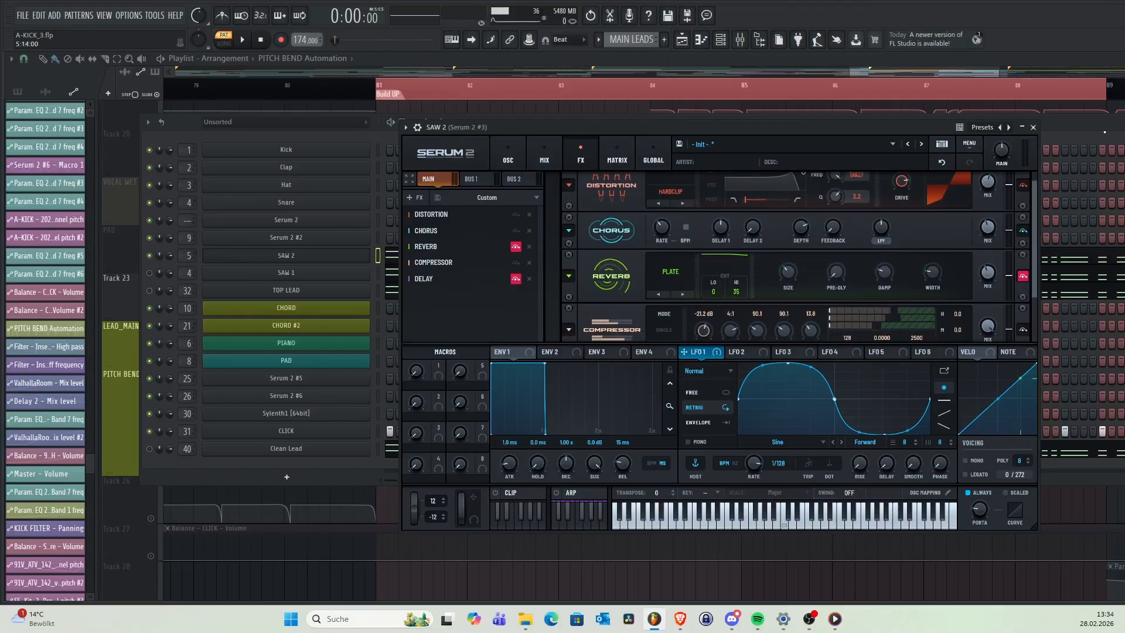
- Mute the SAW 2 channel and open the Clean Lead synth, repositioning its window over the channel rack
left_click(1100, 126)
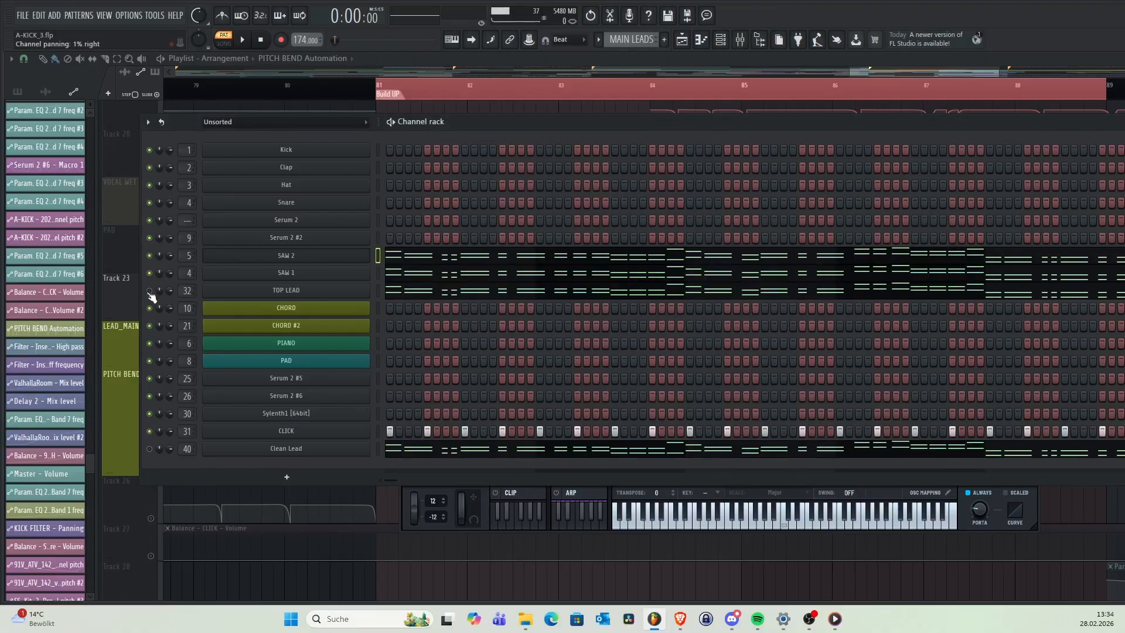
left_click(149, 256)
left_click(305, 450)
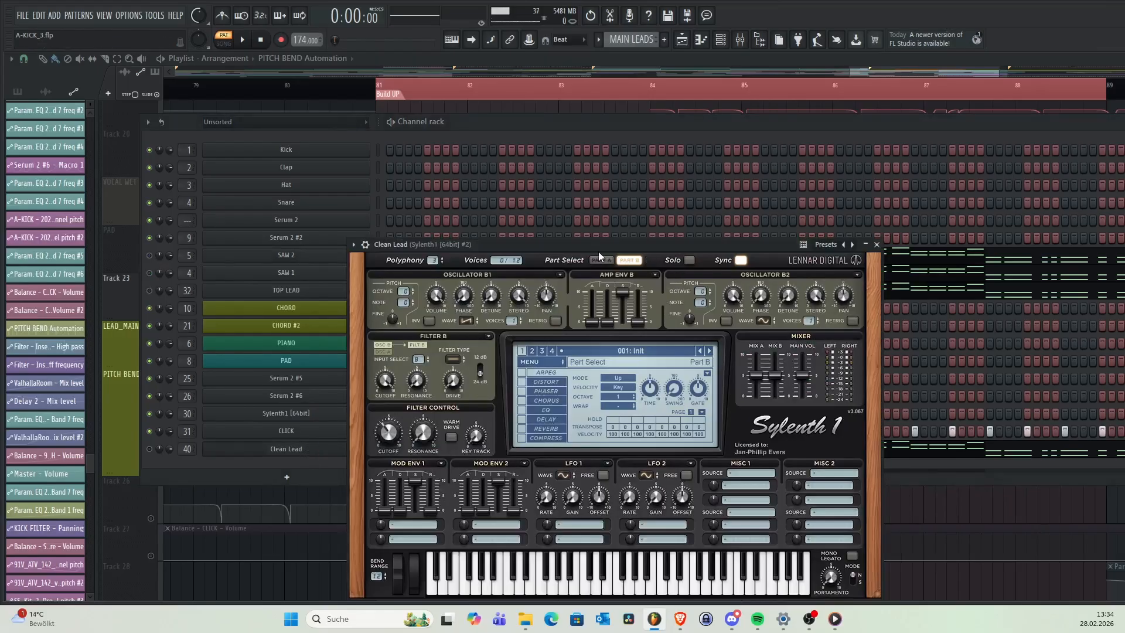
left_click_drag(585, 220, 579, 244)
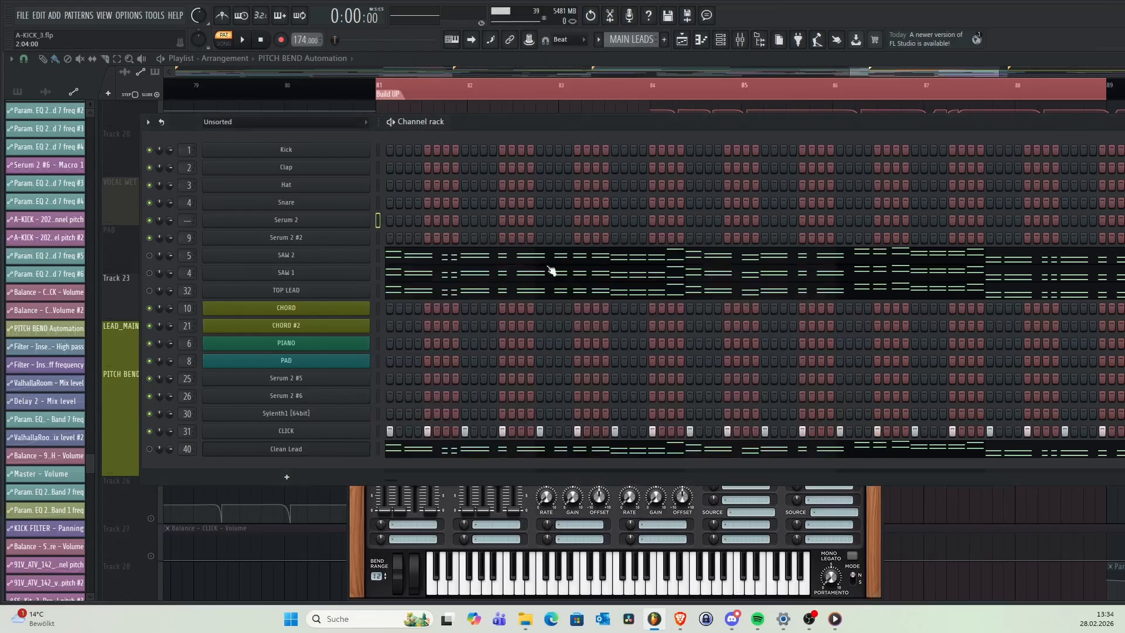
left_click(327, 451)
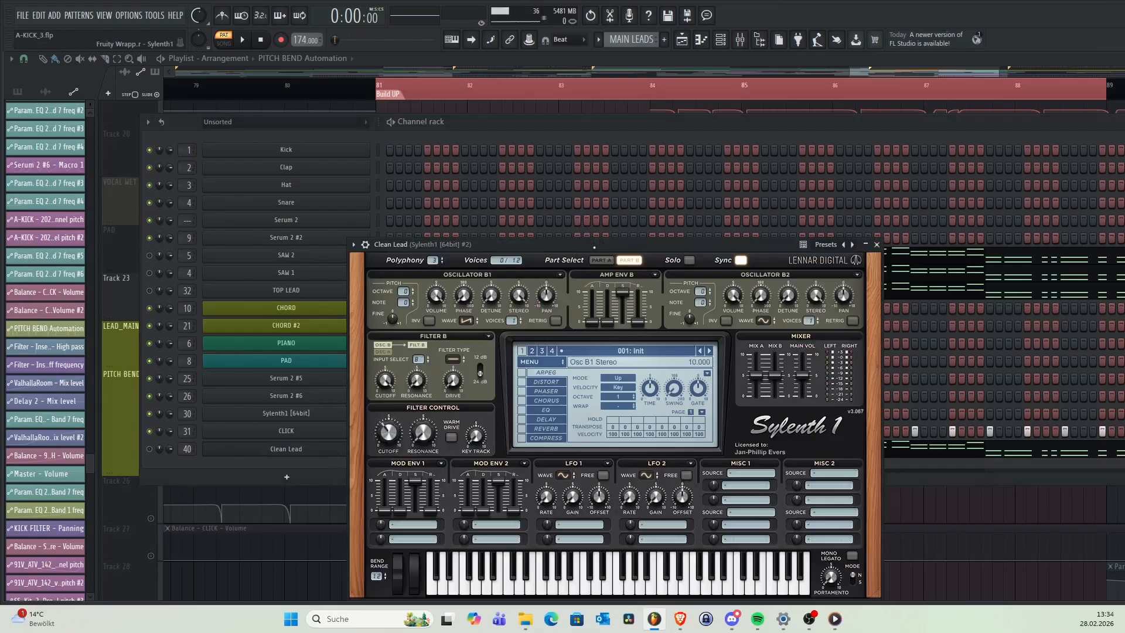
left_click_drag(592, 267, 572, 177)
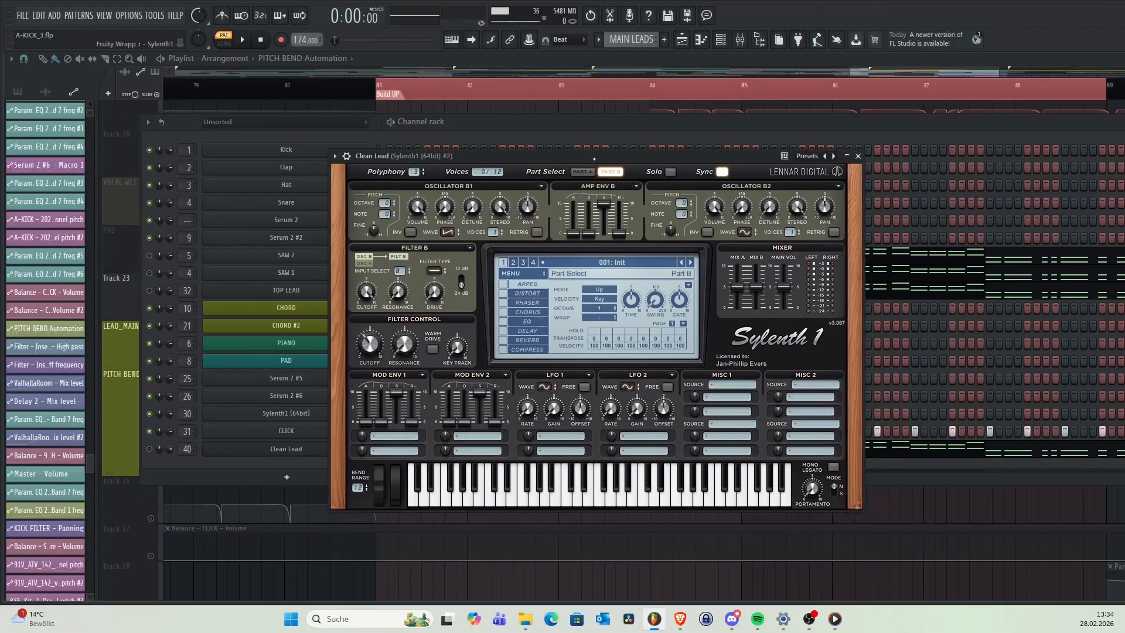
left_click_drag(595, 160, 605, 153)
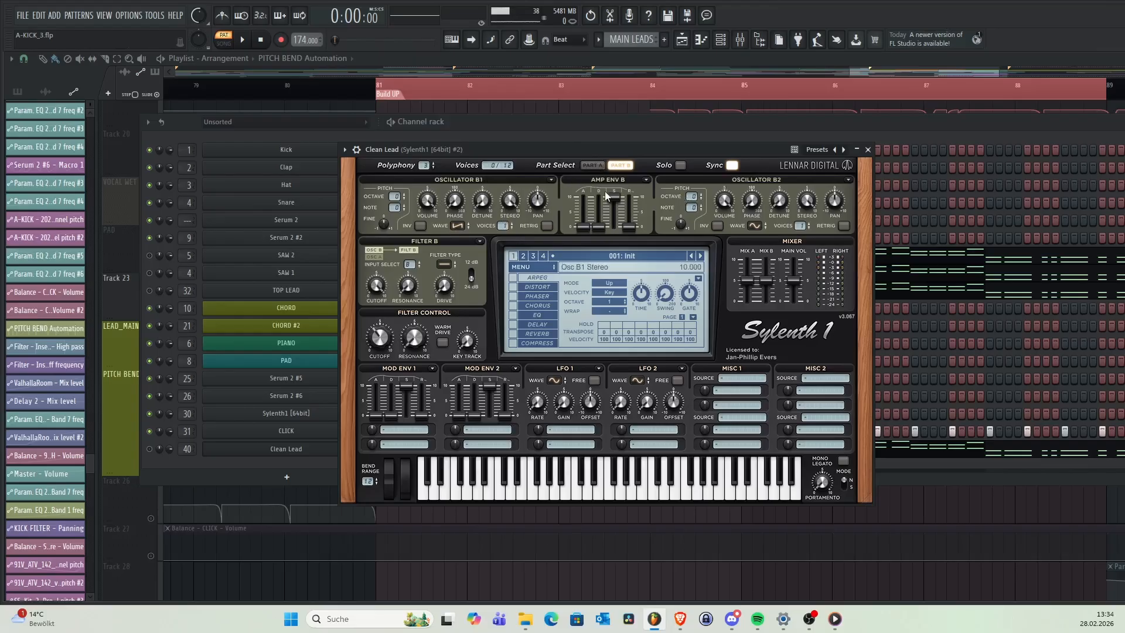
- Examine Clean Lead's oscillator voices in Part B and compare them with Part A, finishing on Part A
left_click(512, 228)
left_click(512, 223)
left_click(807, 224)
left_click_drag(600, 154, 584, 146)
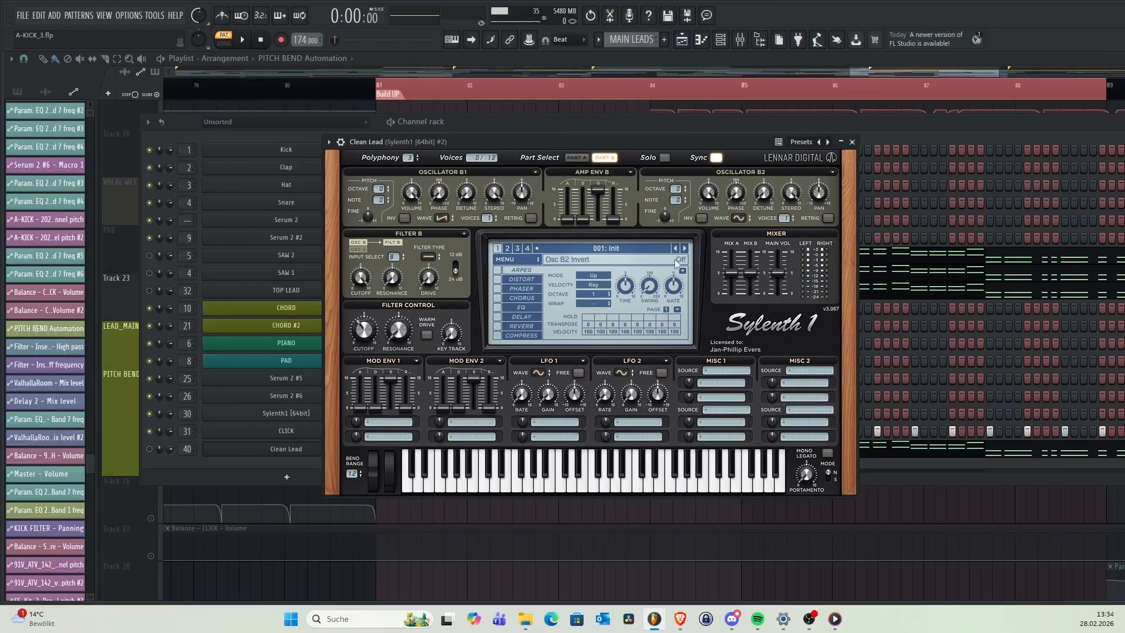
left_click(577, 157)
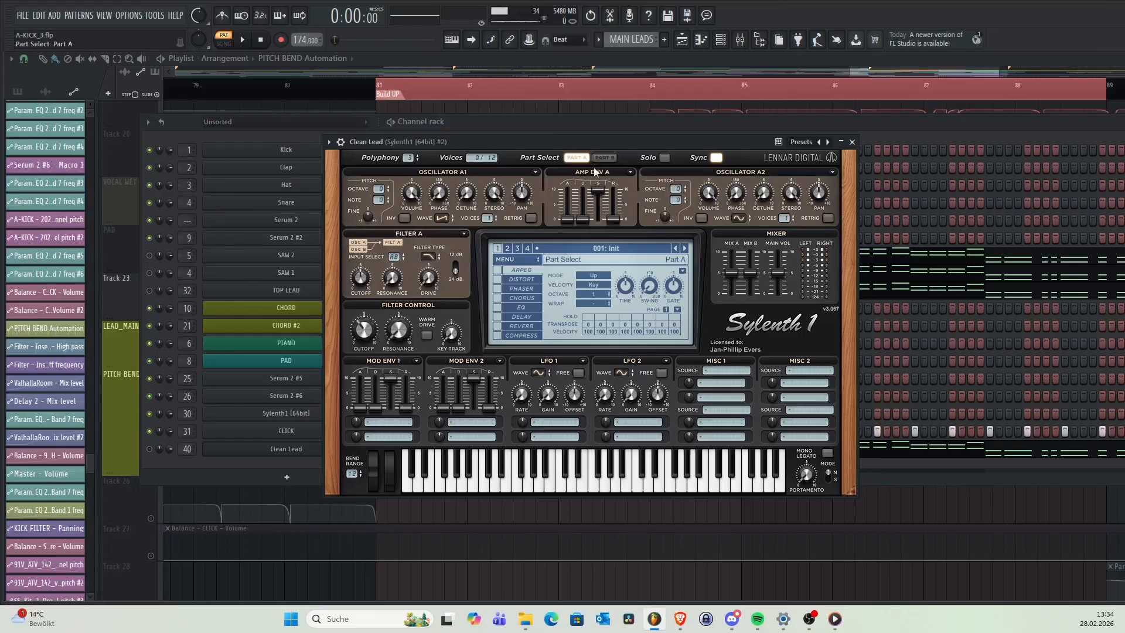
left_click(583, 161)
left_click(583, 160)
left_click(582, 161)
left_click(583, 160)
left_click(605, 157)
left_click(584, 161)
- Reposition the Clean Lead synth window and audition a few notes on its keyboard
left_click_drag(546, 143, 551, 159)
left_click(601, 498)
left_click(600, 498)
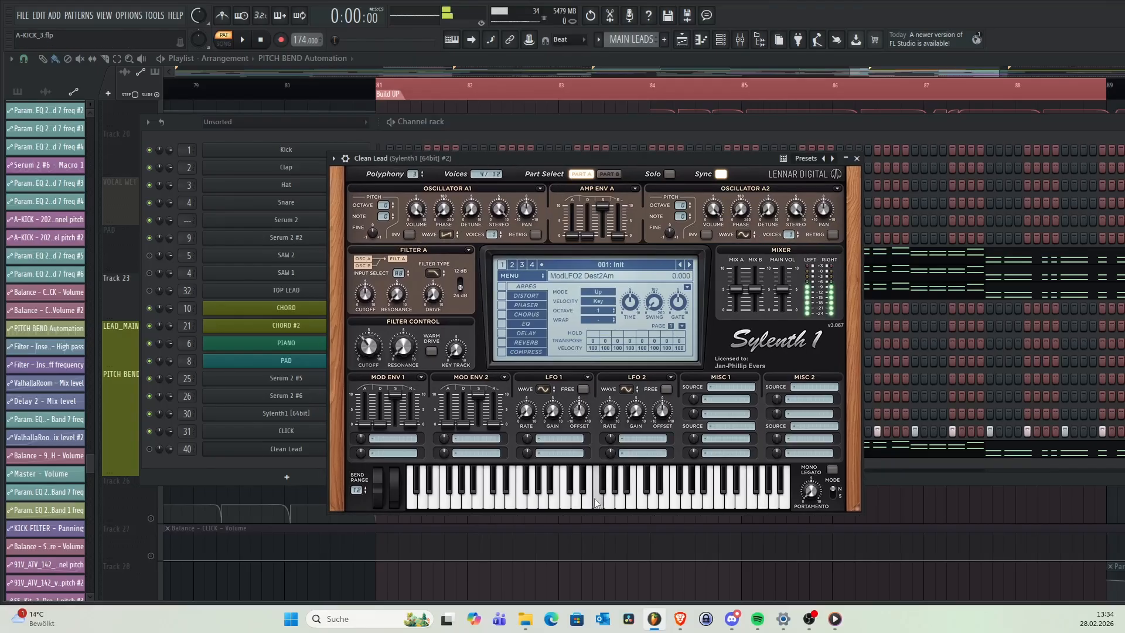
left_click(641, 505)
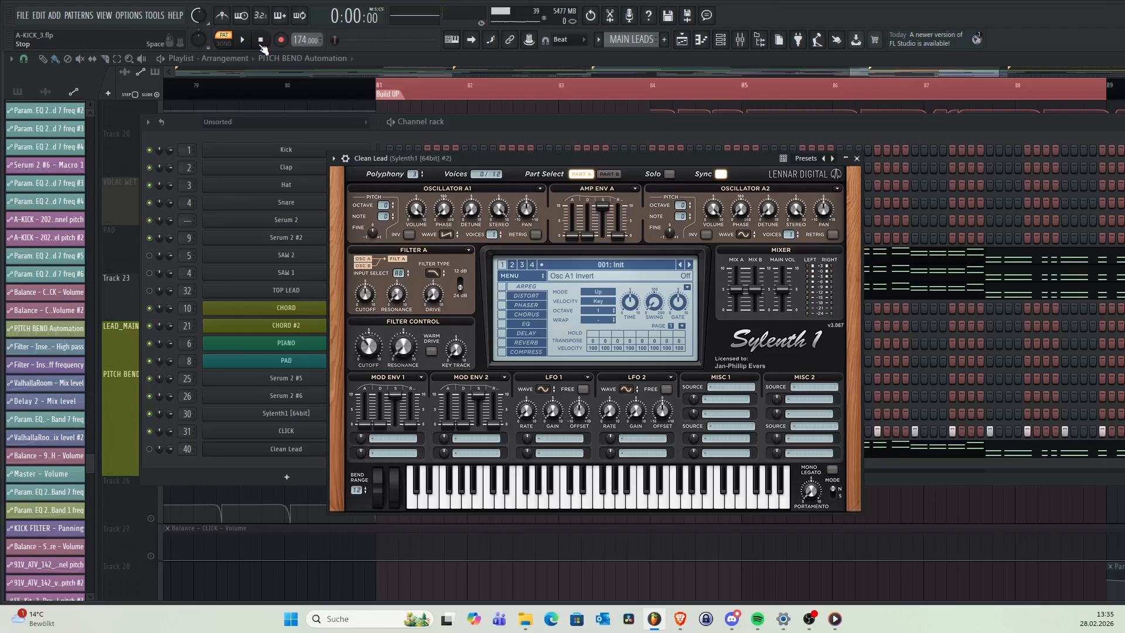
- Bring up the channel rack and unmute the Clean Lead, TOP LEAD, SAW 1 and SAW 2 channels
left_click(757, 123)
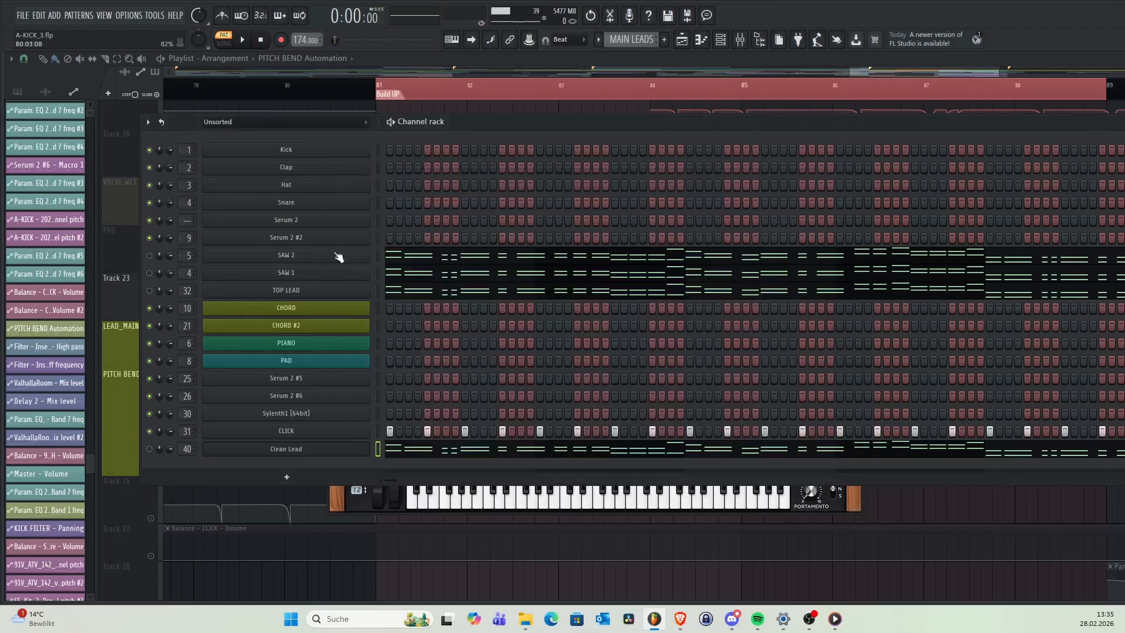
left_click(150, 449)
left_click(150, 290)
left_click(150, 273)
left_click(150, 257)
- Open and reposition the mixer, and check how the Serum 2 lead tracks 4, 5 and 6 are routed
left_click(740, 40)
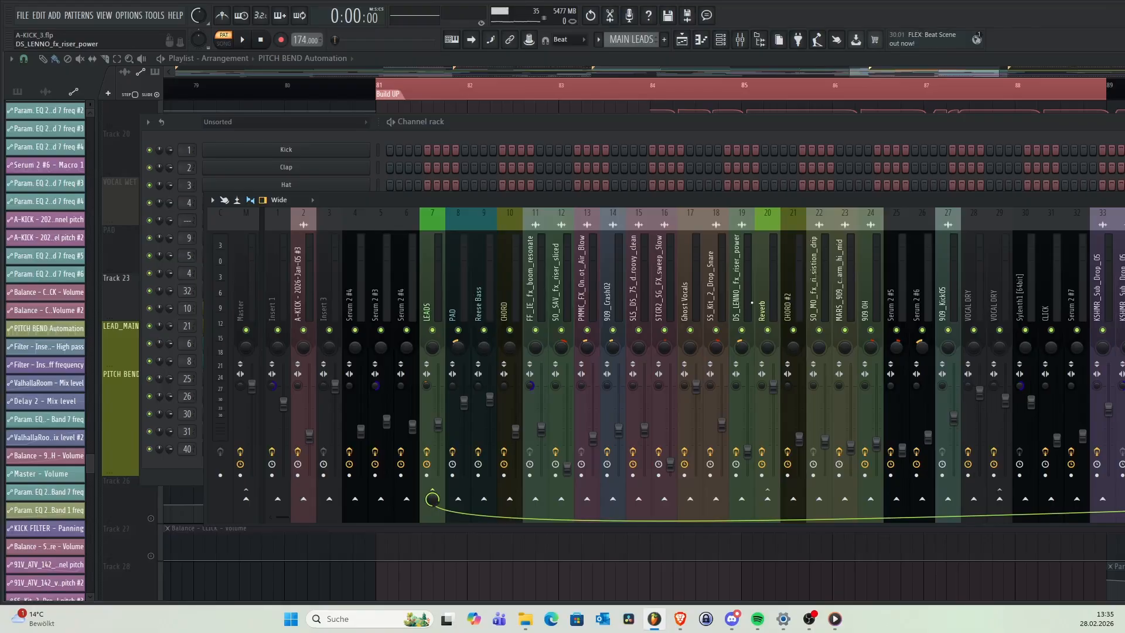
left_click_drag(826, 200, 855, 165)
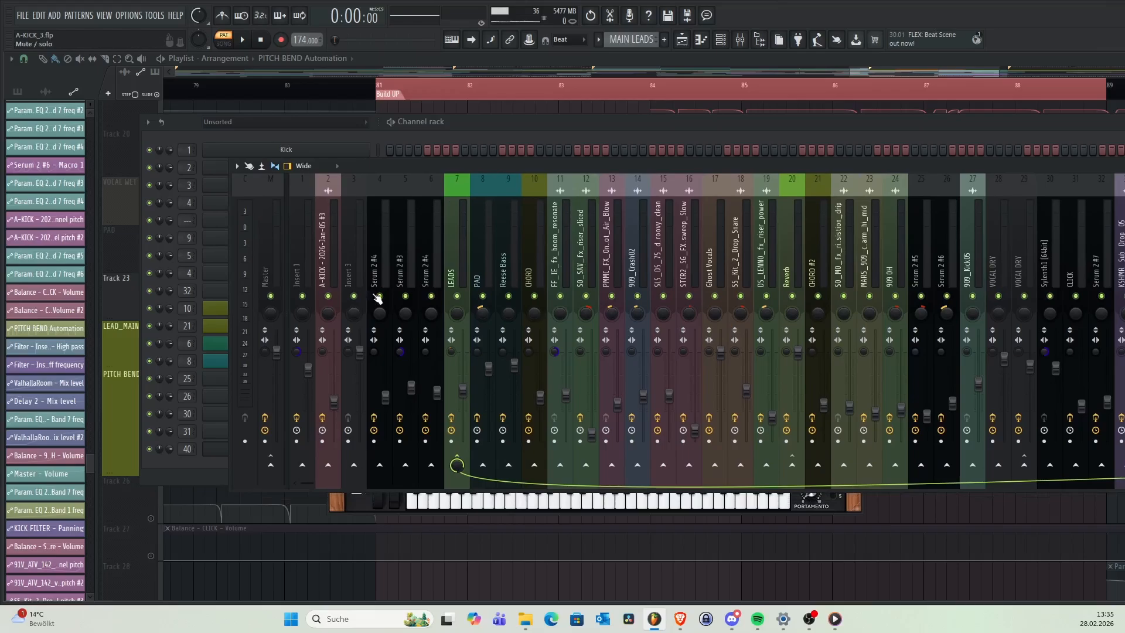
left_click(380, 276)
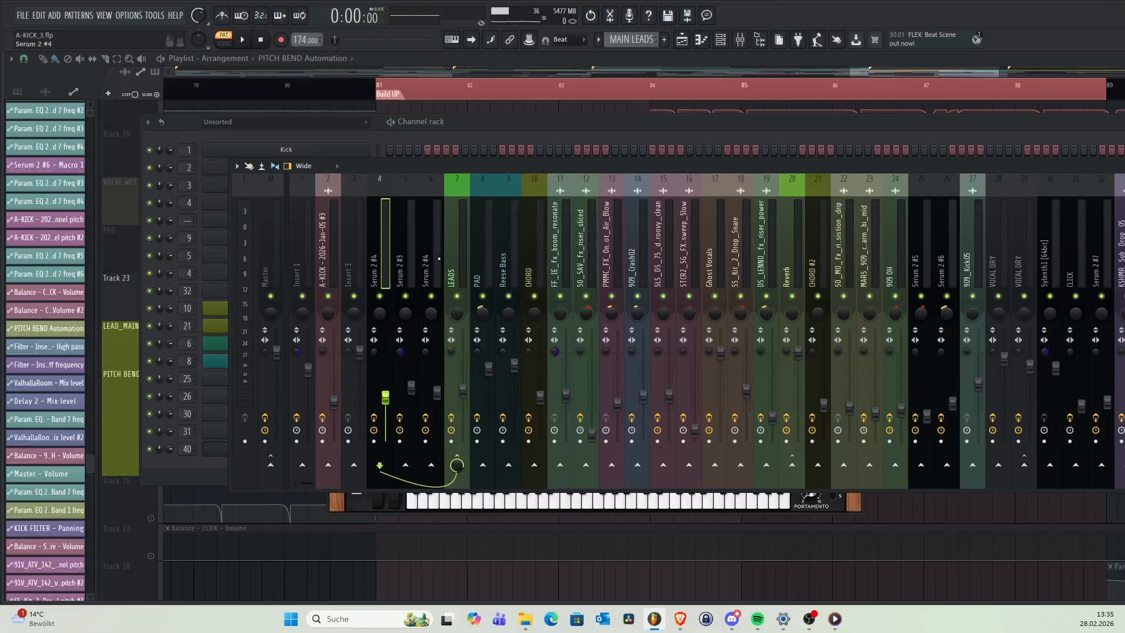
left_click(439, 259)
left_click(406, 269)
left_click(382, 267)
left_click(407, 264)
left_click(431, 262)
left_click(408, 265)
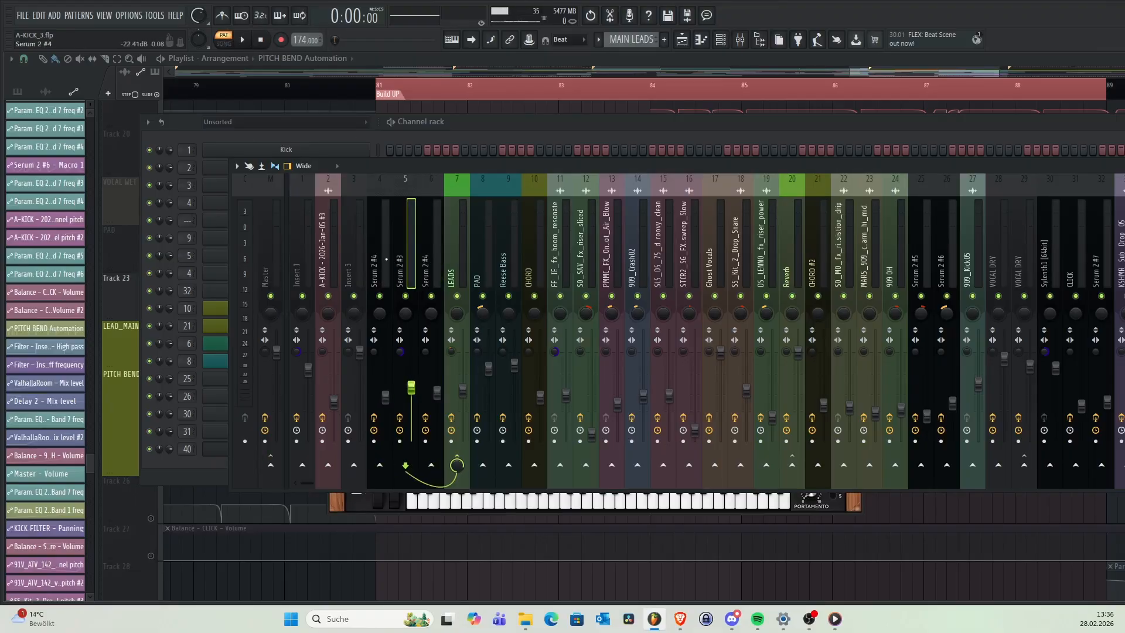
left_click(386, 259)
left_click(430, 263)
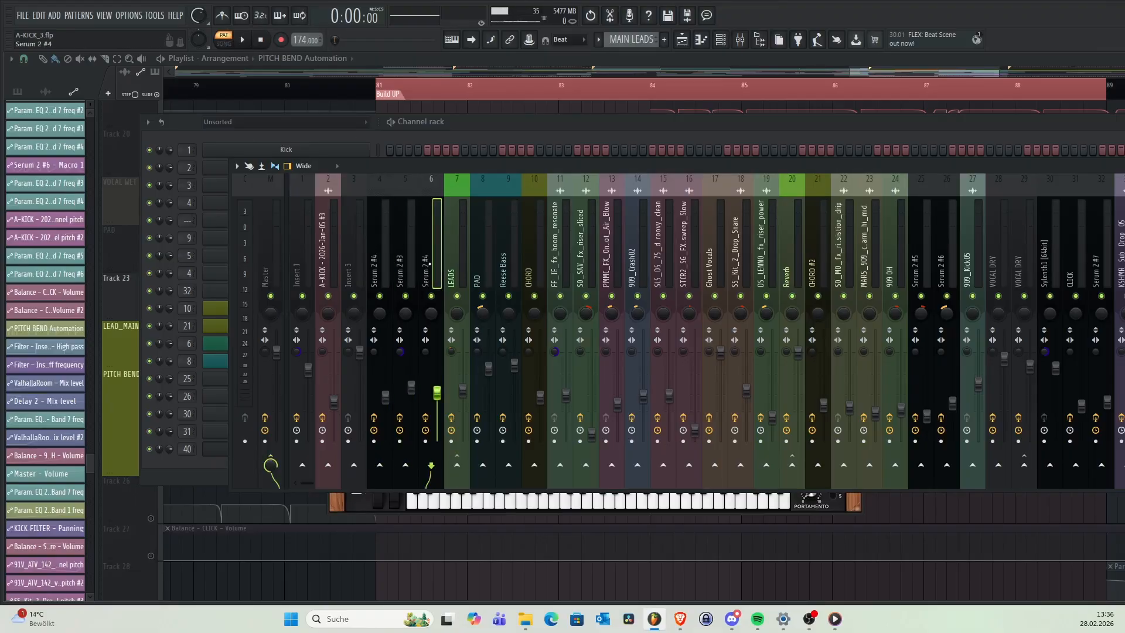
- Audition all lead layers together in the MAIN LEADS pattern and stop playback
left_click(242, 40)
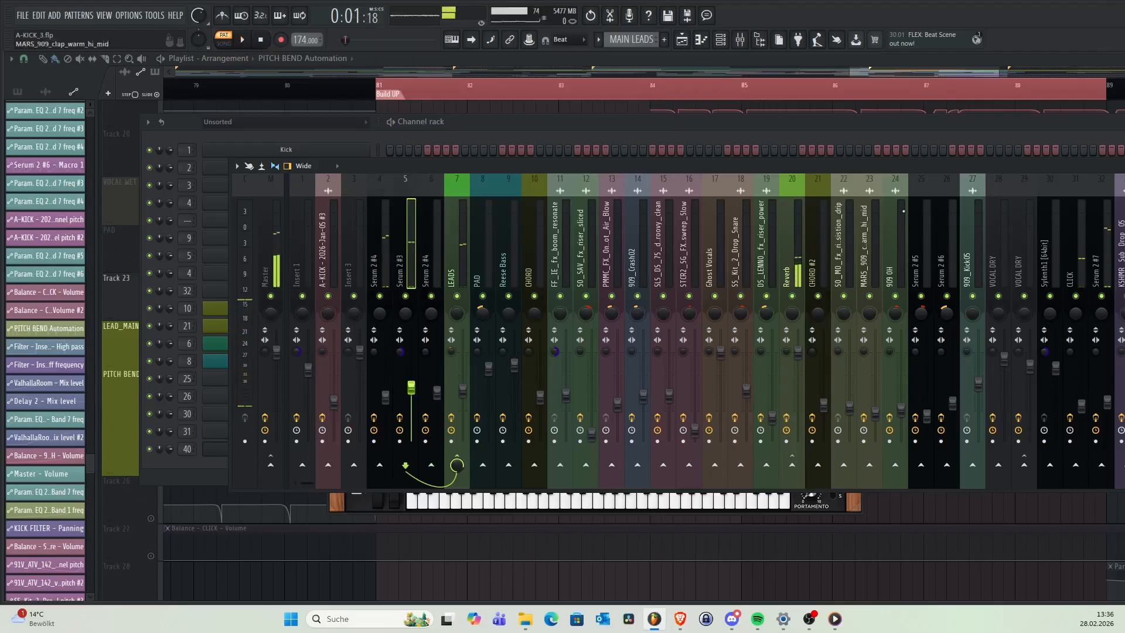
left_click(262, 40)
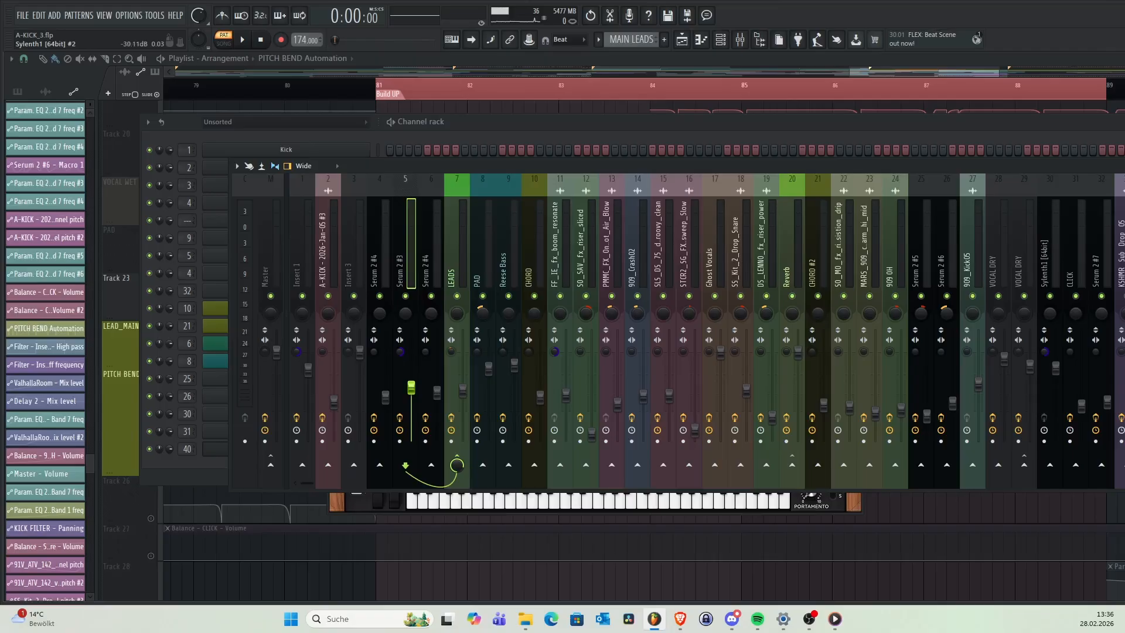
- Inspect the Fruity parametric EQ 2 on the Clean Lead's Sylenth1 mixer track and bring the mixer back up
left_click(456, 465)
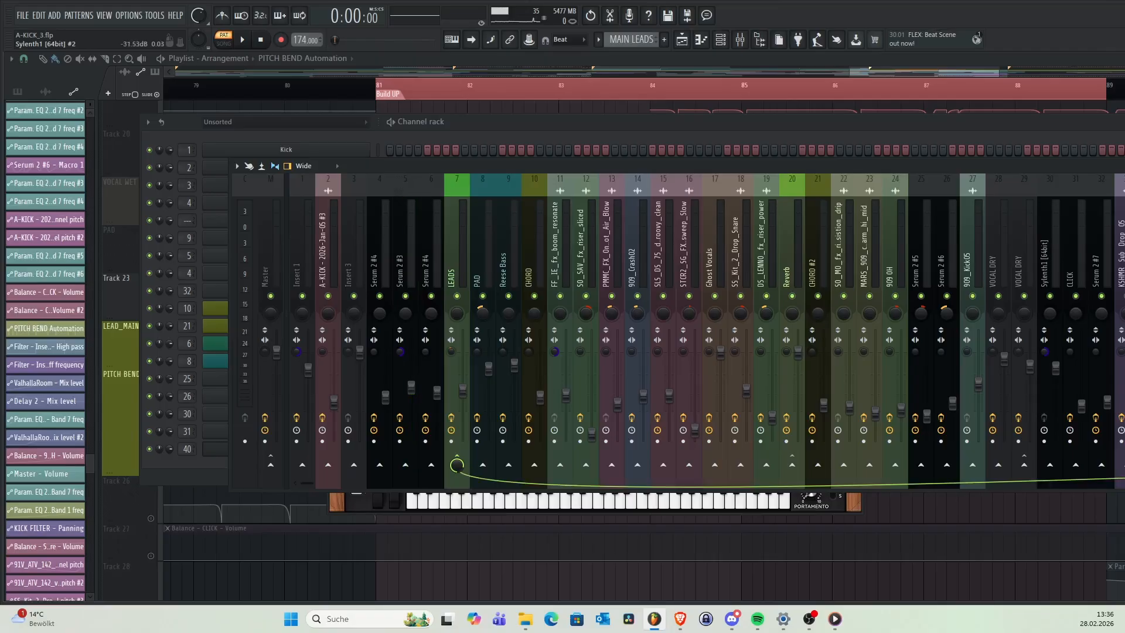
left_click(1124, 222)
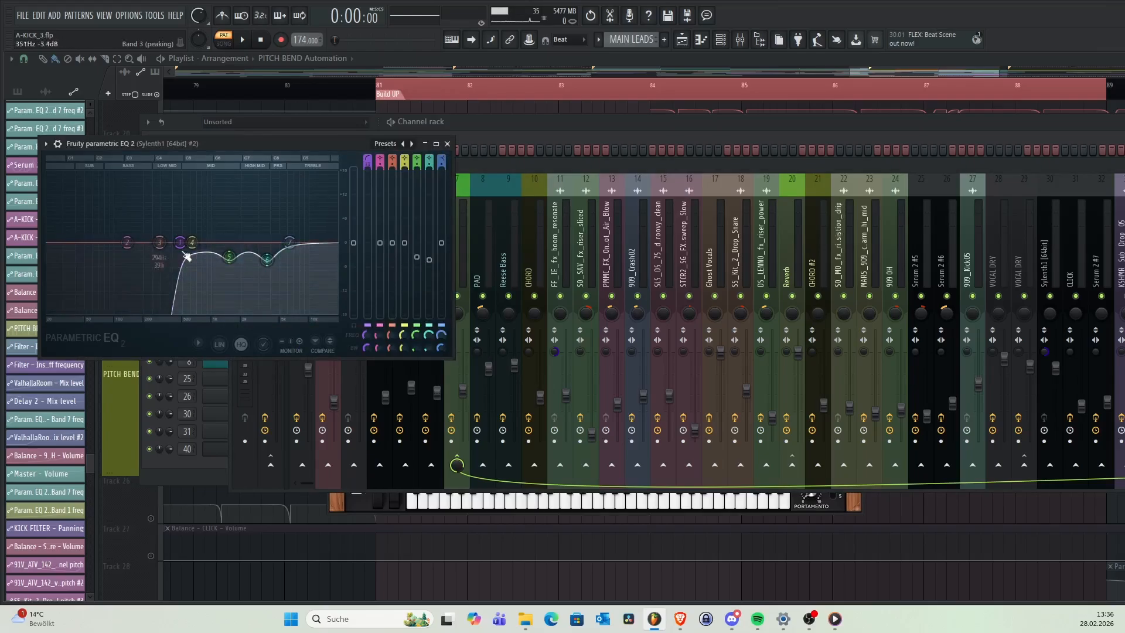
left_click(608, 171)
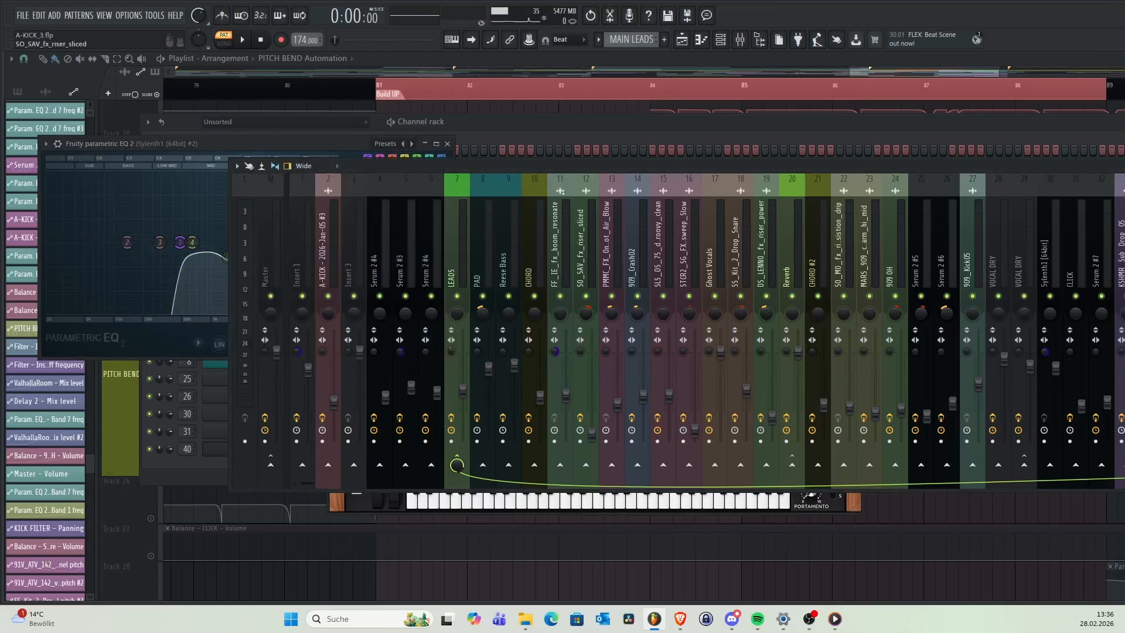
- Select the LEADS bus in the mixer and inspect its two Fruity parametric EQ 2 effects
left_click(381, 270)
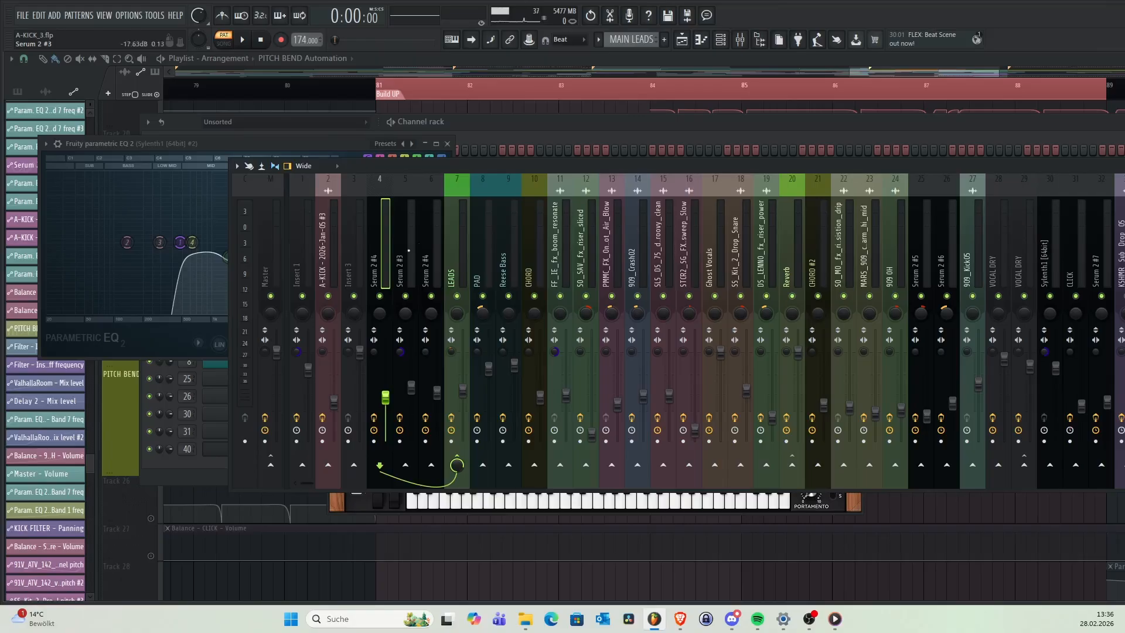
left_click(460, 242)
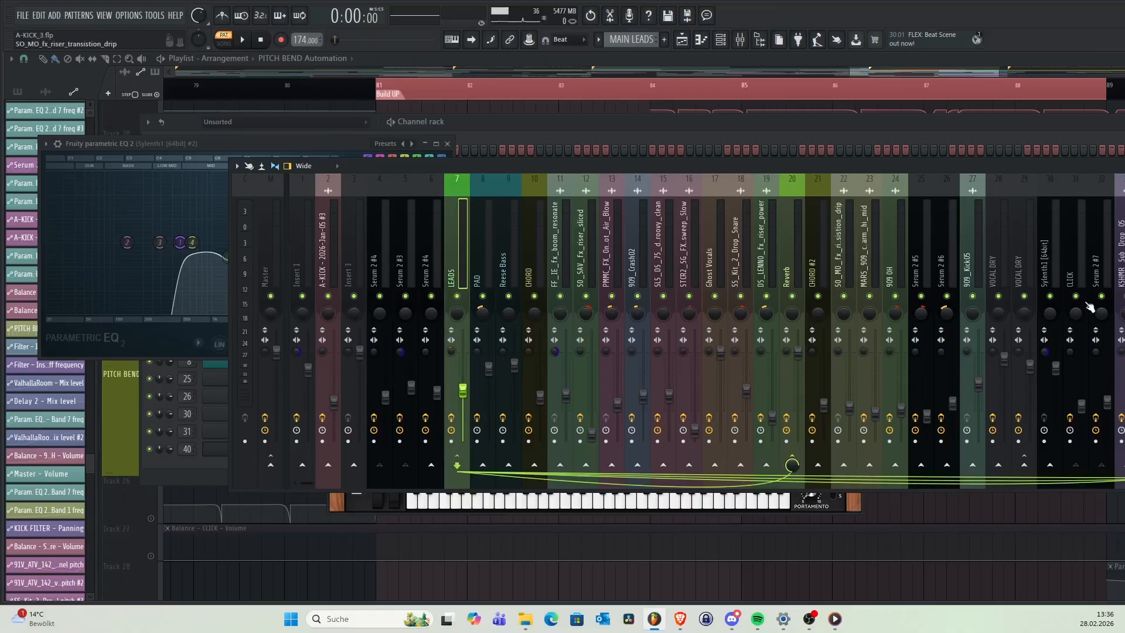
mouse_move(917, 168)
left_mouse_down()
mouse_move(930, 169)
mouse_move(913, 167)
left_mouse_up()
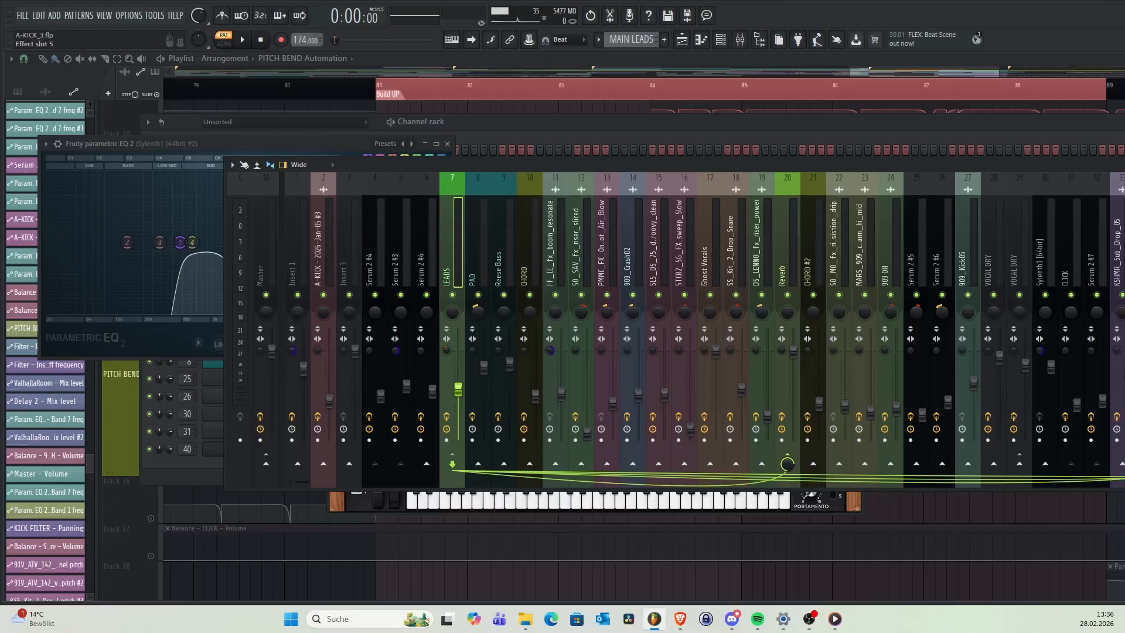
left_click(1124, 287)
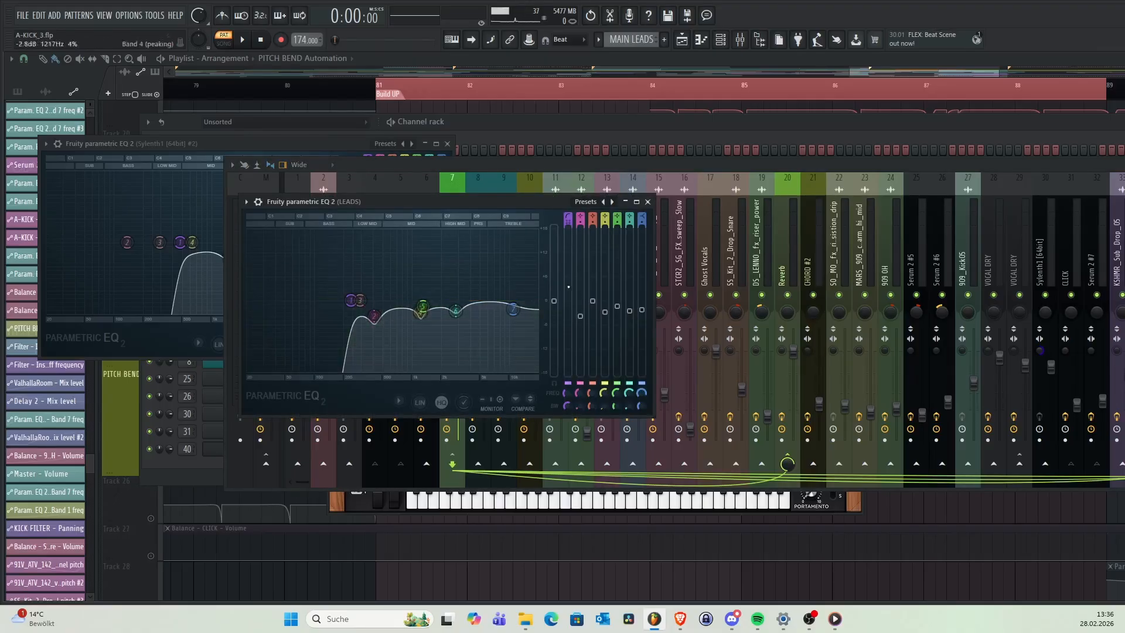
left_click(1124, 287)
left_click(1124, 304)
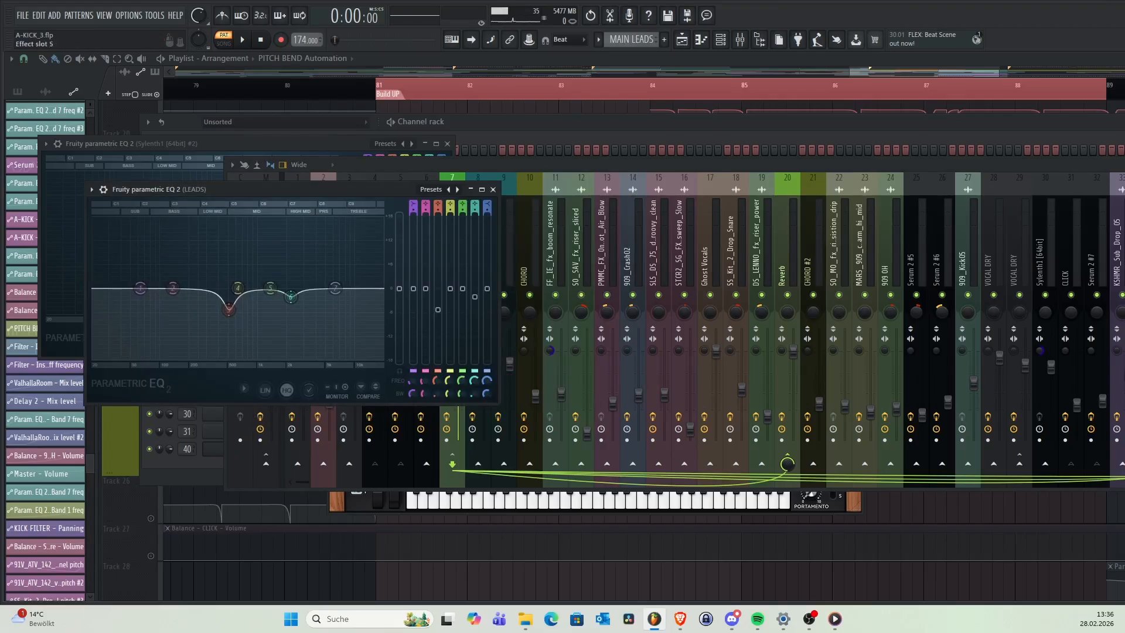
- Open the Fruity Limiter and OTT on the LEADS bus and reposition their windows to review the settings
left_click(1124, 281)
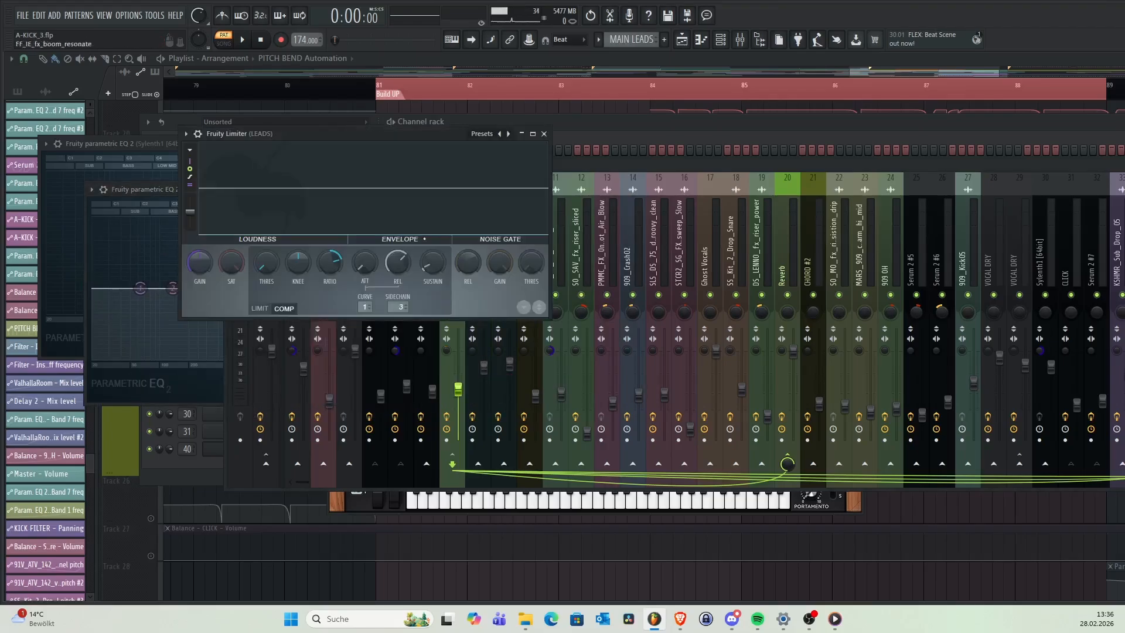
left_click_drag(362, 134, 405, 156)
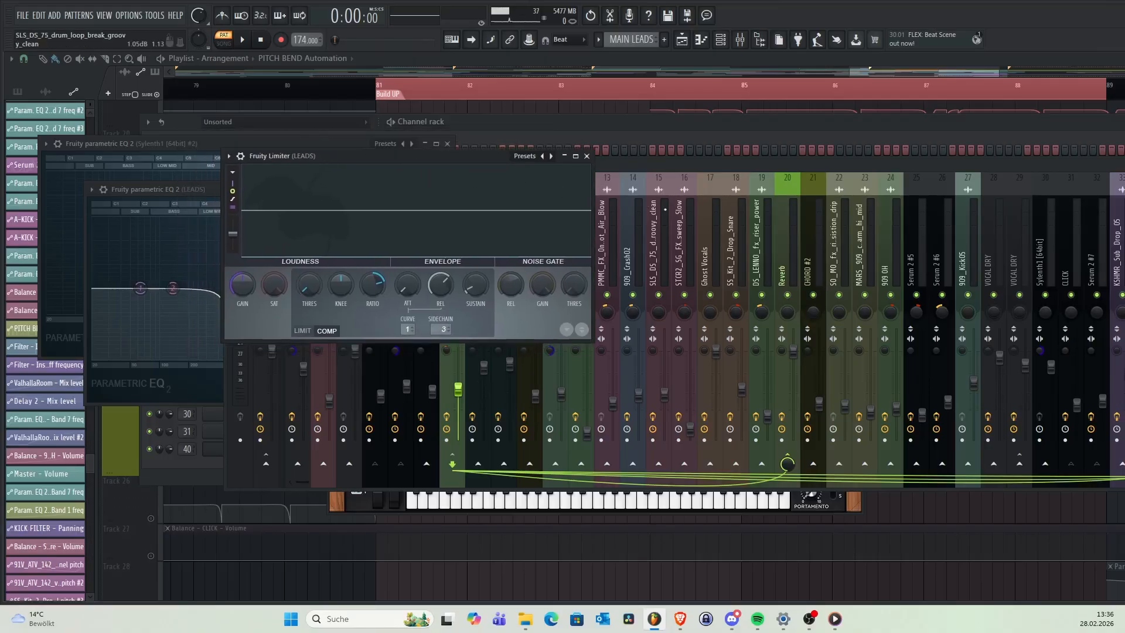
left_click(1124, 282)
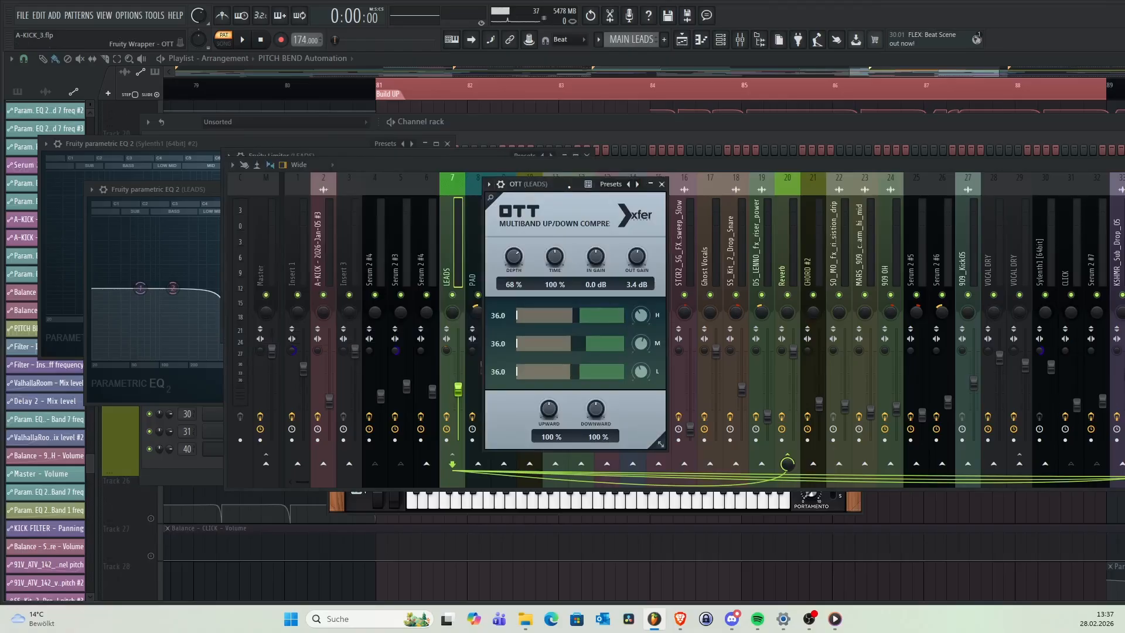
left_click_drag(569, 185, 486, 159)
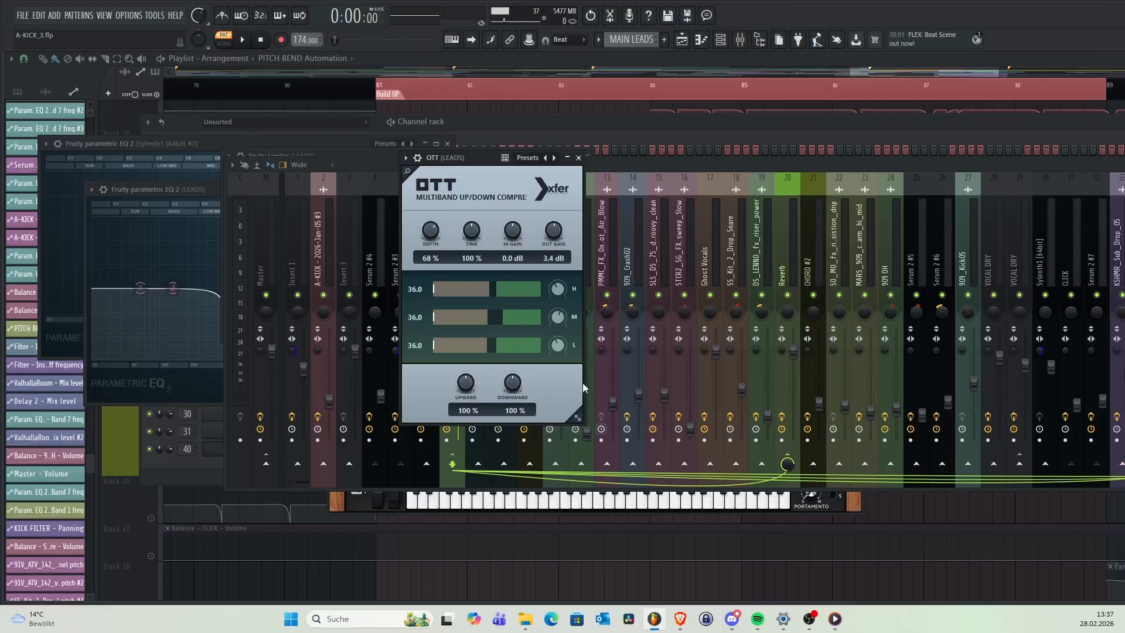
left_click_drag(463, 160, 482, 163)
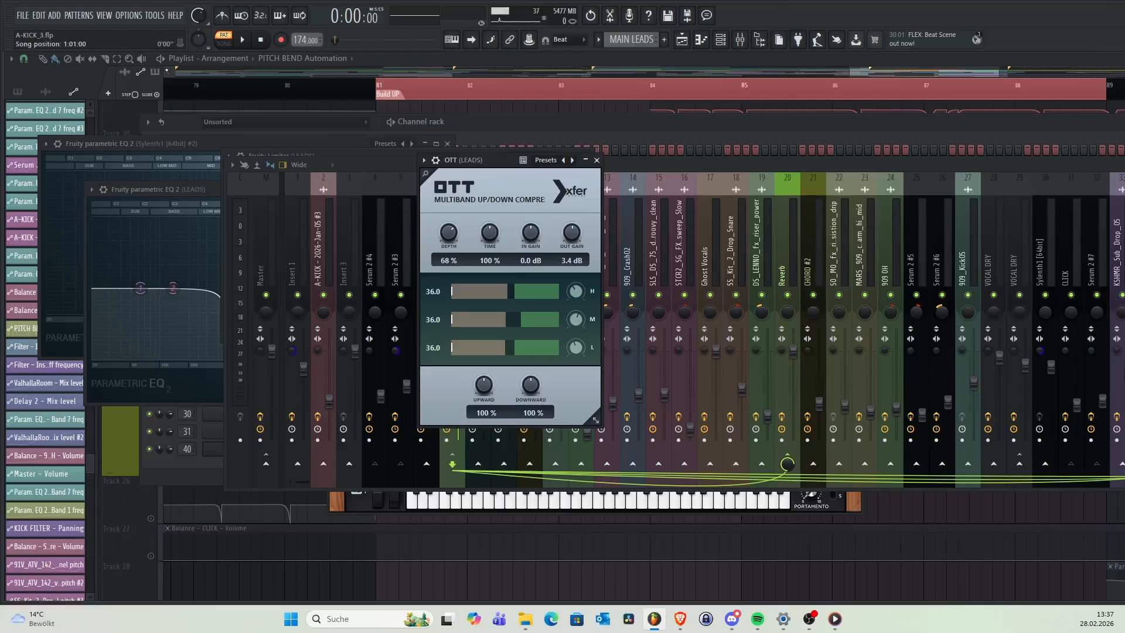
- Bring the mixer in front of the OTT window and audition the MAIN LEADS pattern twice, stopping playback each time
left_click_drag(503, 165, 499, 152)
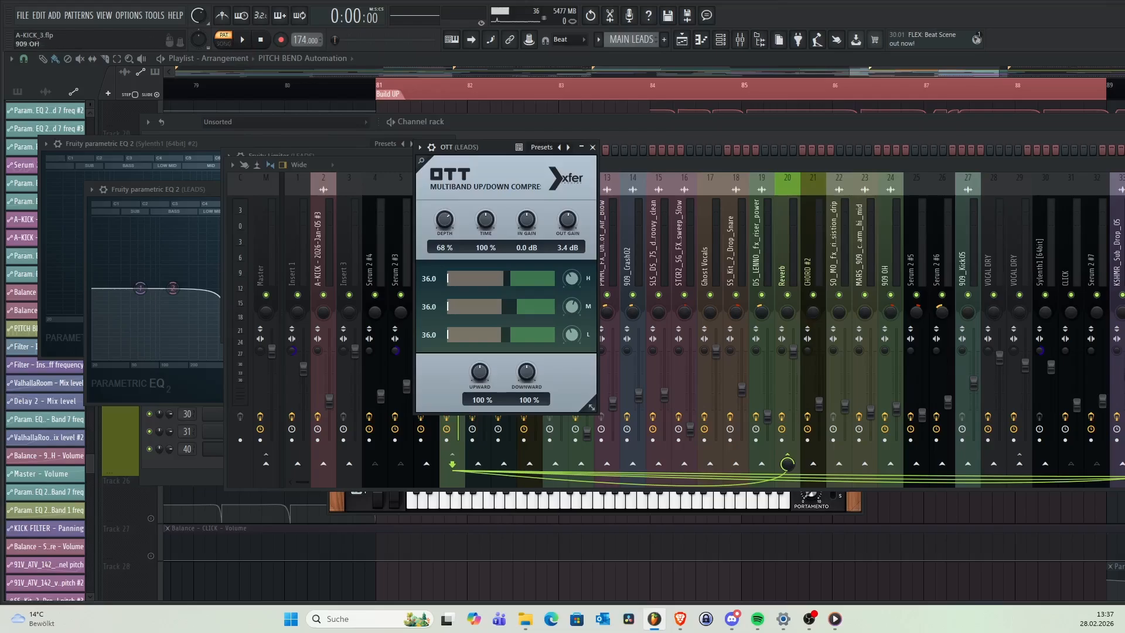
left_click(357, 165)
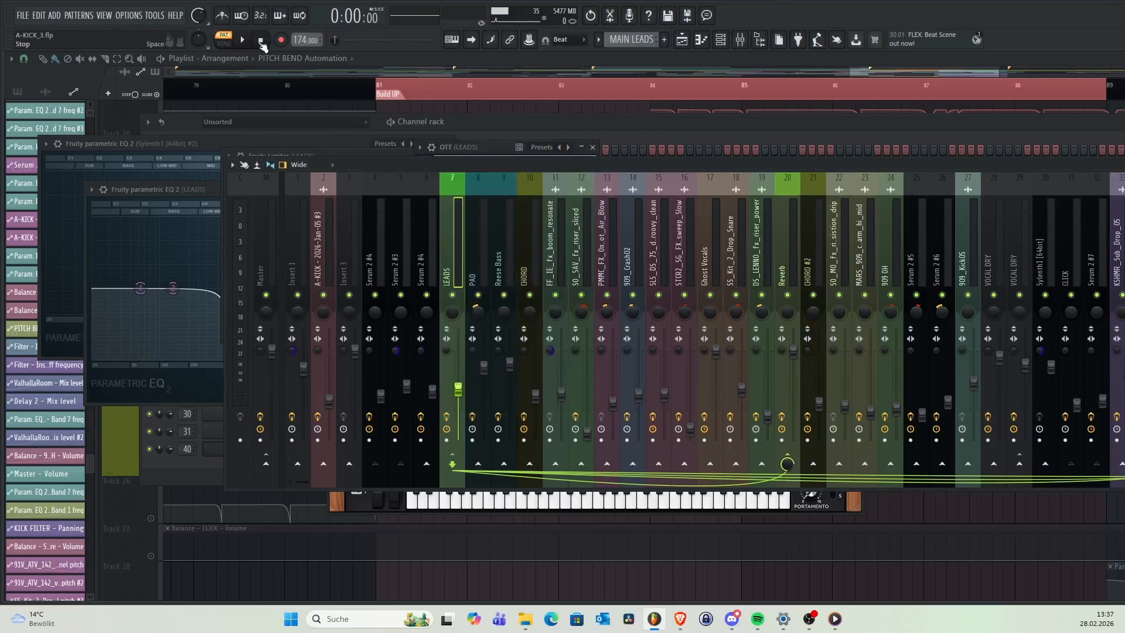
left_click(243, 40)
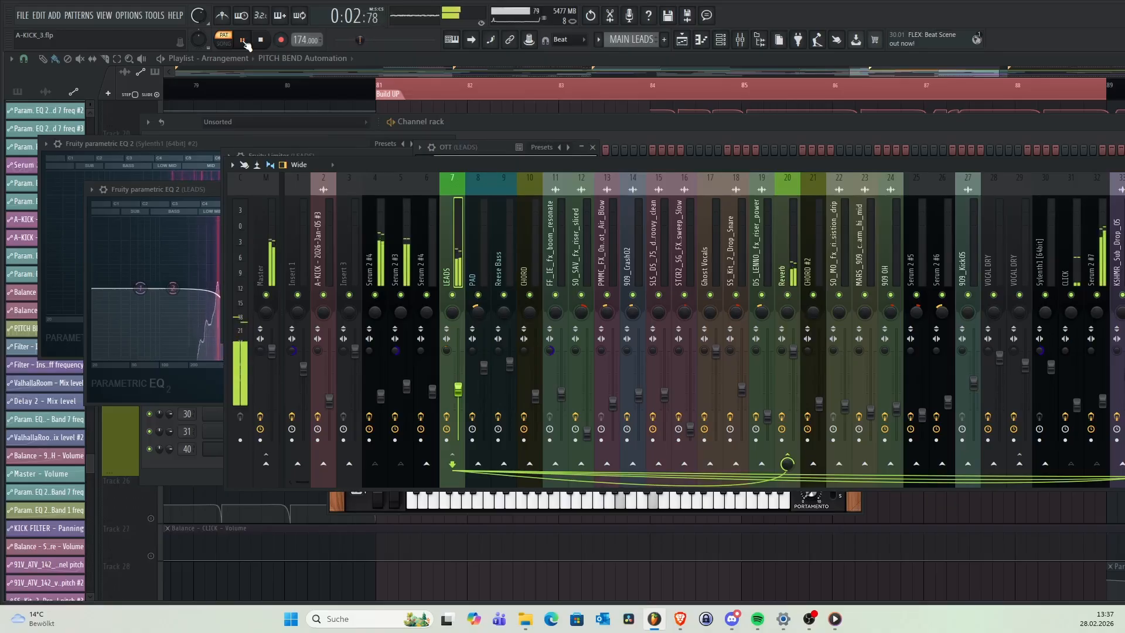
left_click(244, 42)
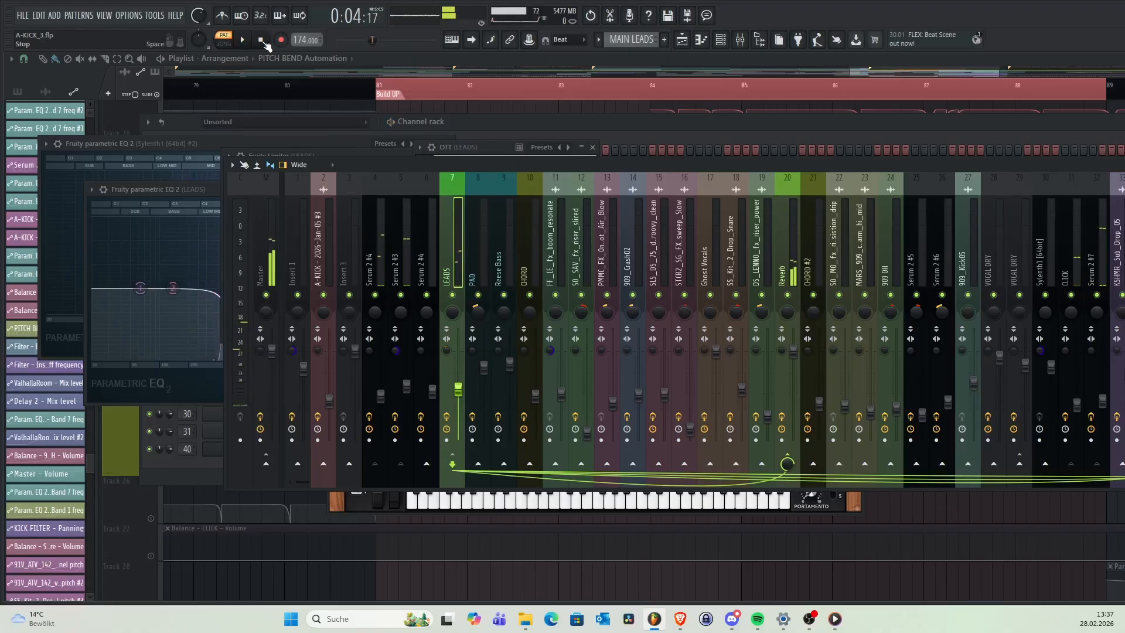
left_click(261, 40)
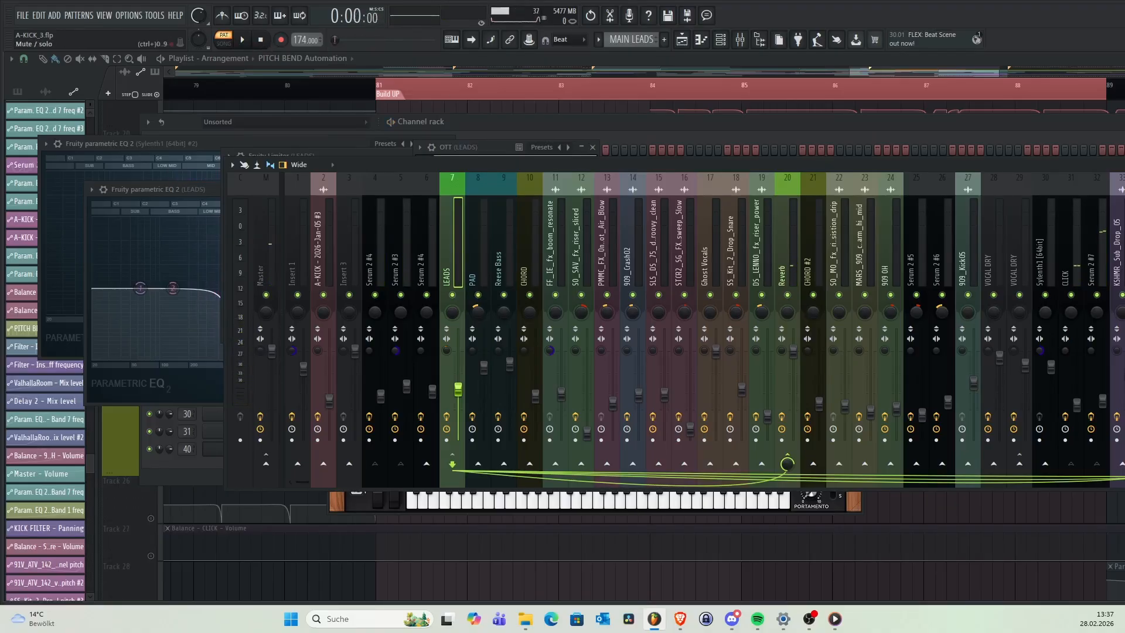
left_click(243, 40)
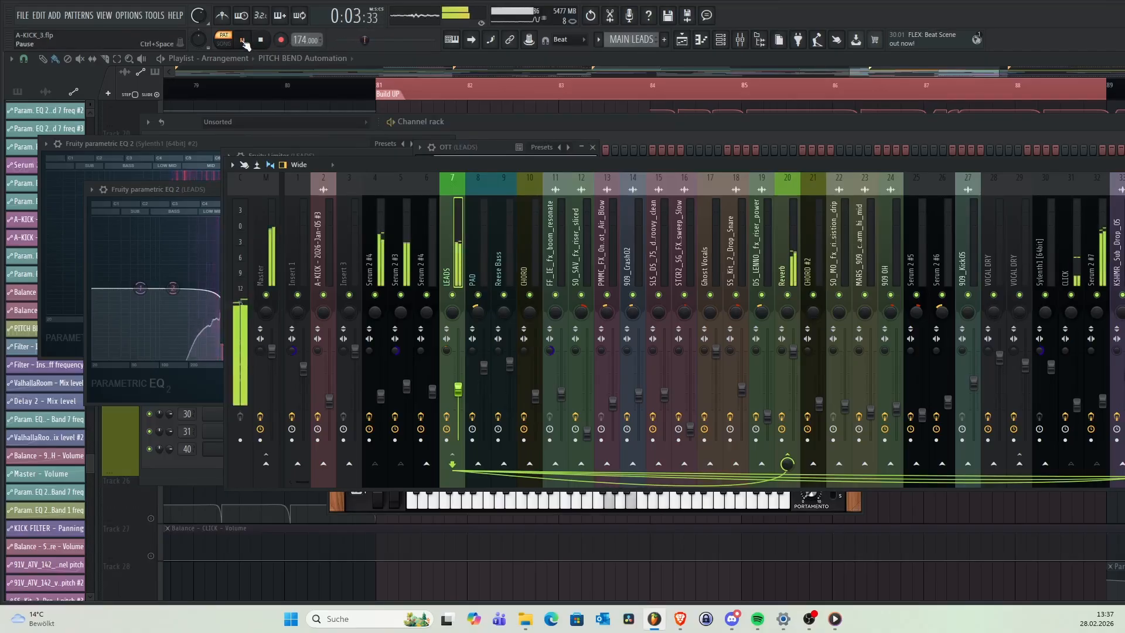
left_click(243, 41)
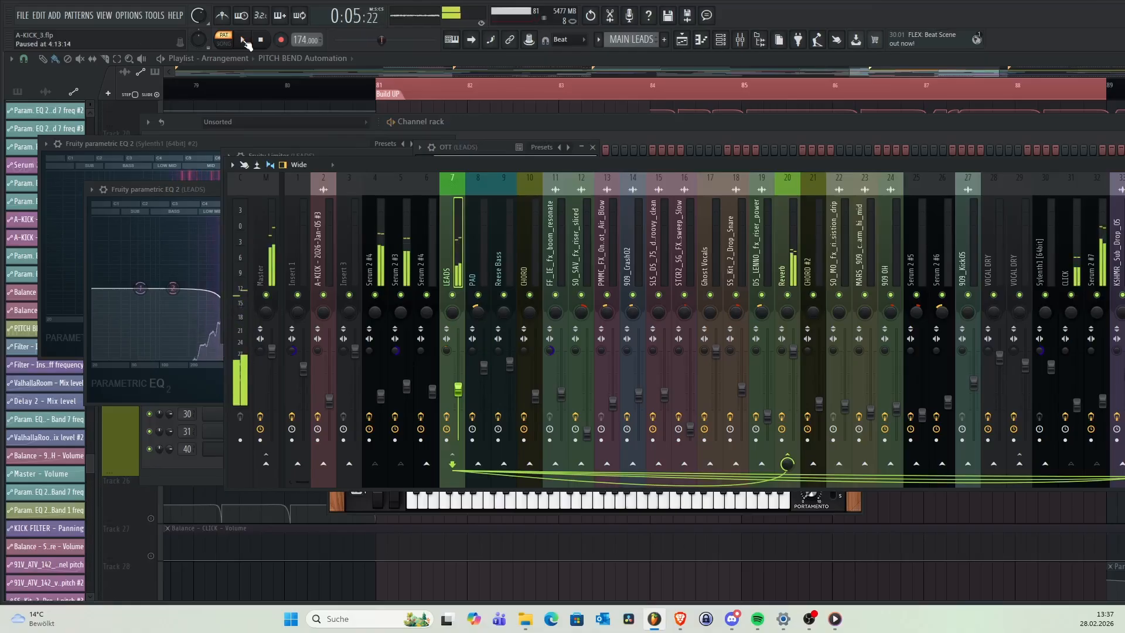
left_click(261, 42)
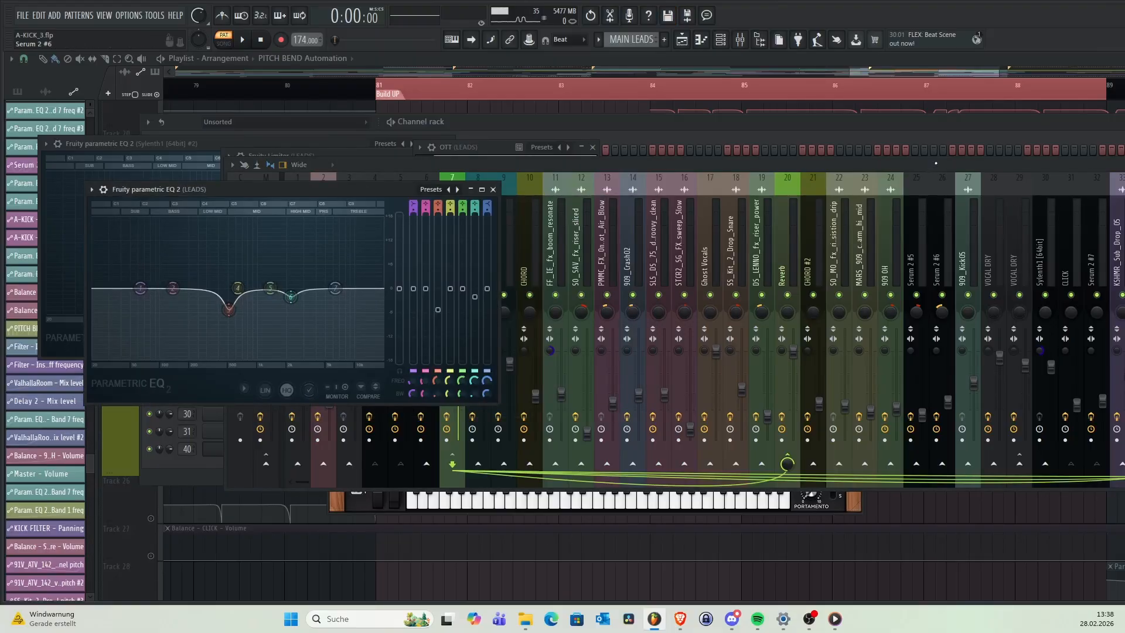
- Reposition the mixer and trace the LEADS bus's send routing to the Reverb and Delay tracks
left_click_drag(936, 164, 897, 180)
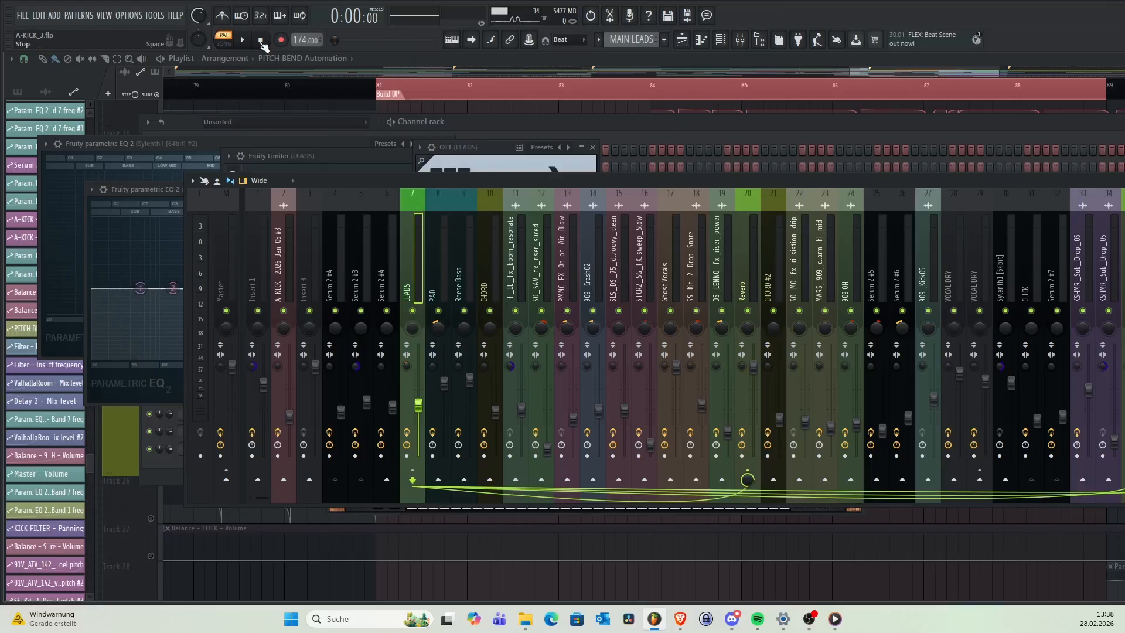
left_click(754, 359)
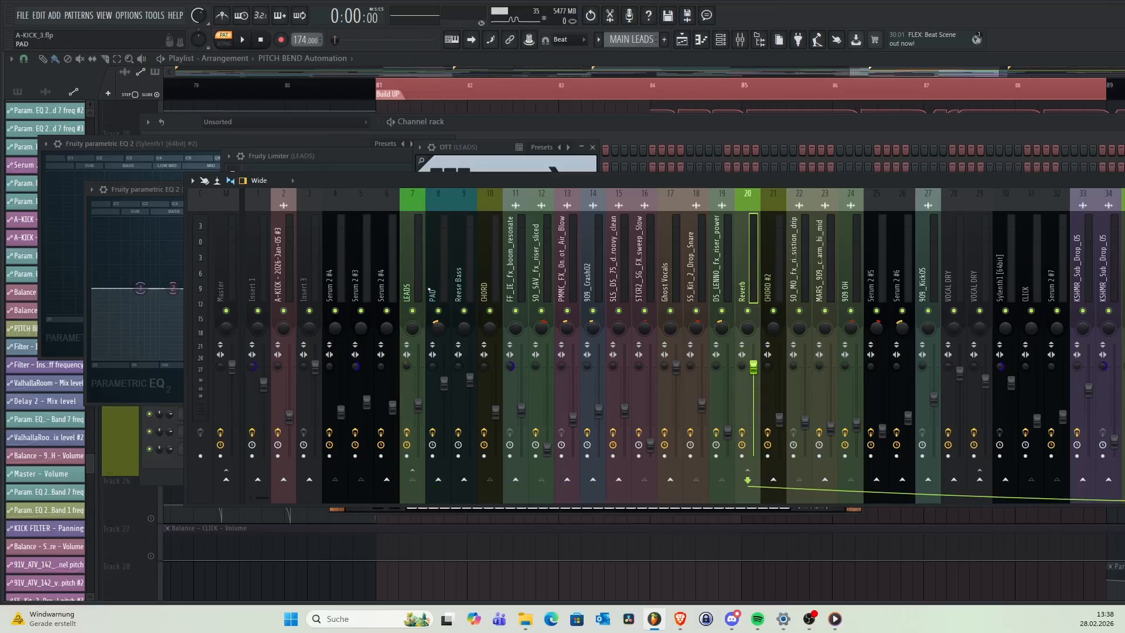
left_click(418, 275)
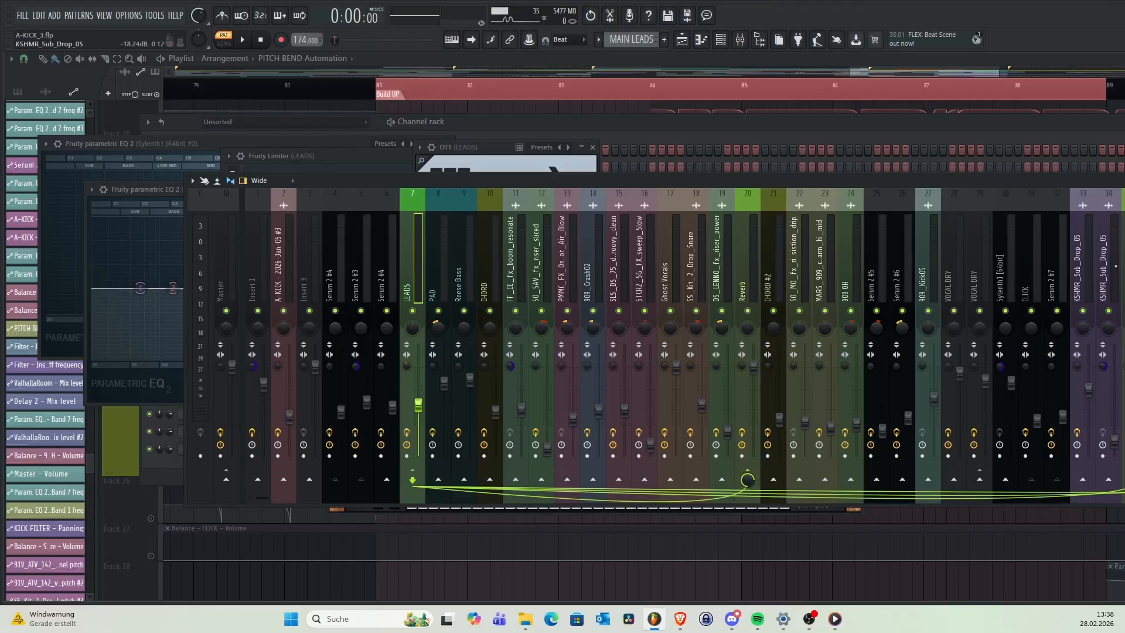
left_click_drag(1081, 181, 994, 188)
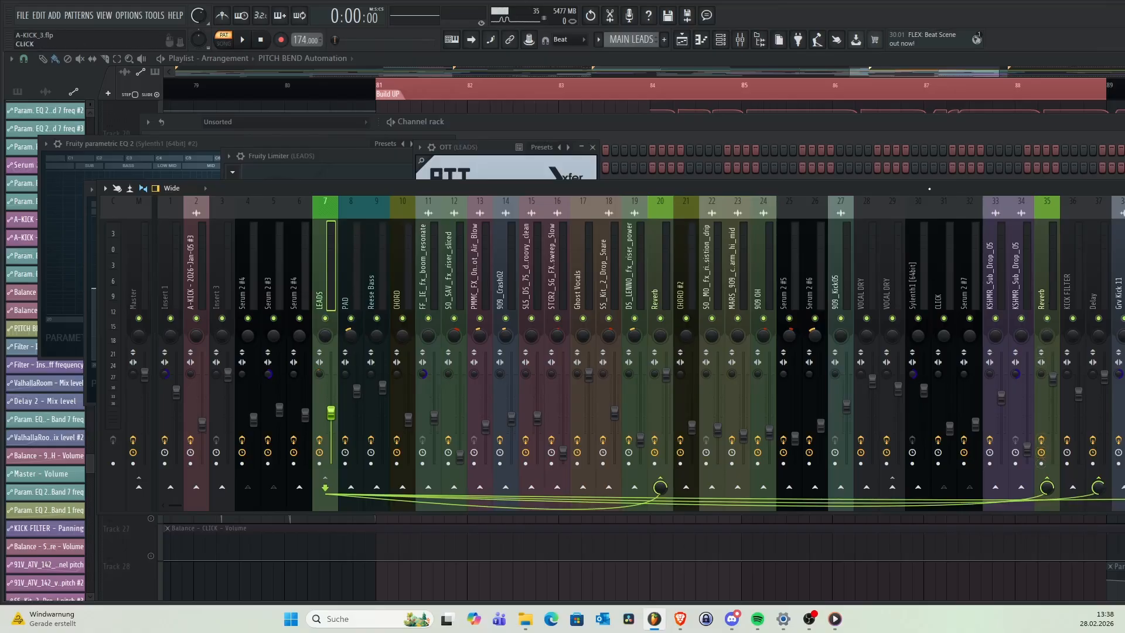
left_click_drag(924, 188, 912, 176)
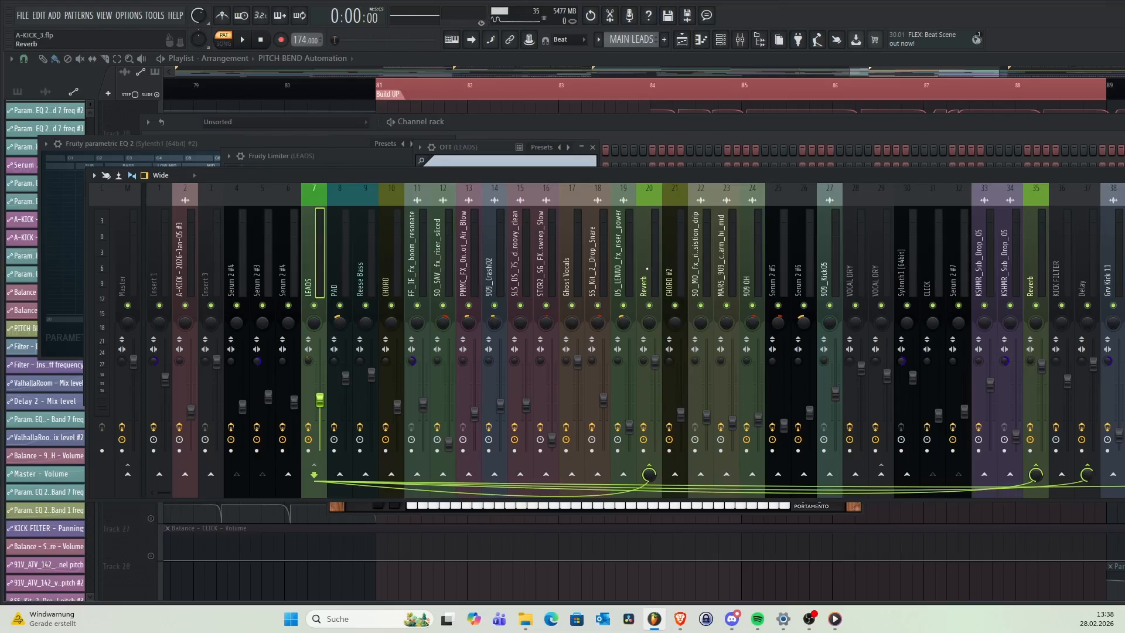
- Inspect the Fruity Limiter on Reverb send track 20, including its available sidechain sources, and close the effect
left_click(652, 272)
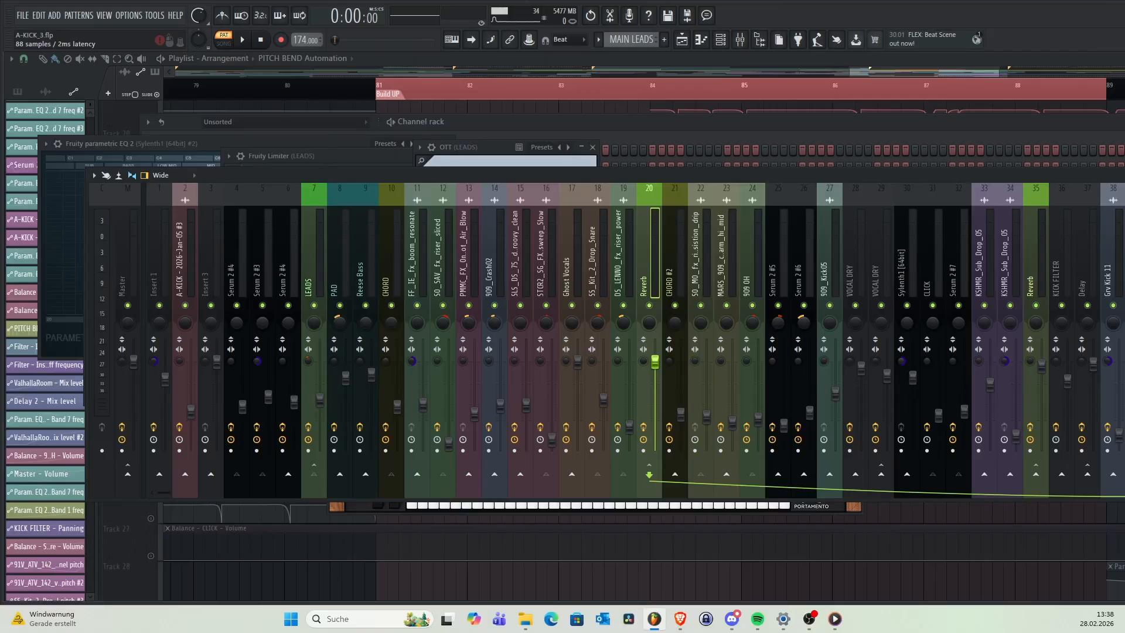
left_click(1124, 268)
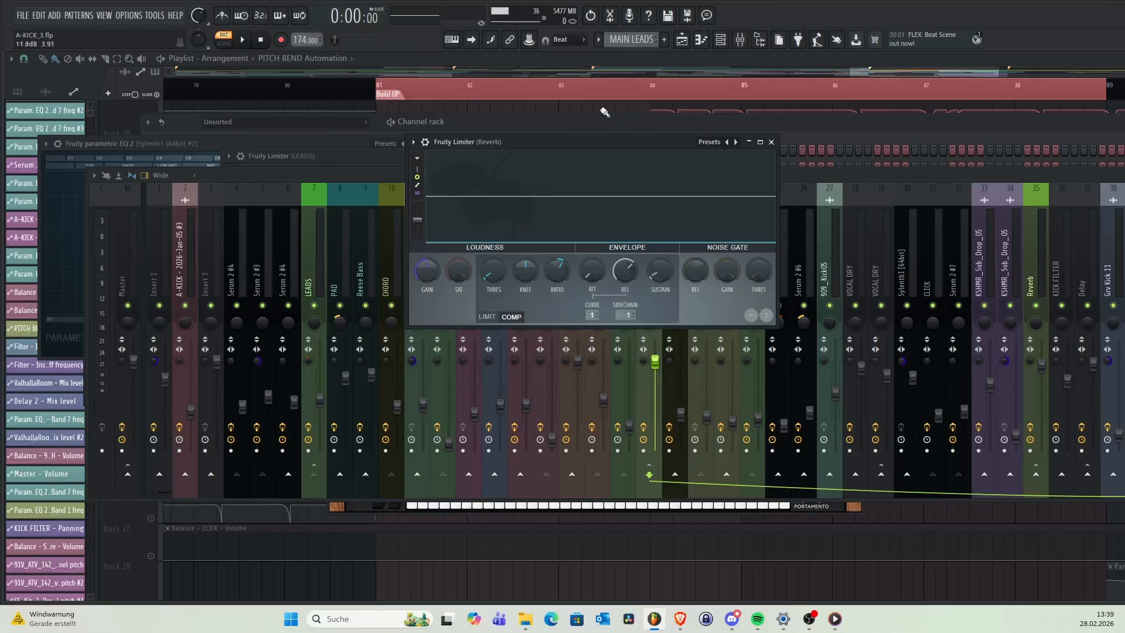
left_click_drag(576, 157, 490, 163)
left_click(541, 321)
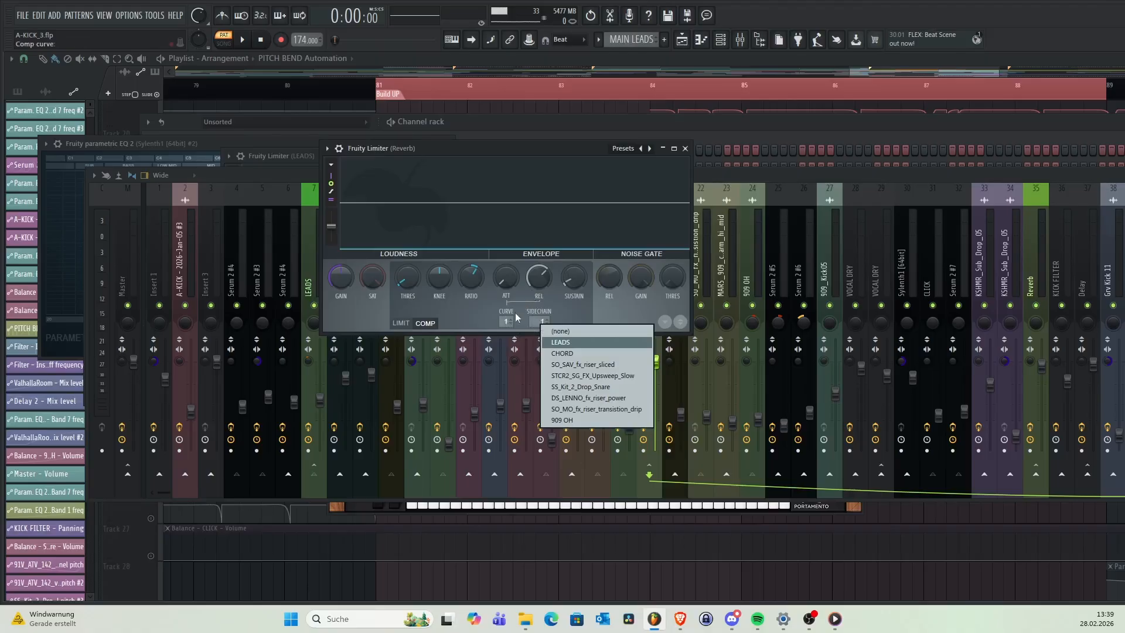
left_click(518, 319)
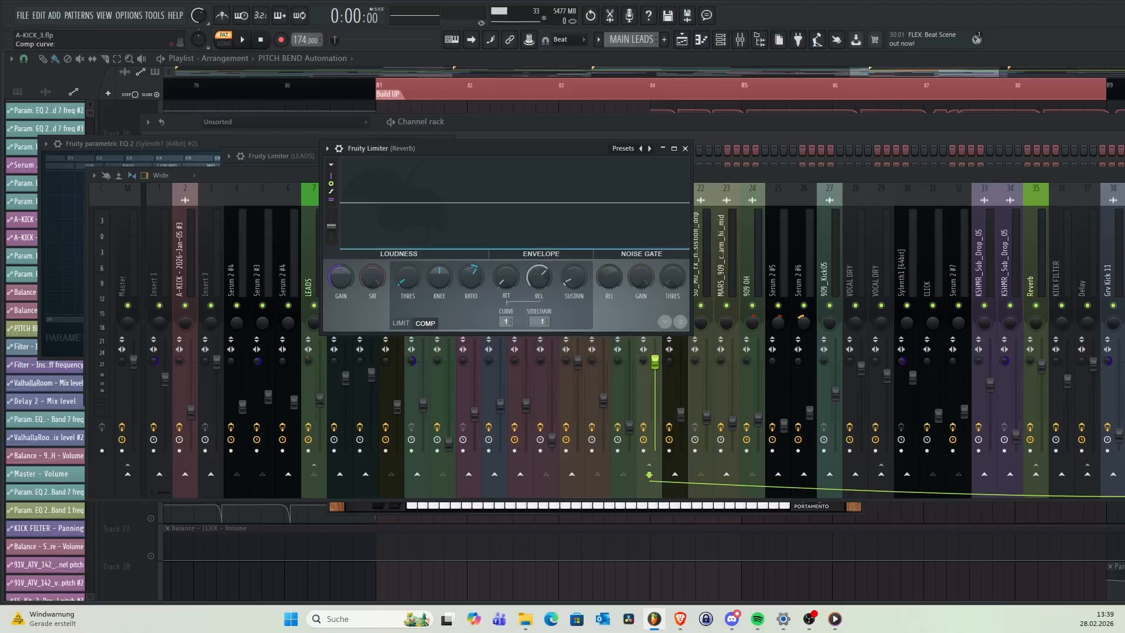
left_click(528, 317)
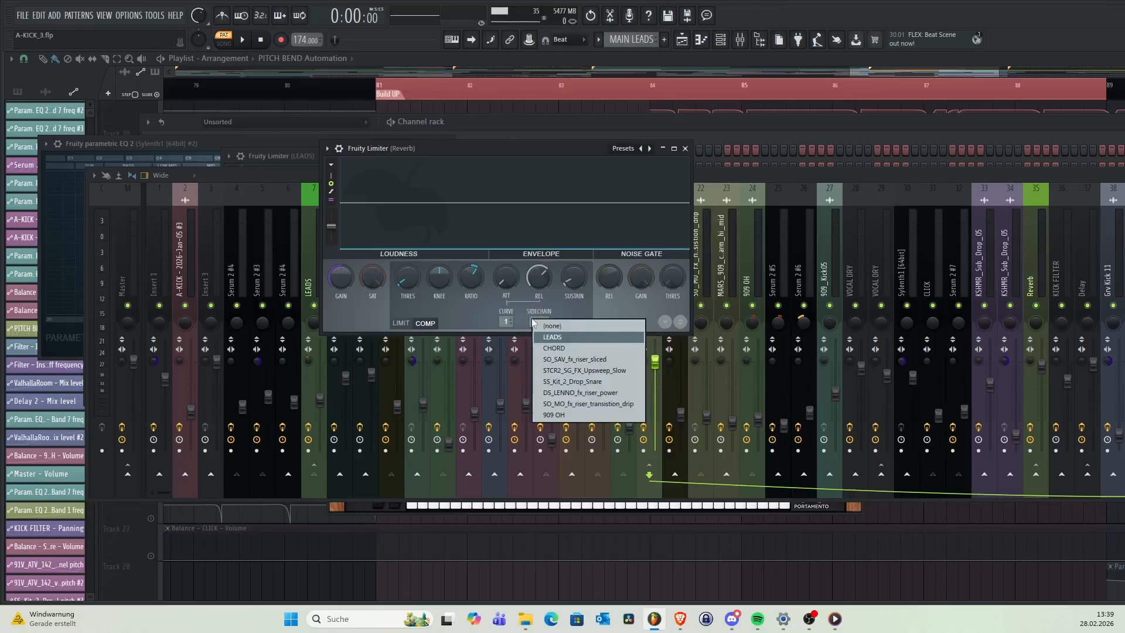
left_click(530, 327)
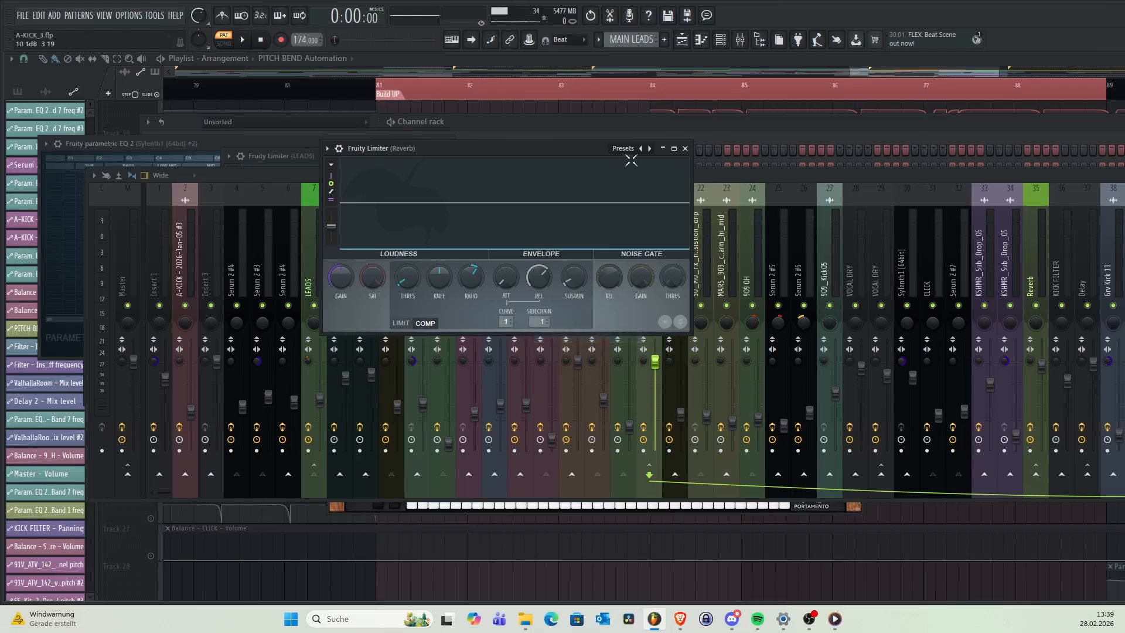
left_click(685, 148)
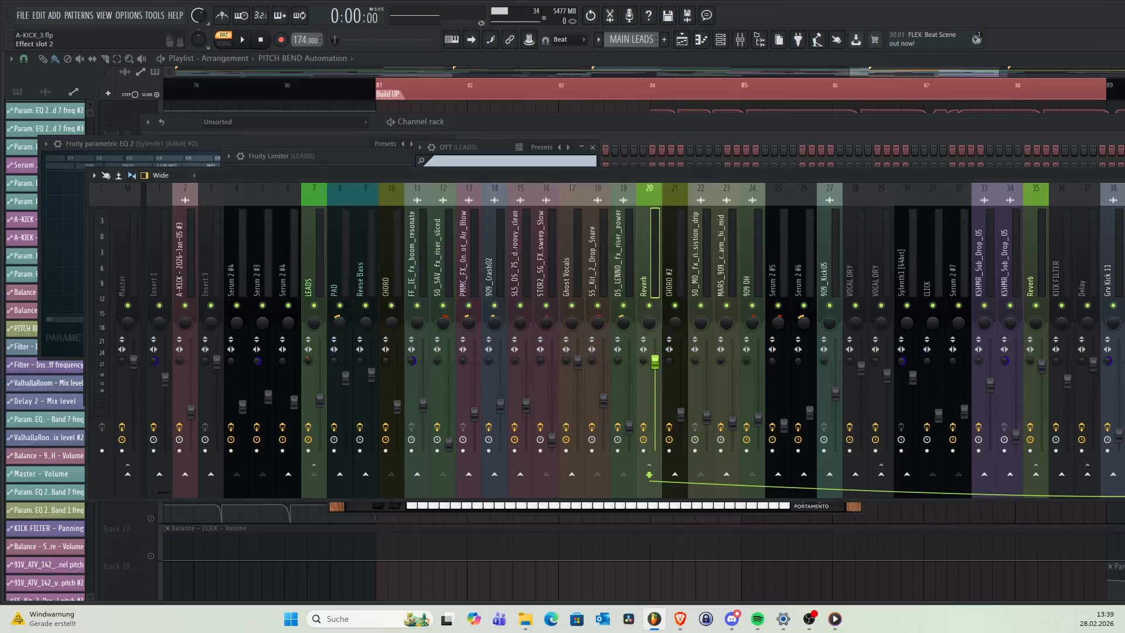
- Open ValhallaRoom on Reverb send track 20 and review its mix, predelay, decay and cut settings
left_click_drag(778, 177, 777, 157)
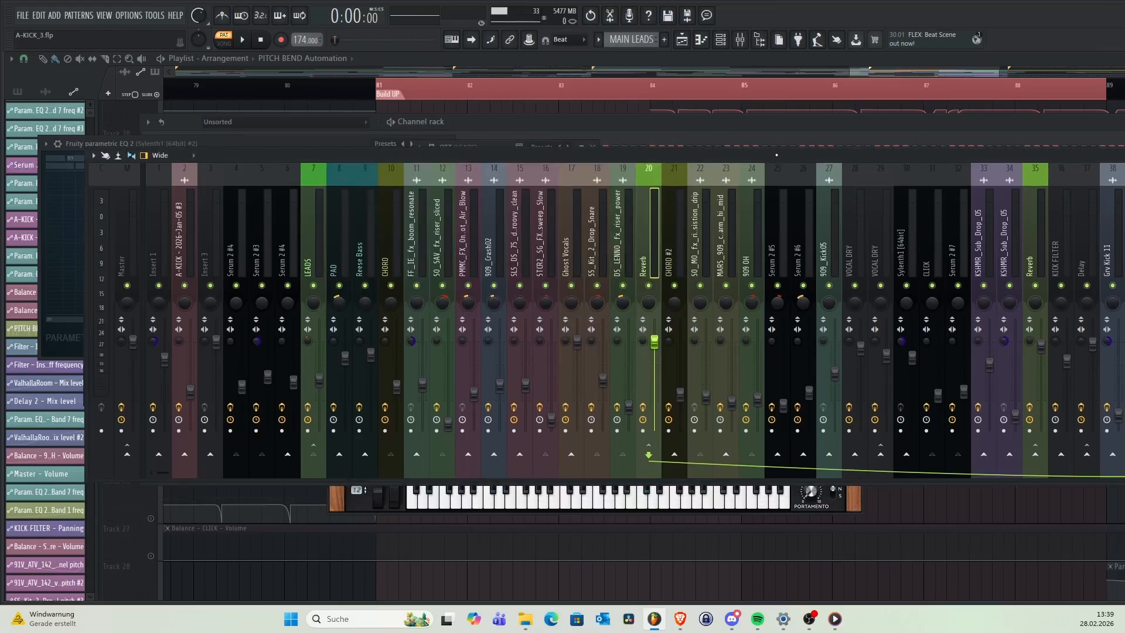
left_click(1124, 199)
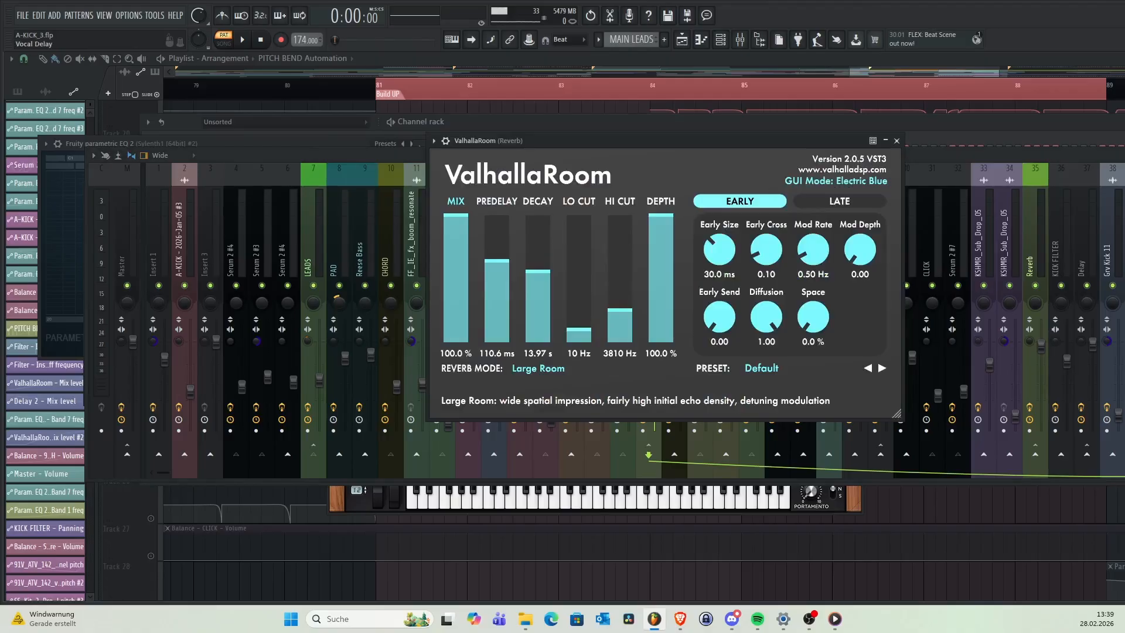
left_click_drag(669, 140, 564, 145)
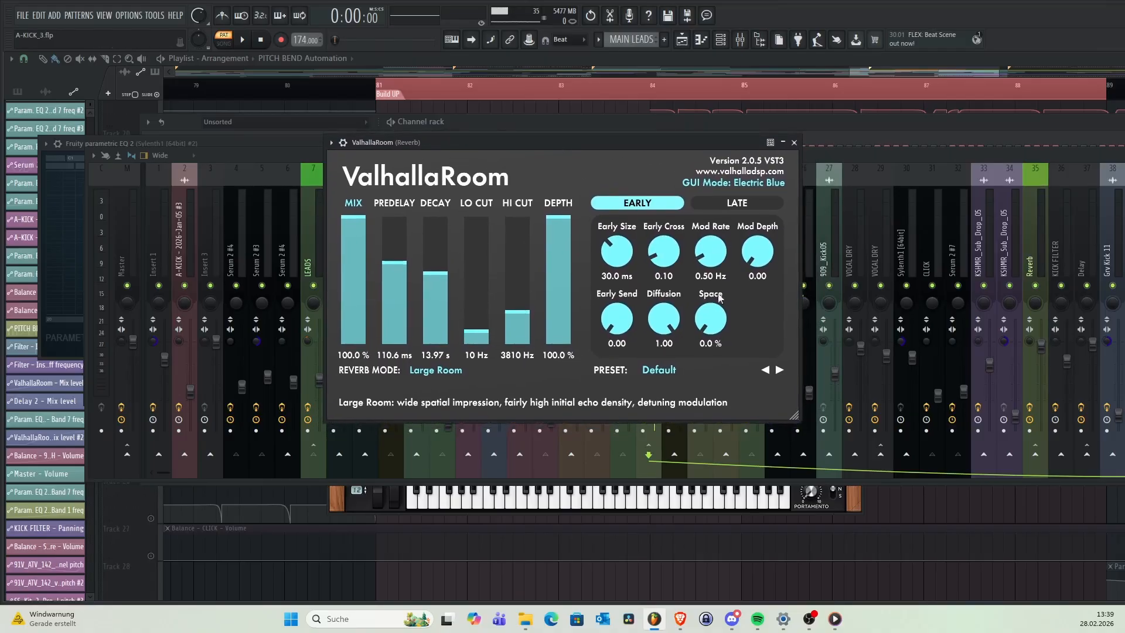
left_click_drag(557, 144, 552, 149)
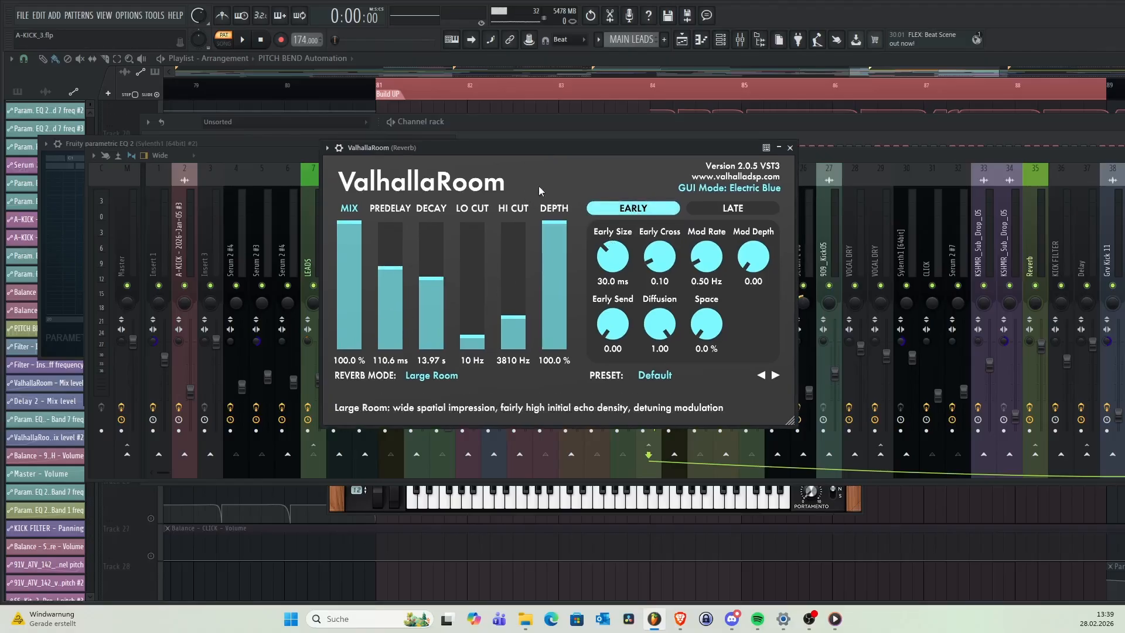
left_click_drag(532, 148, 541, 143)
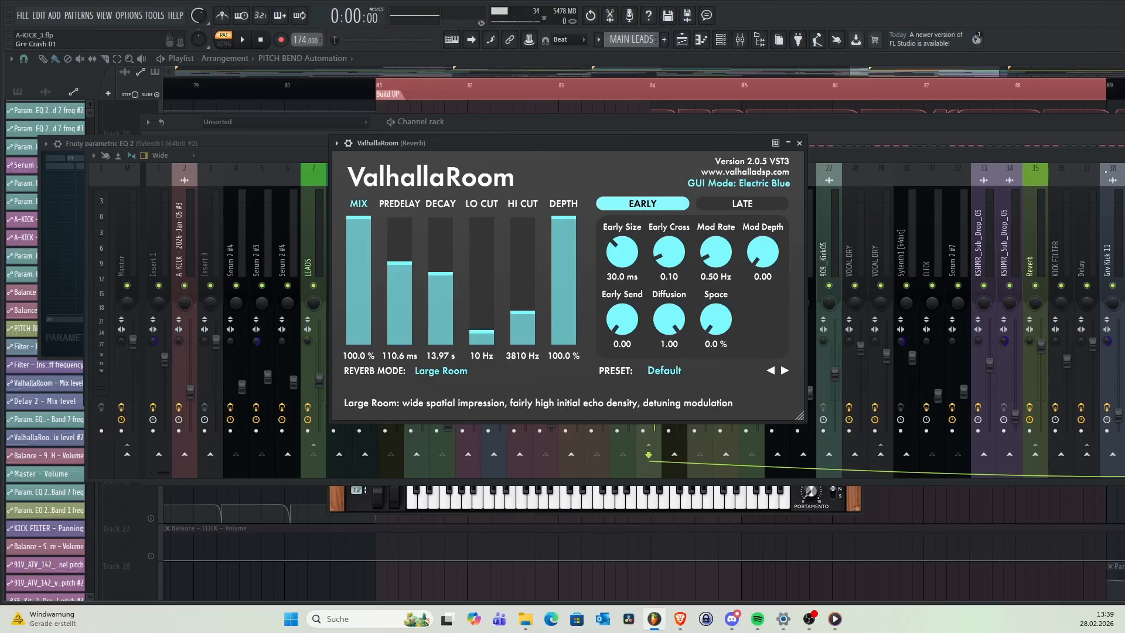
- Inspect the Fruity Compressor and the Fruity Limiter on Reverb send track 20
left_click(1124, 199)
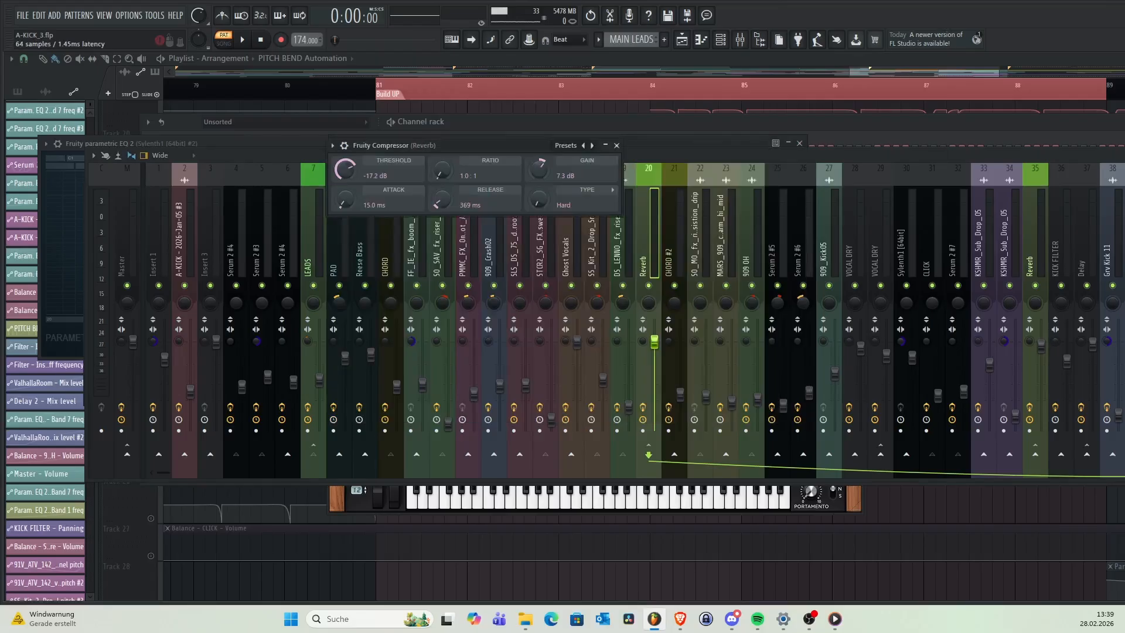
left_click_drag(485, 145, 479, 176)
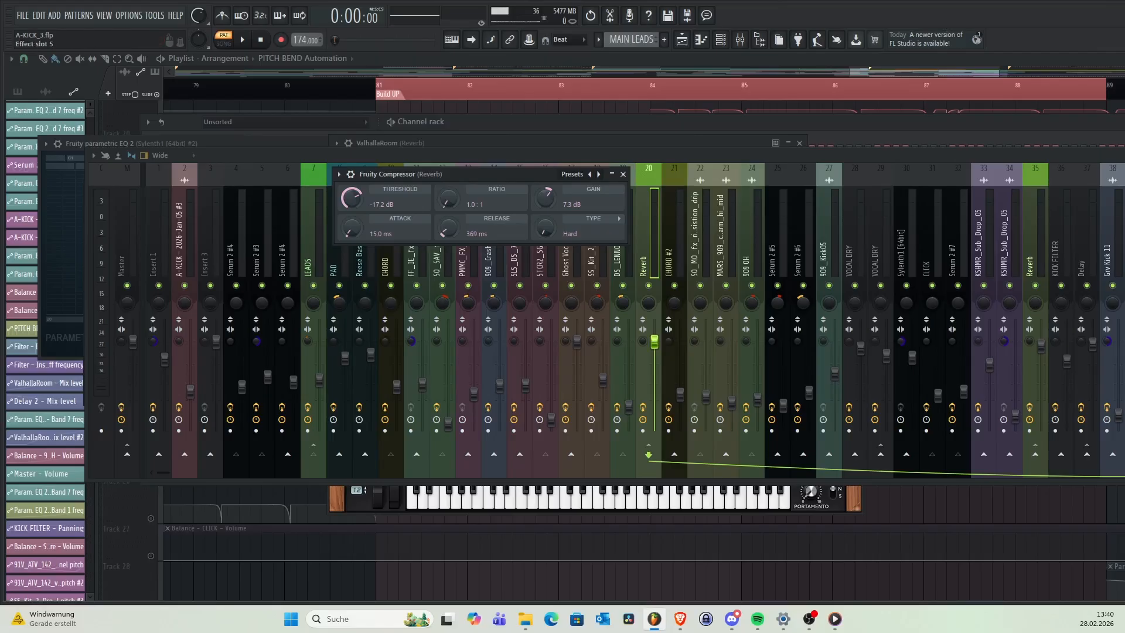
key("Escape")
left_click(1124, 246)
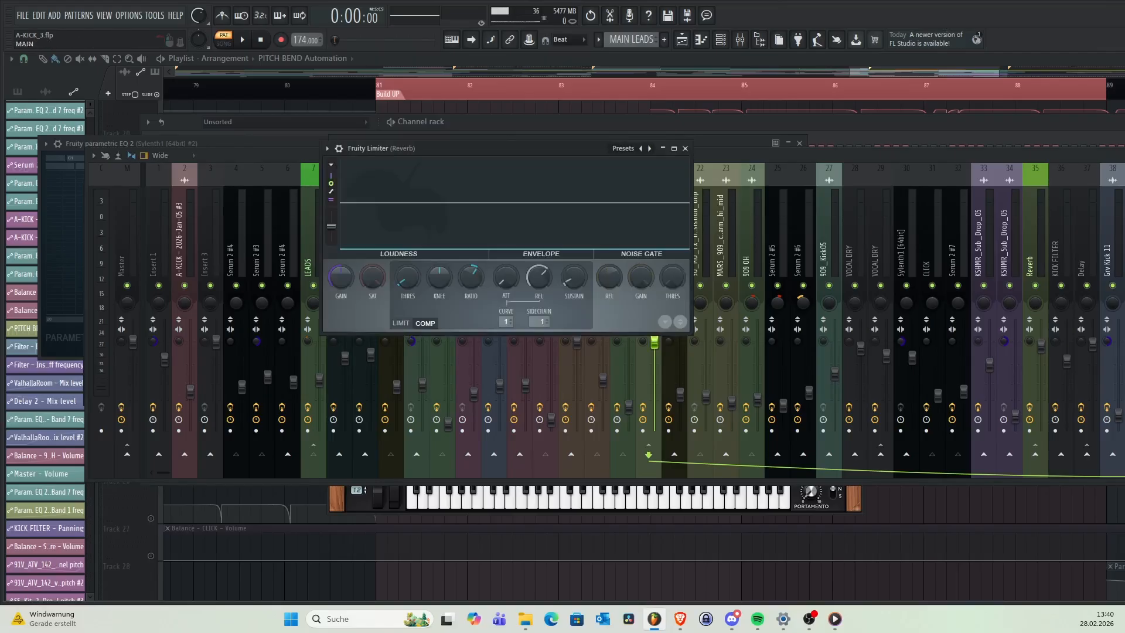
mouse_move(510, 150)
left_mouse_down()
mouse_move(500, 179)
mouse_move(527, 153)
mouse_move(519, 147)
left_mouse_up()
left_click(1124, 291)
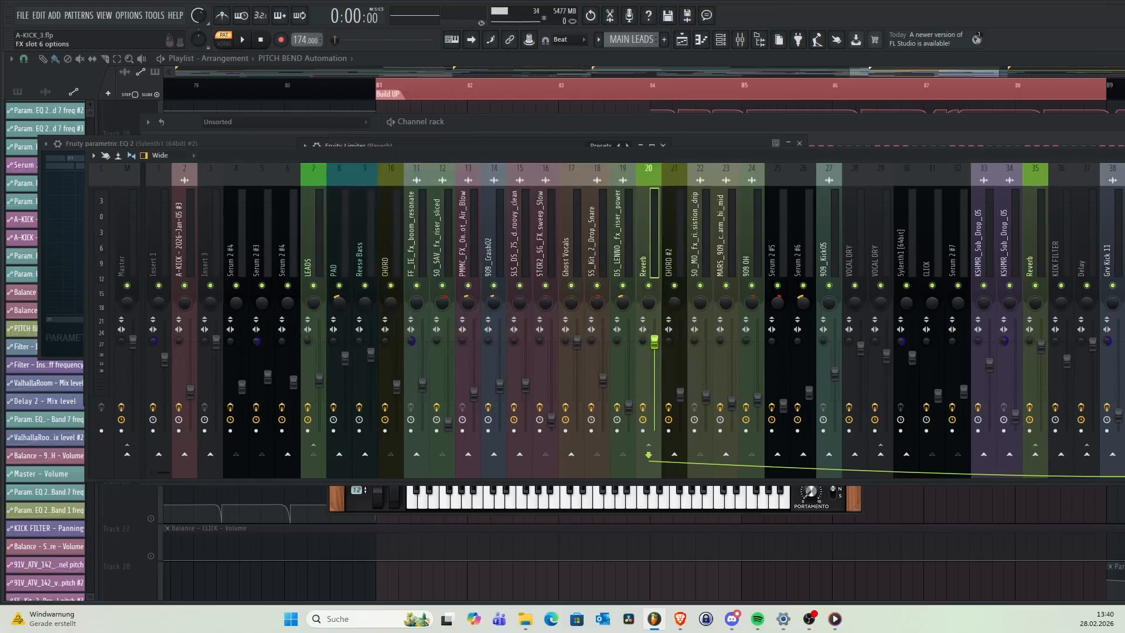
- Review the Fruity parametric EQ 2 curve on Reverb send track 20 and bring the mixer back into view
left_click(1124, 276)
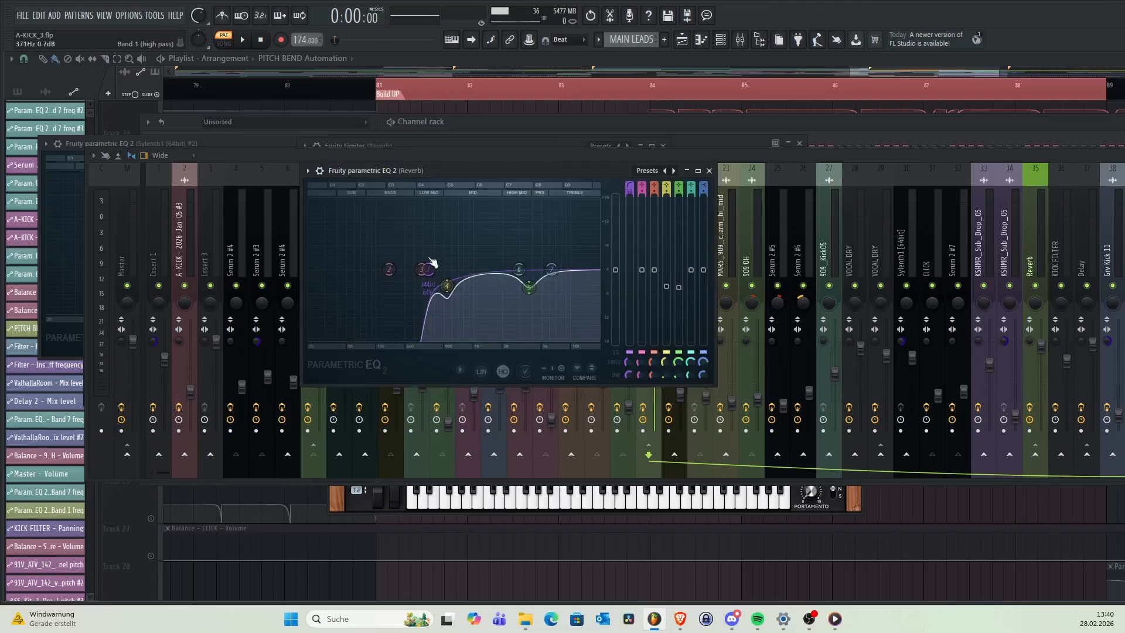
left_click_drag(445, 171, 424, 150)
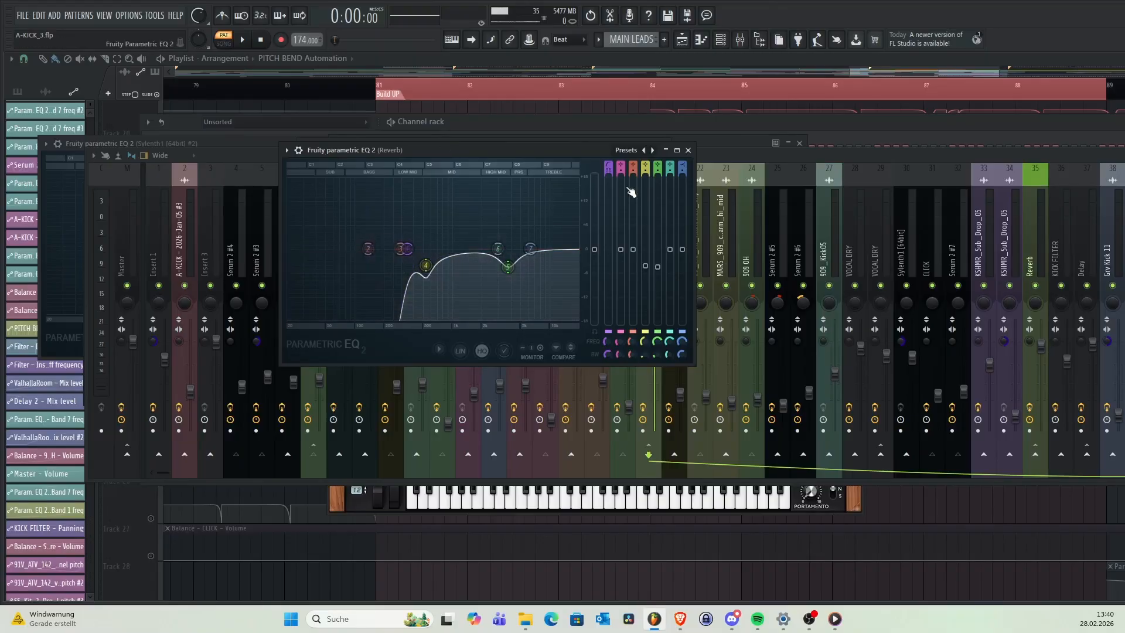
left_click_drag(470, 150, 459, 145)
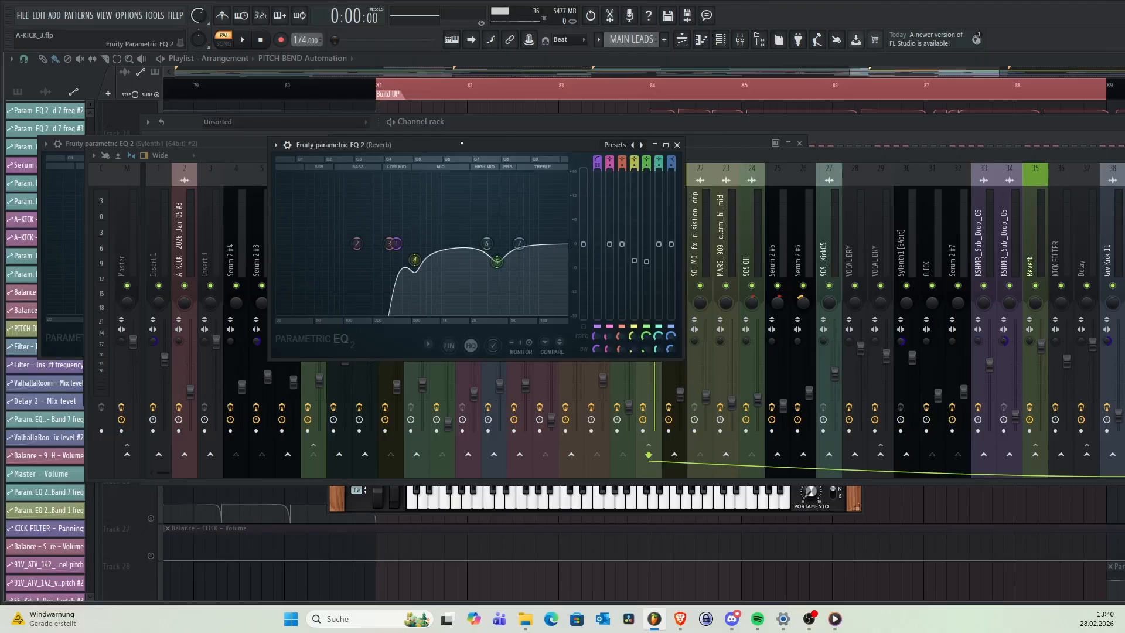
left_click_drag(467, 140, 493, 160)
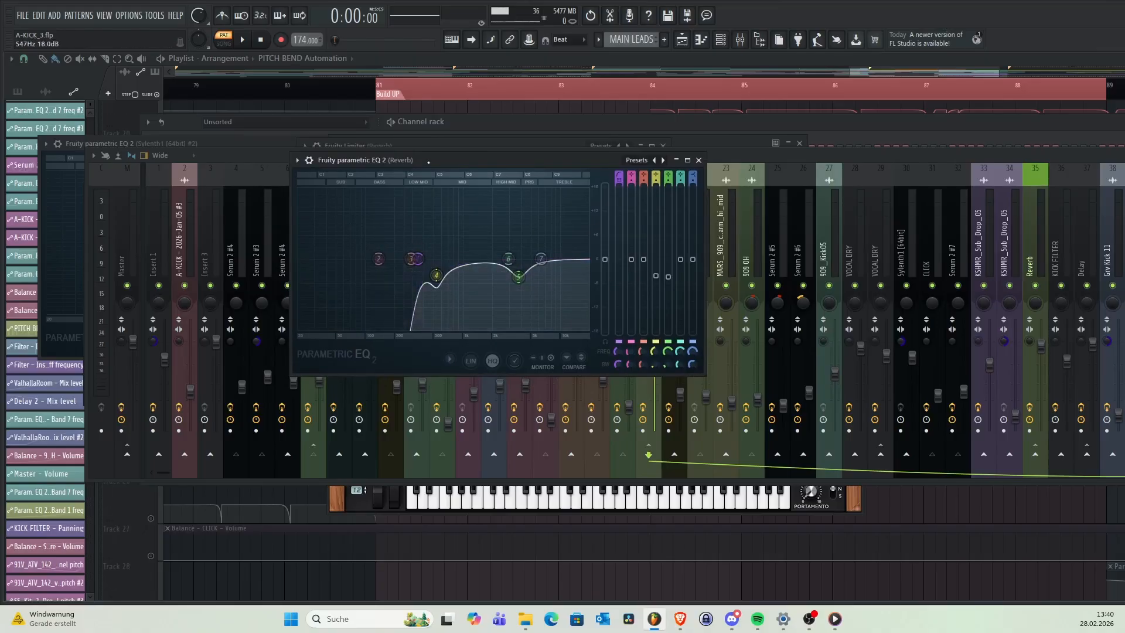
left_click_drag(504, 160, 509, 162)
left_click_drag(909, 152, 911, 138)
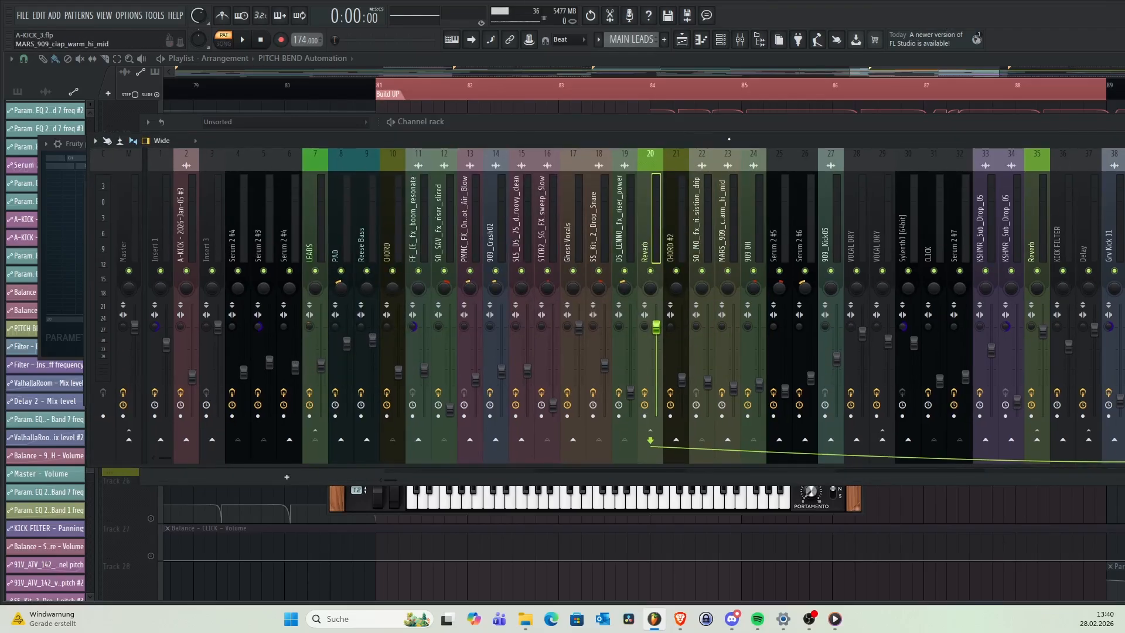
left_click_drag(729, 139, 686, 156)
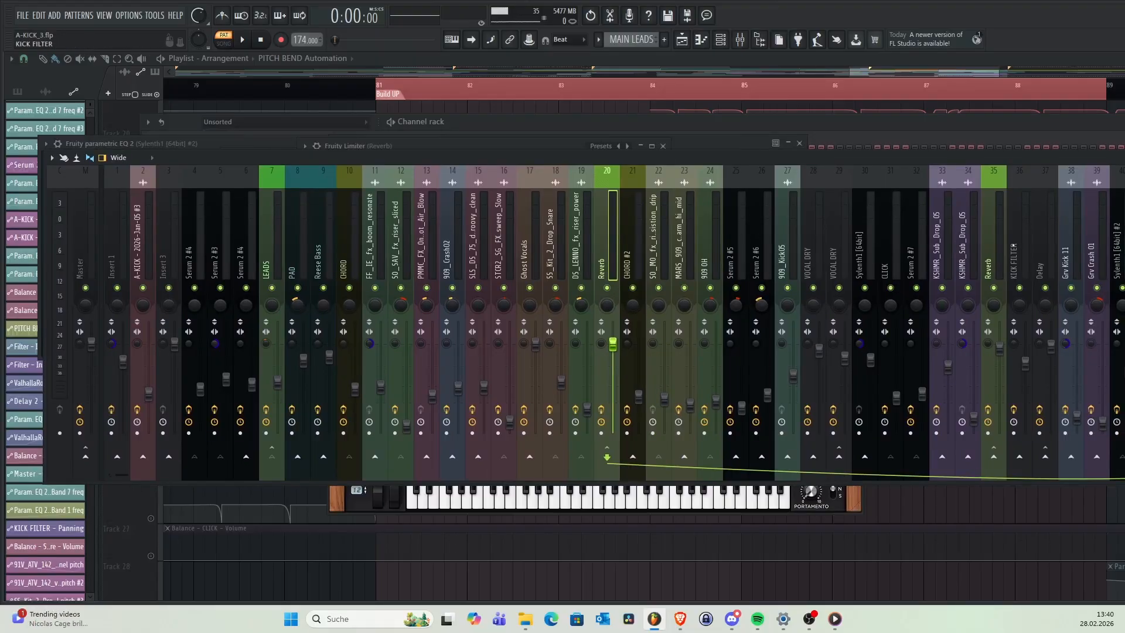
- Play the MAIN LEADS pattern with the reverb and delay sends active and watch the mixer levels
left_click_drag(790, 157, 796, 156)
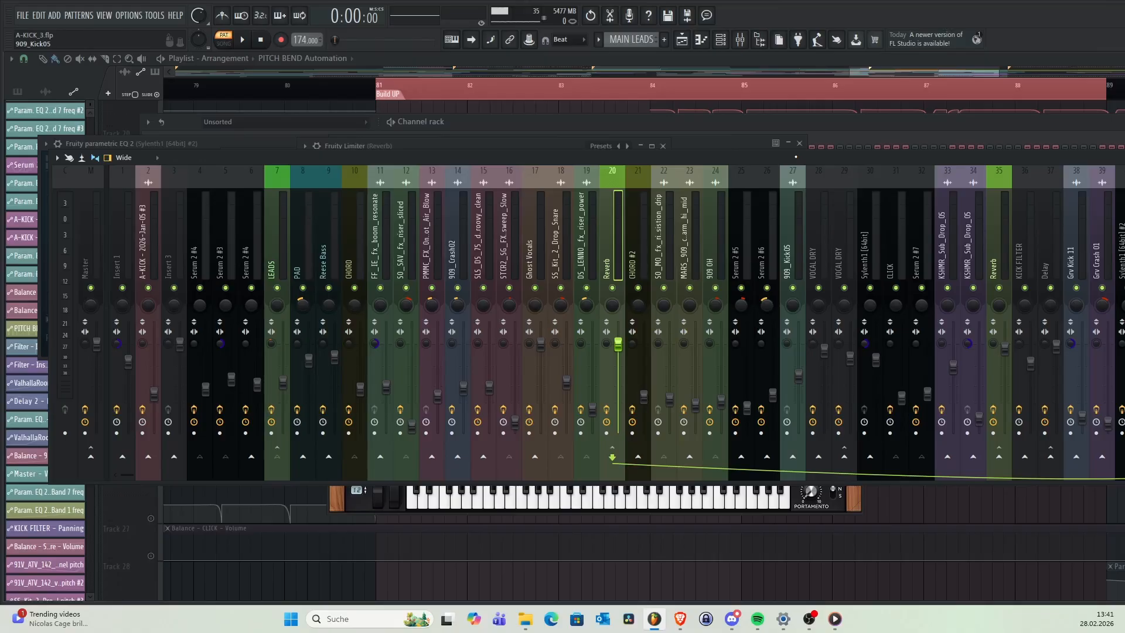
left_click_drag(725, 160, 739, 160)
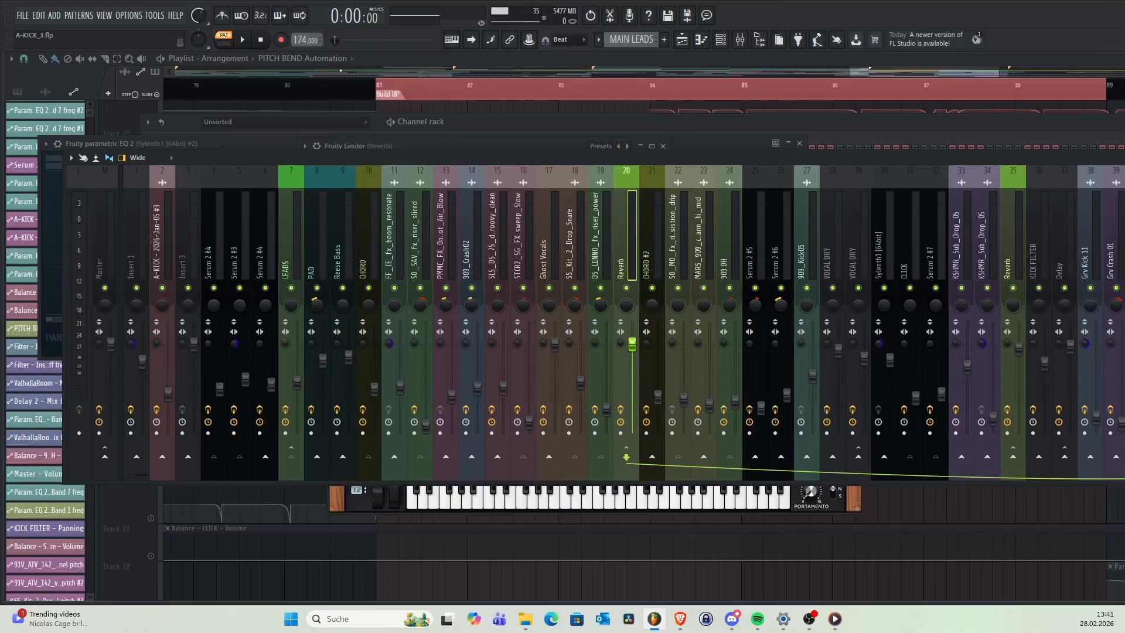
left_click(245, 41)
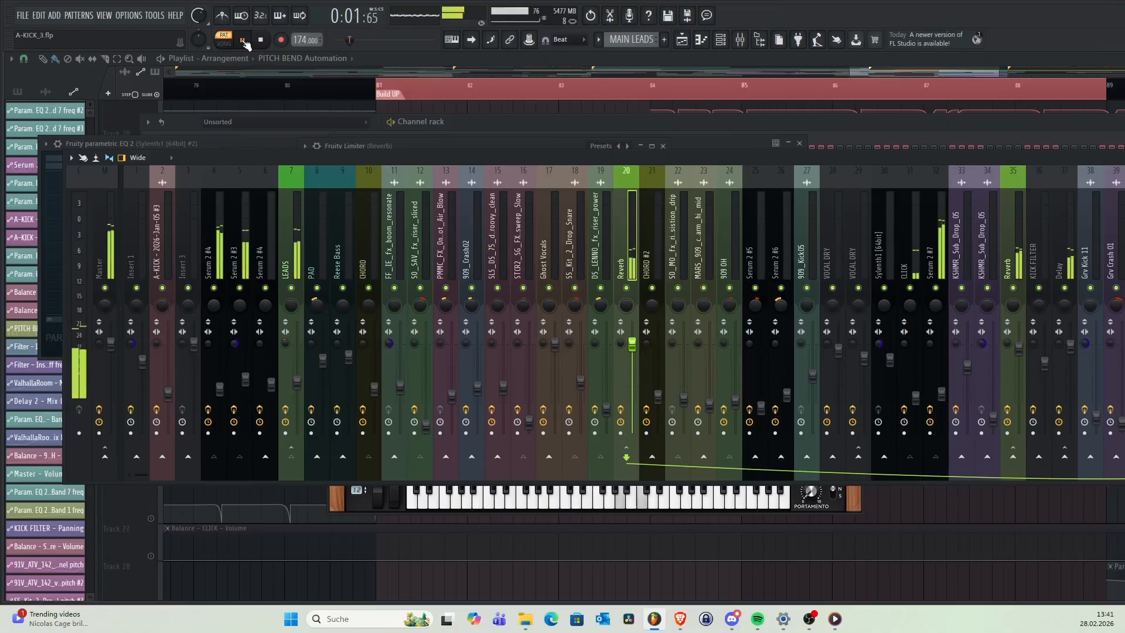
left_click(245, 43)
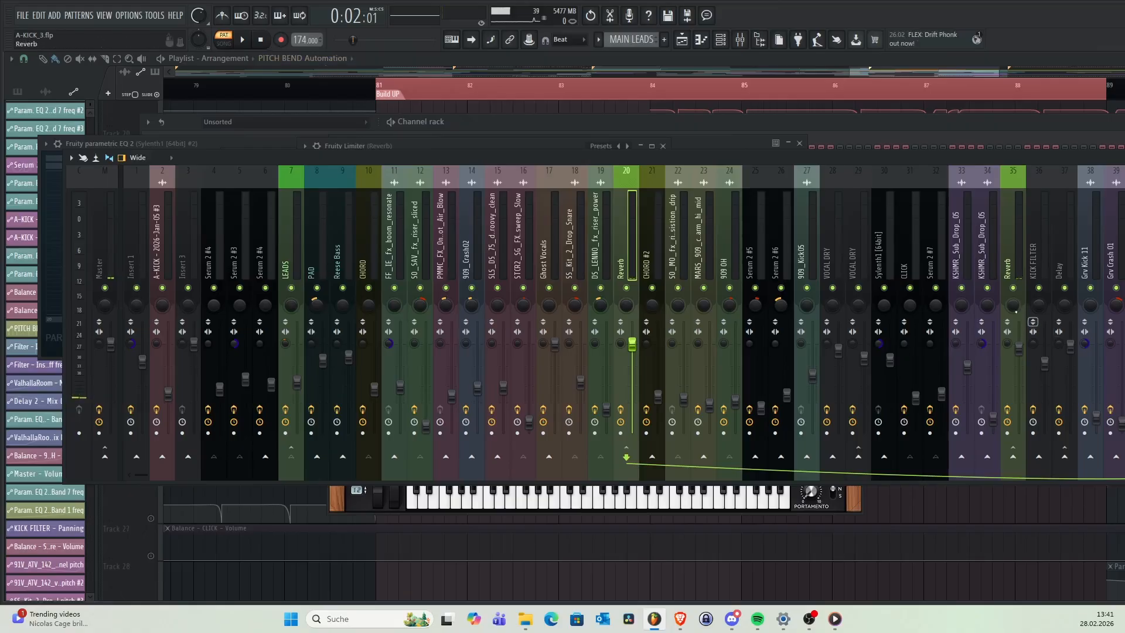
- Mute Reverb send track 35 and play the MAIN LEADS pattern from the start to hear the difference
left_click(1016, 289)
left_click(1016, 289)
left_click(1016, 289)
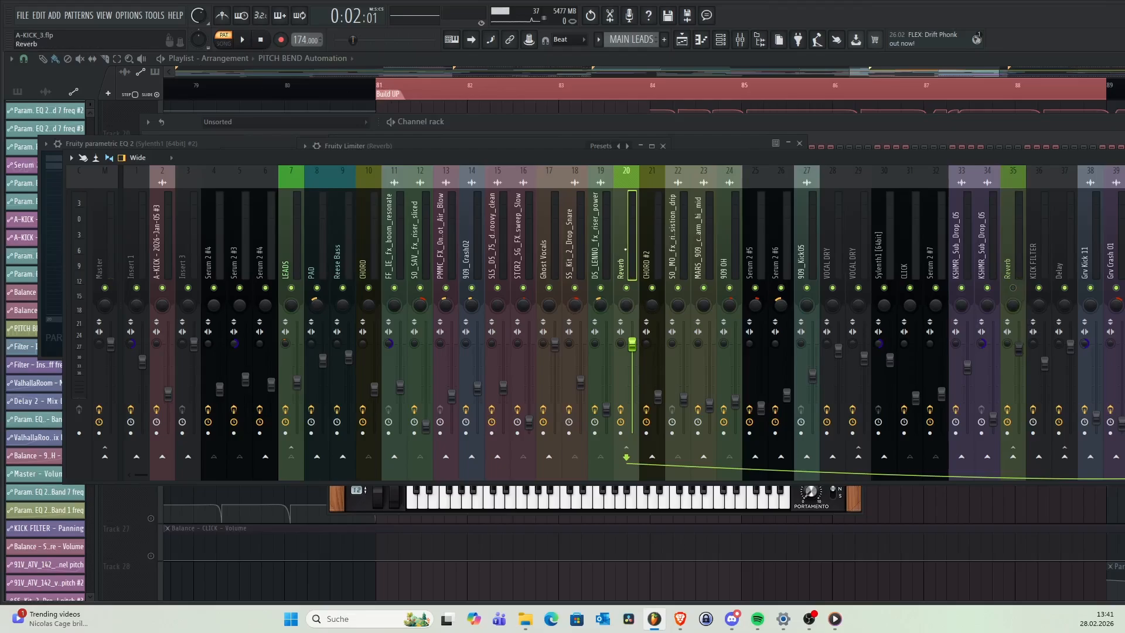
left_click(261, 40)
left_click(245, 41)
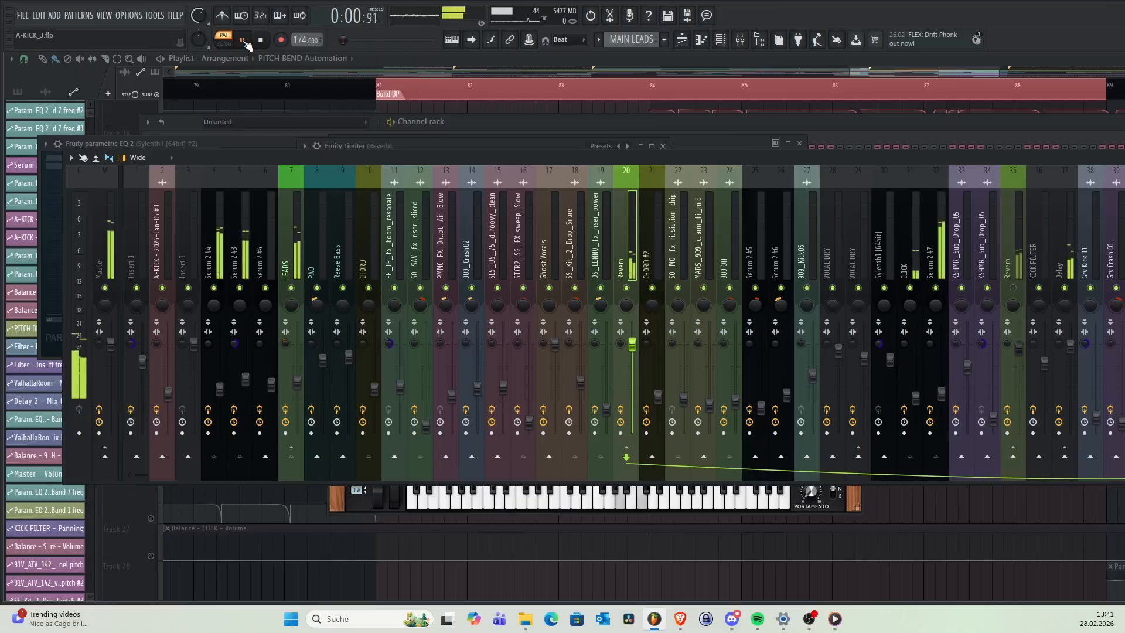
left_click(245, 41)
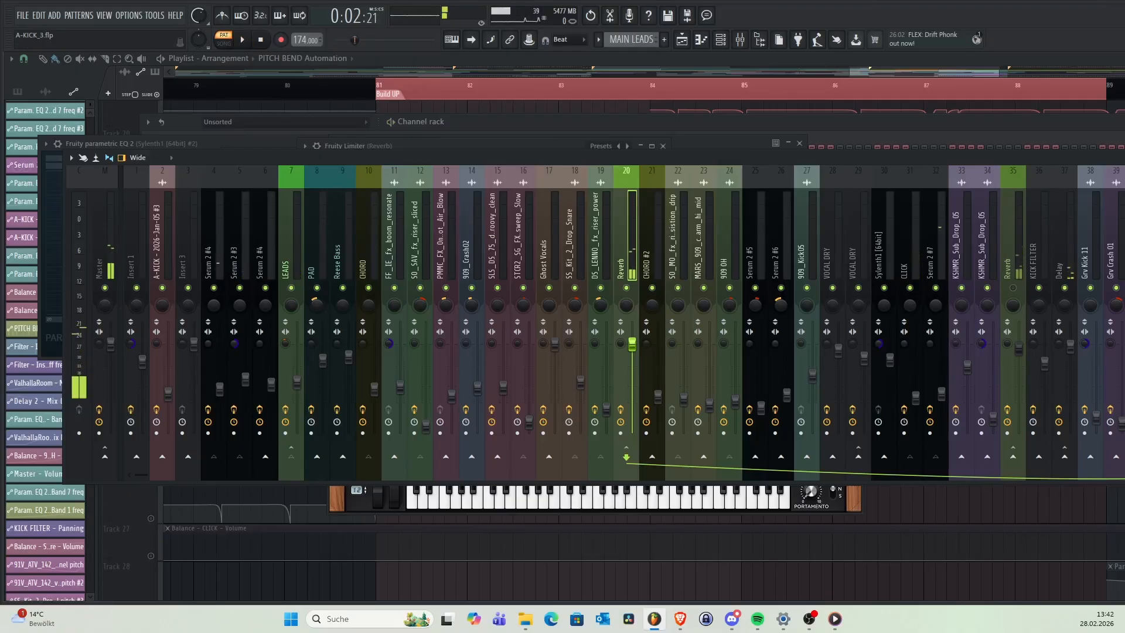
- Re-enable Reverb send track 35 and play the MAIN LEADS pattern from the start for comparison
left_click(261, 40)
left_click(1013, 288)
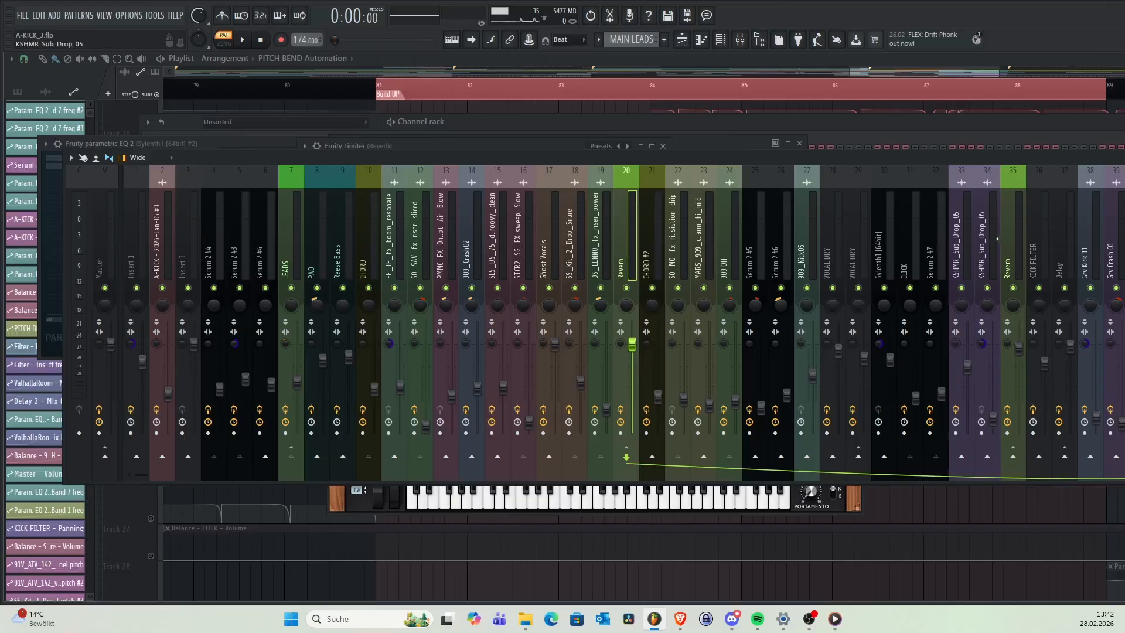
left_click(249, 44)
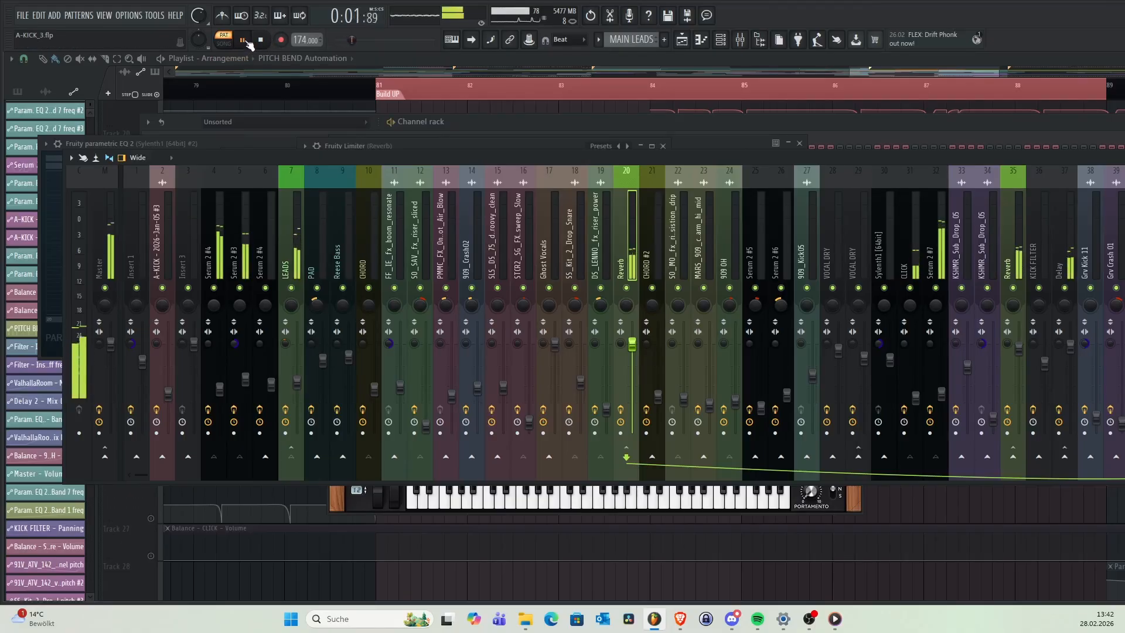
left_click(247, 42)
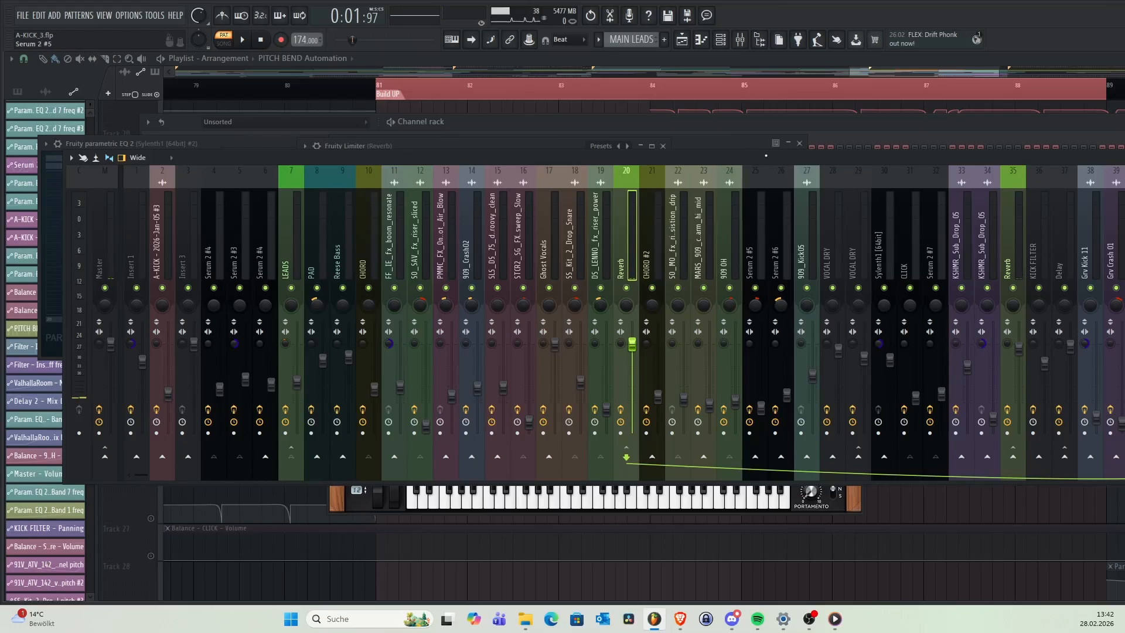
- Select Delay send track 37 and review Replika's delay mode, time, mix, feedback and filter settings
left_click_drag(766, 153, 766, 148)
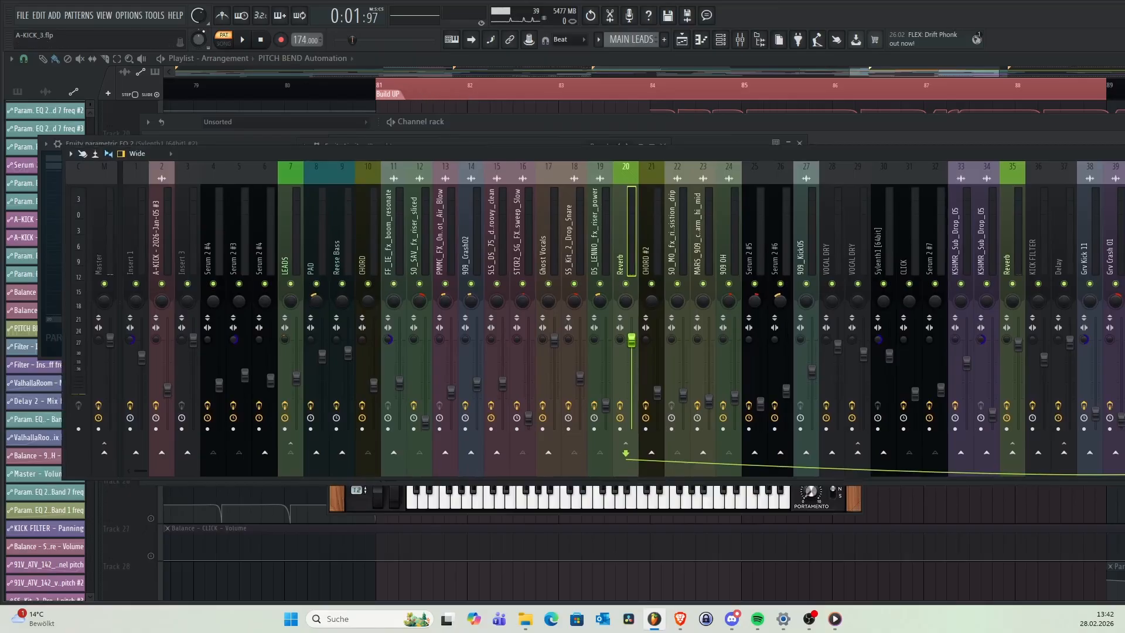
left_click(264, 40)
left_click(1062, 240)
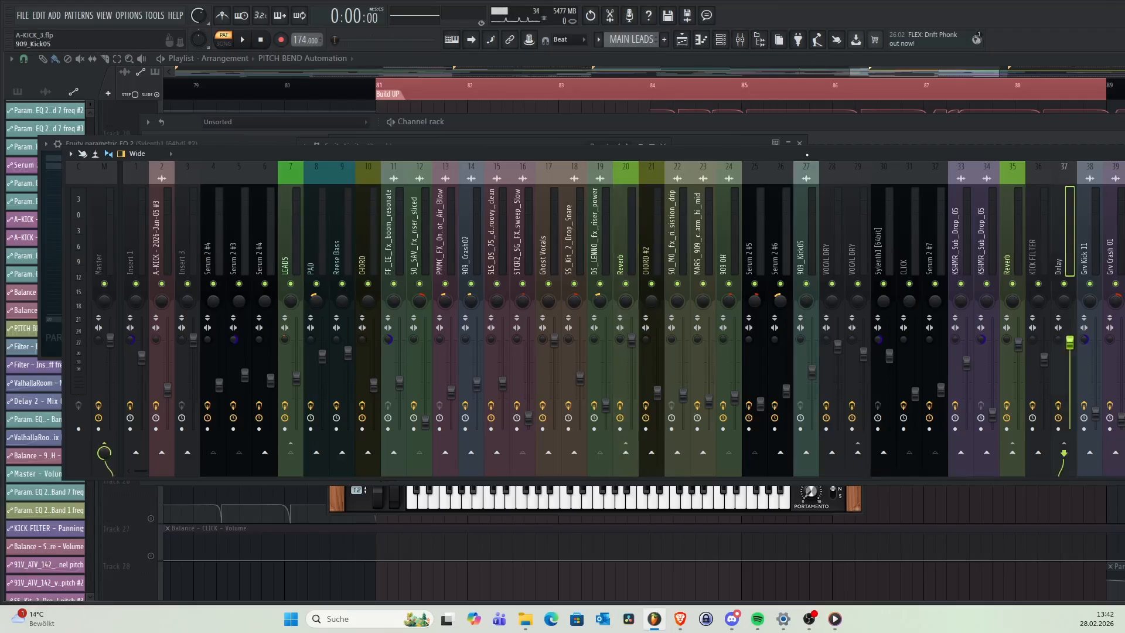
left_click_drag(807, 153, 721, 151)
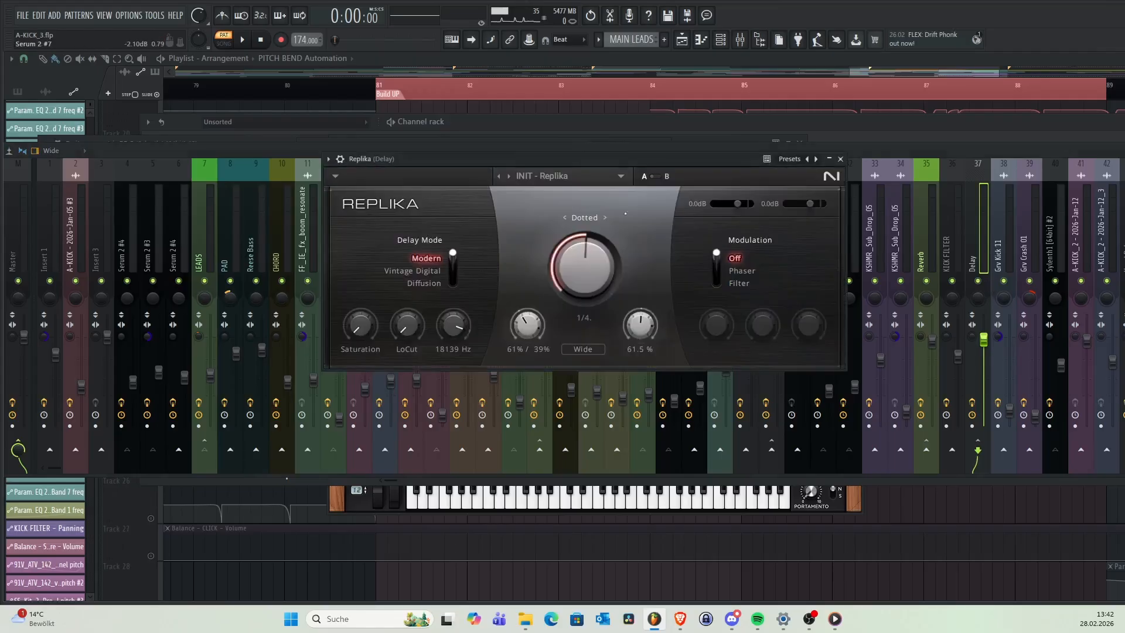
left_click_drag(591, 161, 525, 131)
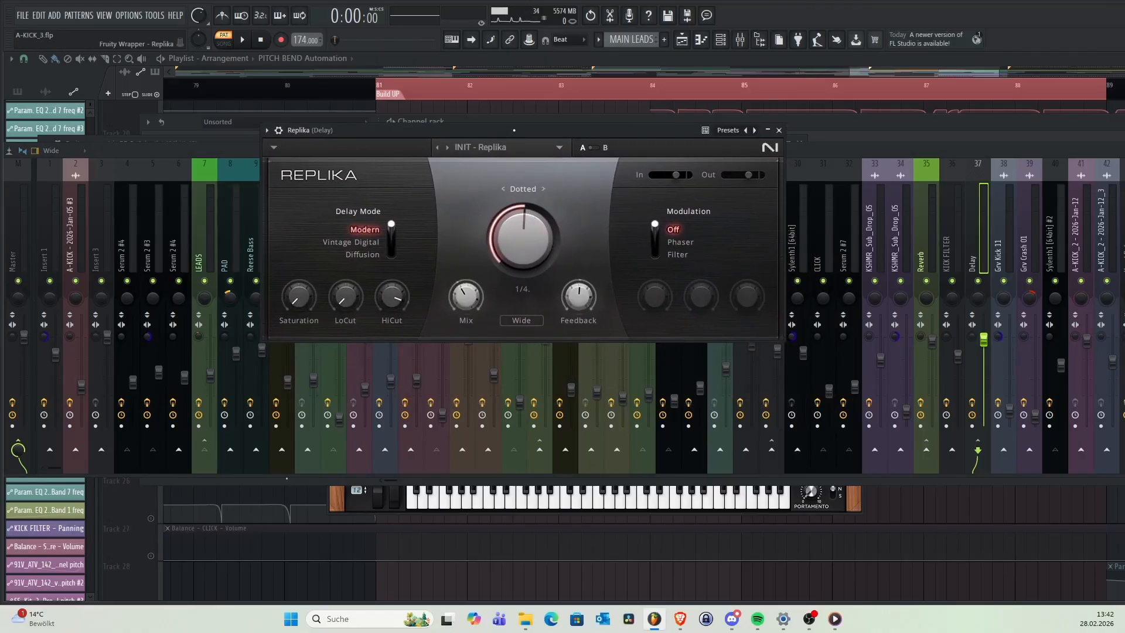
mouse_move(514, 130)
left_mouse_down()
mouse_move(514, 143)
mouse_move(507, 116)
mouse_move(500, 130)
mouse_move(514, 111)
mouse_move(523, 116)
left_mouse_up()
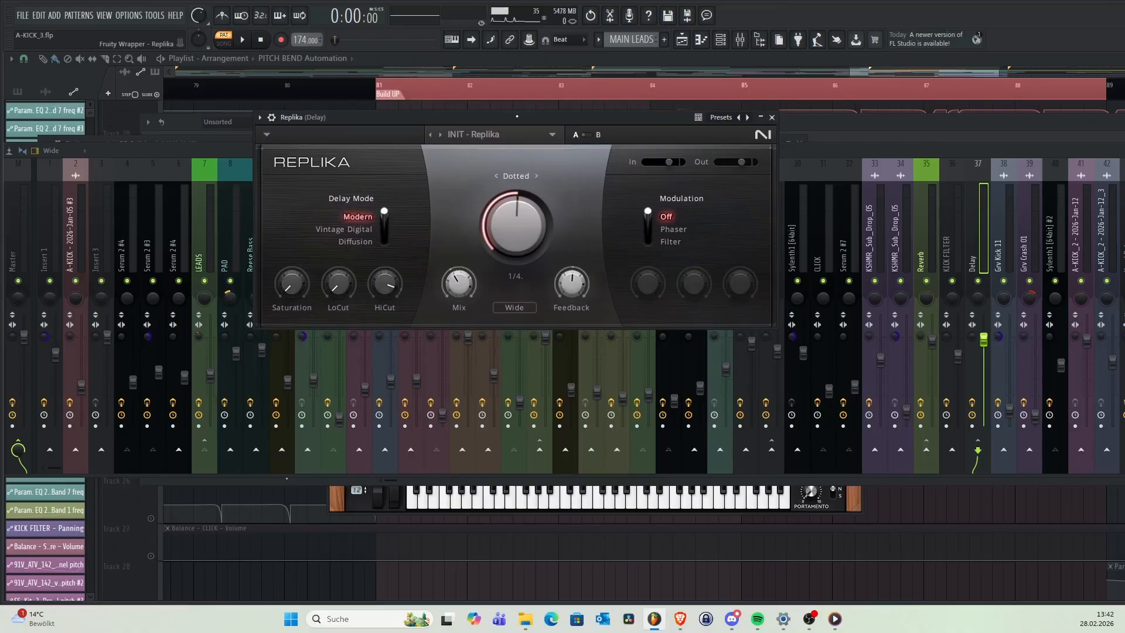
mouse_move(534, 120)
left_mouse_down()
mouse_move(536, 110)
mouse_move(516, 114)
mouse_move(534, 108)
mouse_move(535, 123)
left_mouse_up()
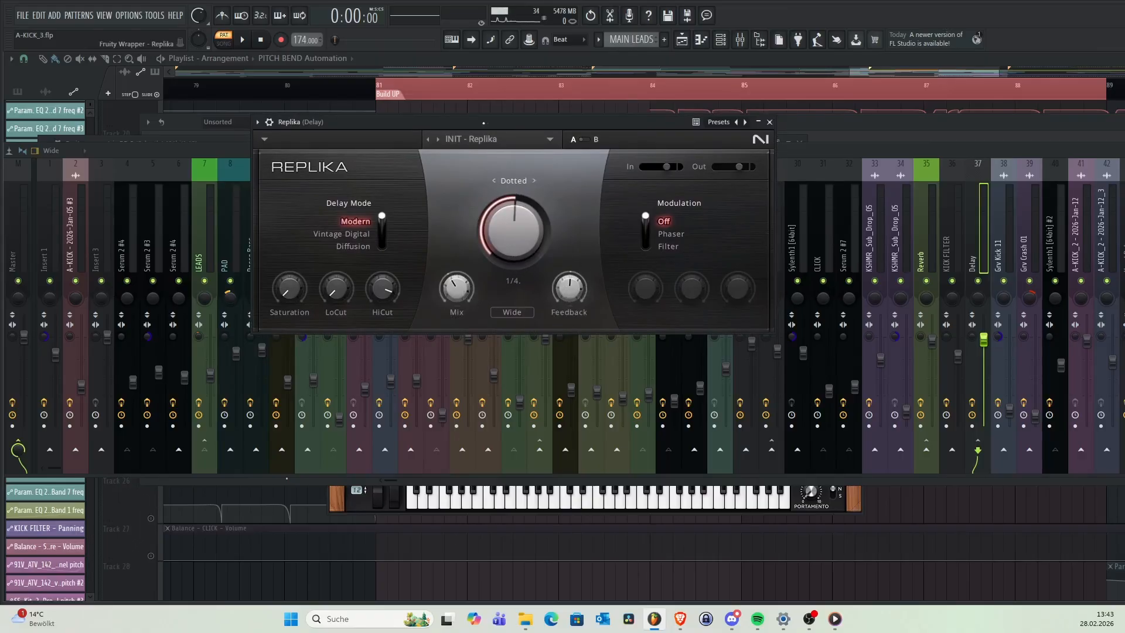
left_click_drag(494, 124, 486, 140)
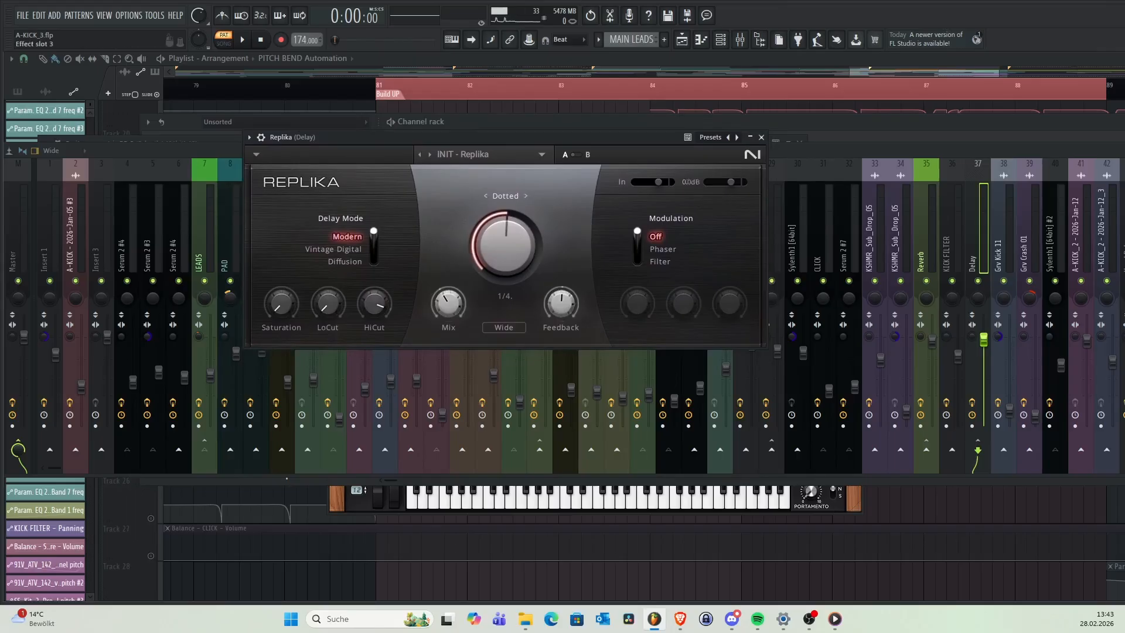
- Inspect the Fruity Limiter on Delay send track 37, including its available sidechain sources
left_click(1123, 220)
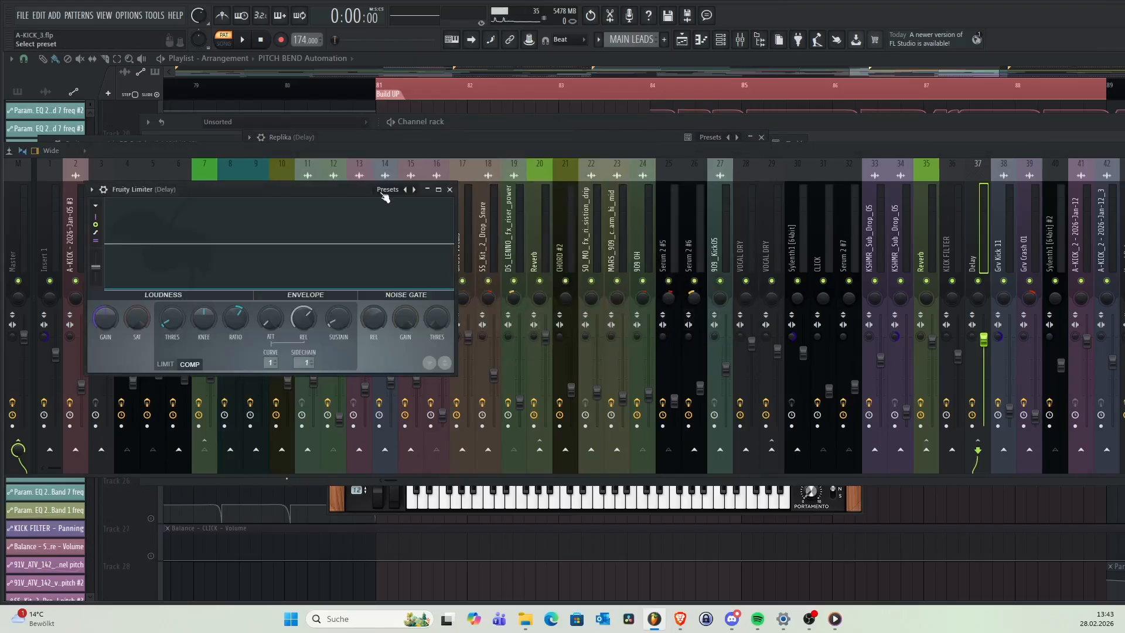
left_click_drag(284, 192, 330, 162)
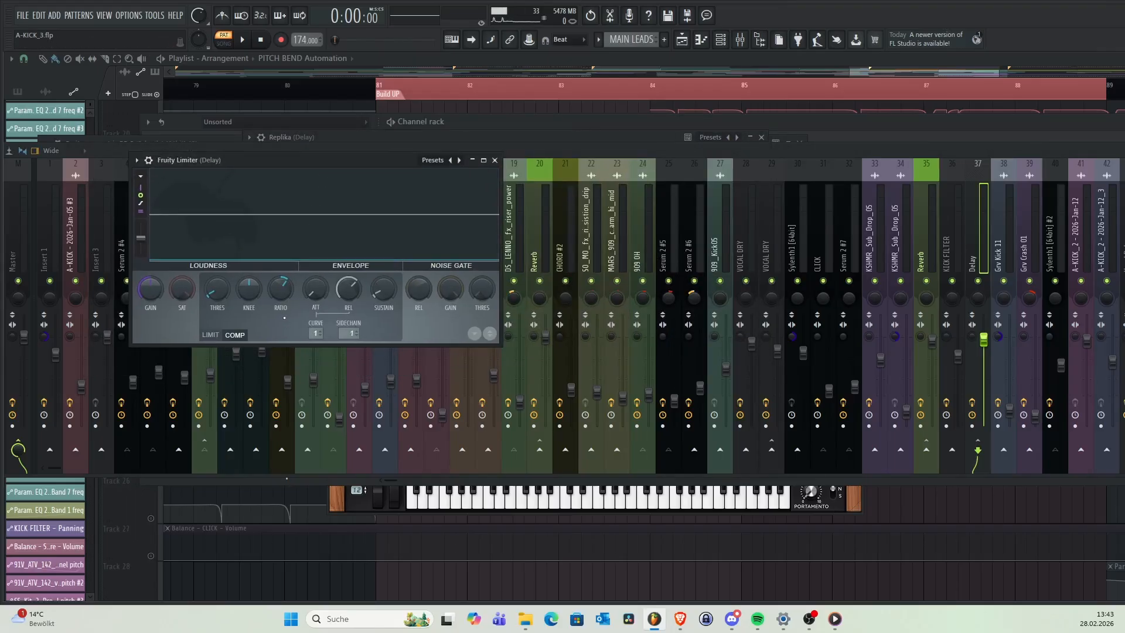
left_click(352, 333)
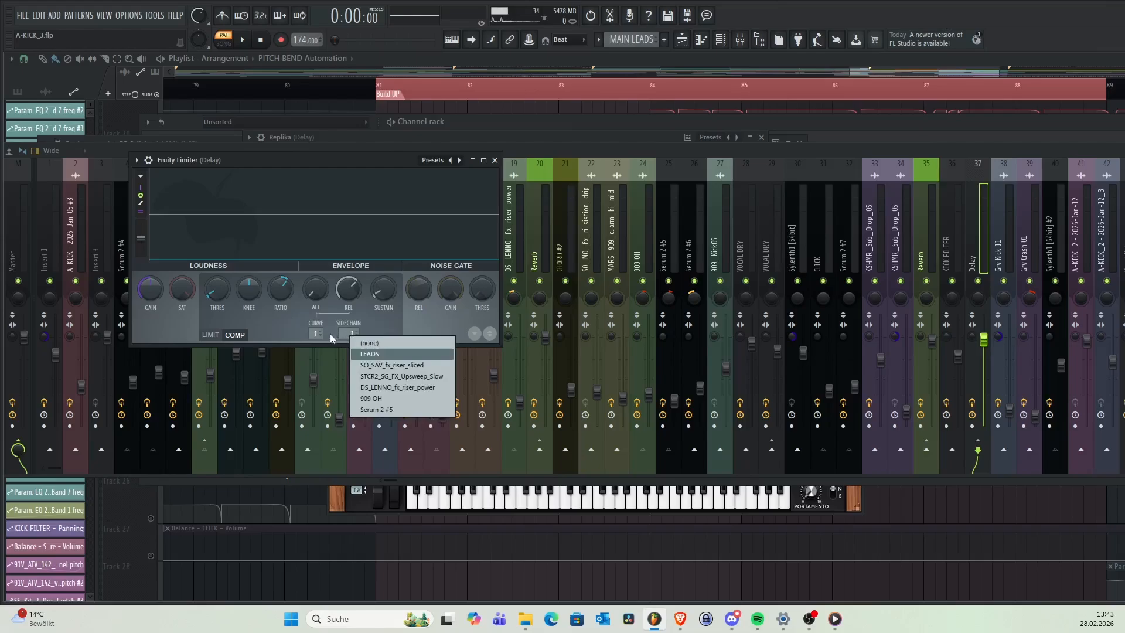
left_click(278, 322)
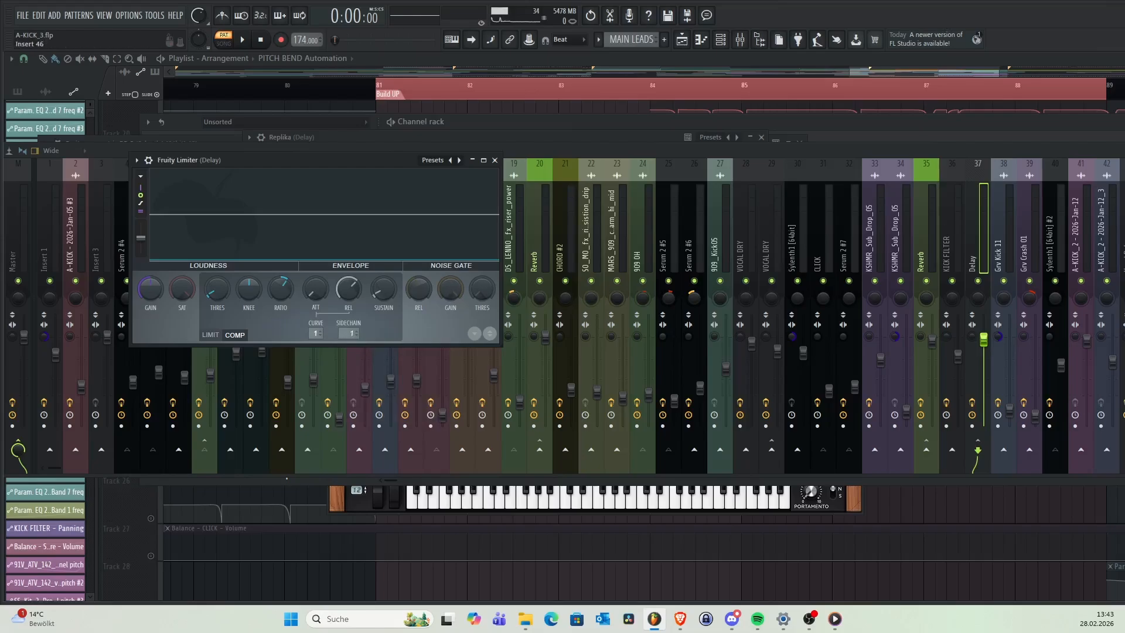
- Review the Fruity parametric EQ 2 curve on Delay send track 37 and close the effect
left_click(1124, 220)
left_click(1124, 205)
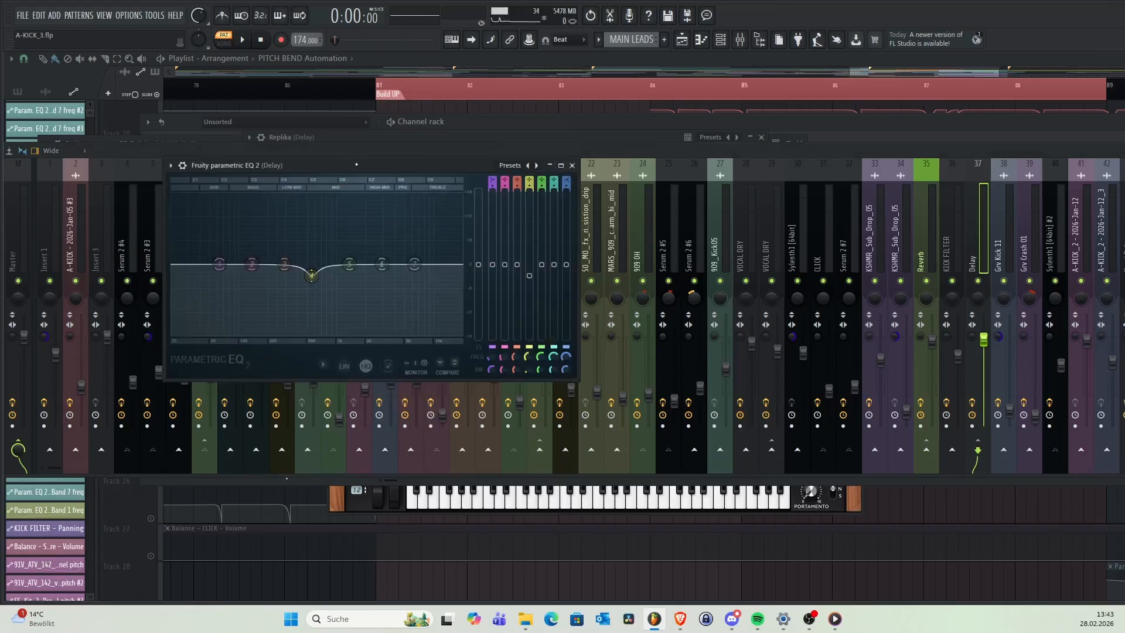
left_click_drag(357, 165, 425, 149)
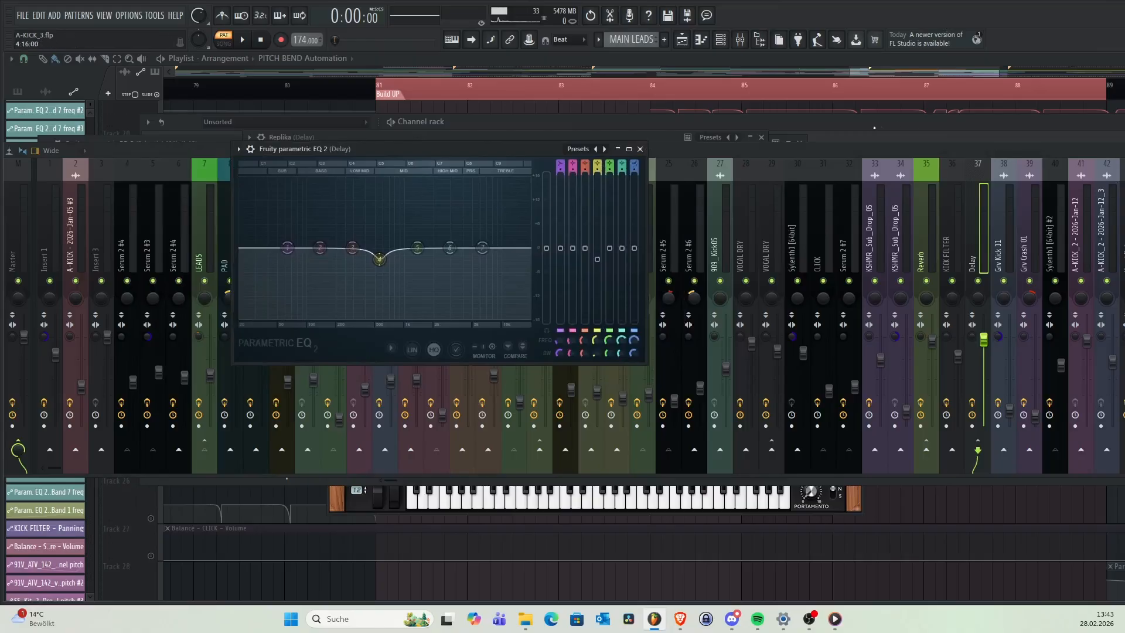
key("Escape")
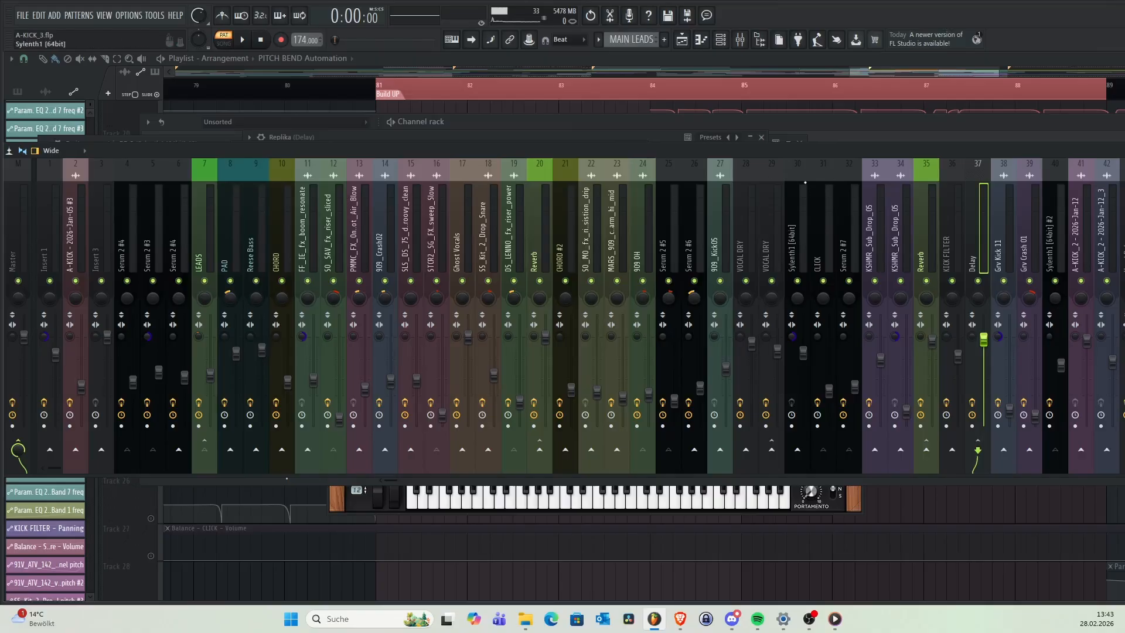
- Return to the Playlist and examine the MAIN LEADS, Subbass and PITCH BEND Automation clips around the Build UP marker
left_click_drag(669, 151, 723, 204)
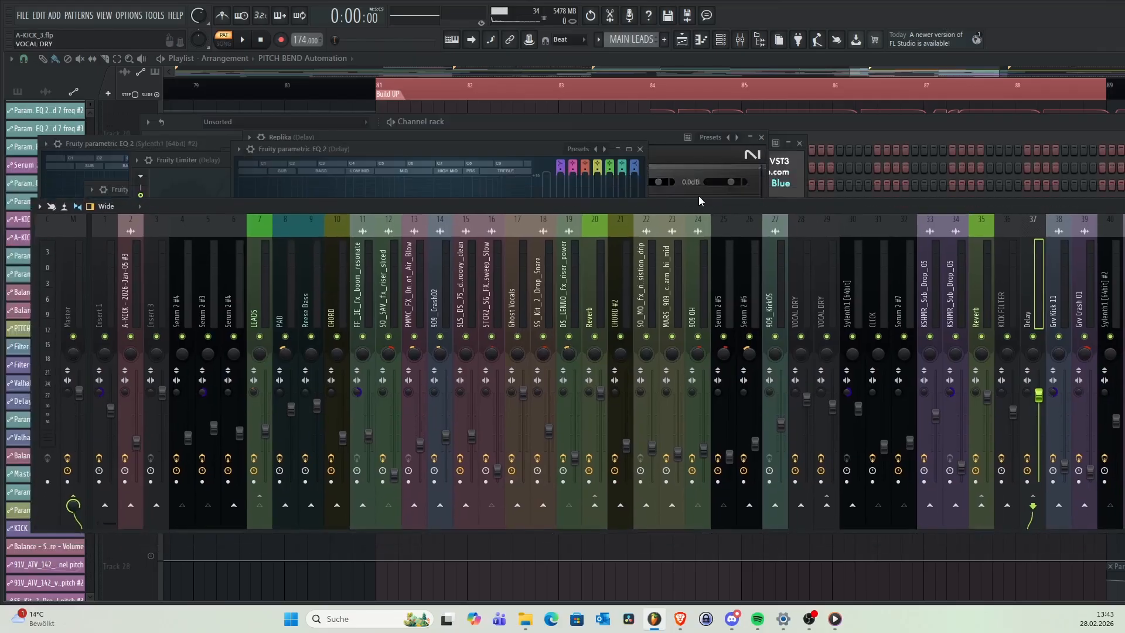
left_click(801, 66)
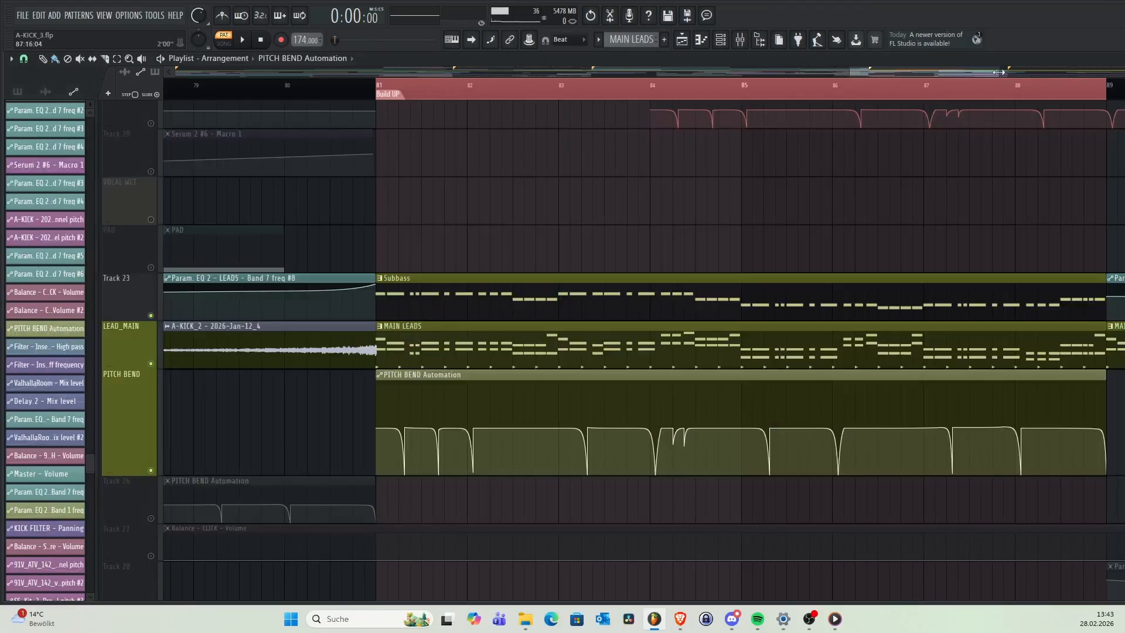
left_click_drag(998, 72, 929, 73)
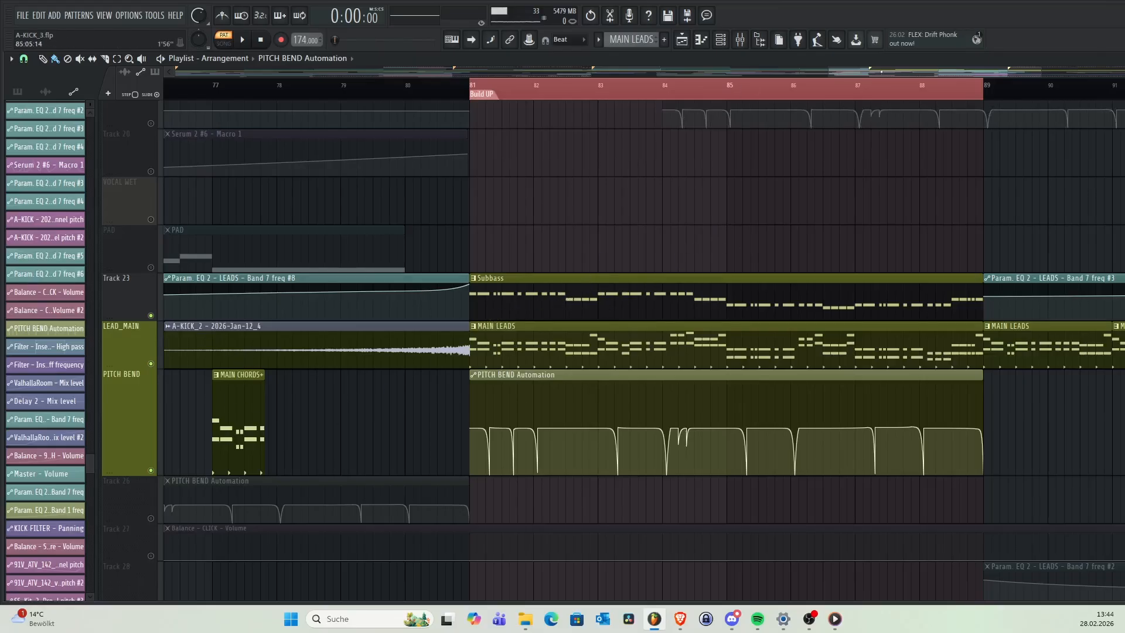
left_click_drag(1043, 70, 1023, 71)
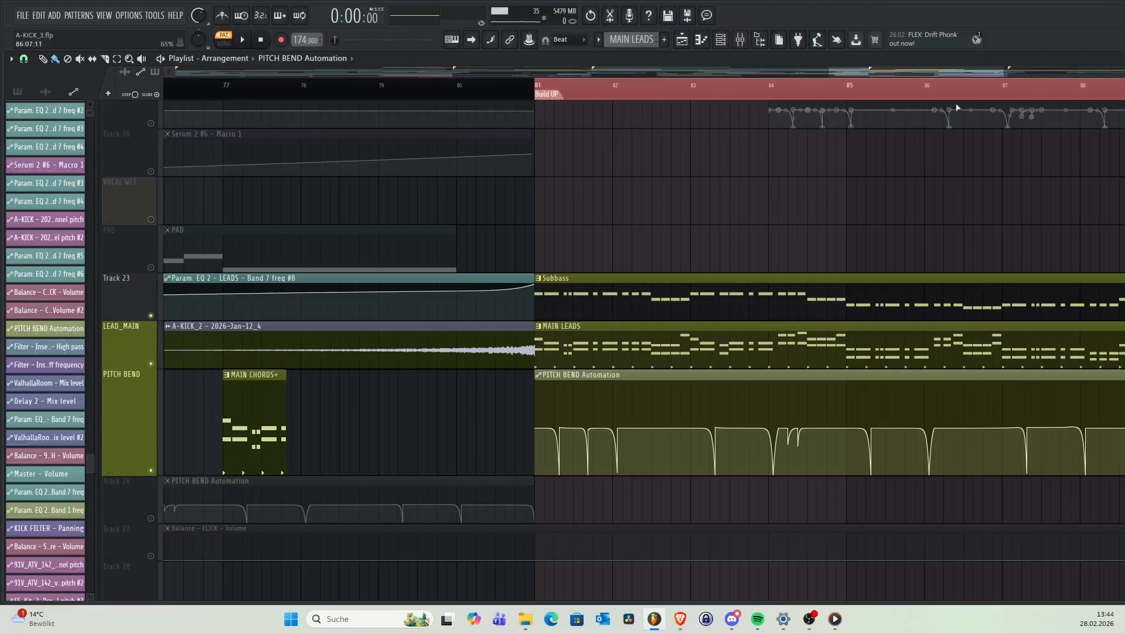
left_click_drag(1002, 73, 1062, 59)
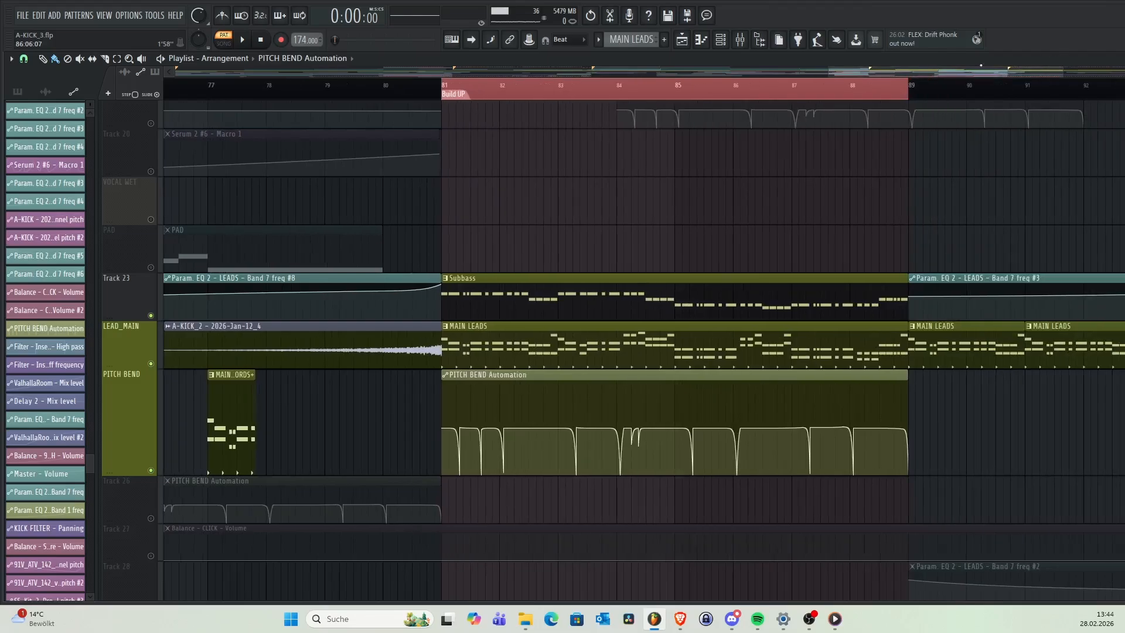
left_click_drag(961, 72, 972, 71)
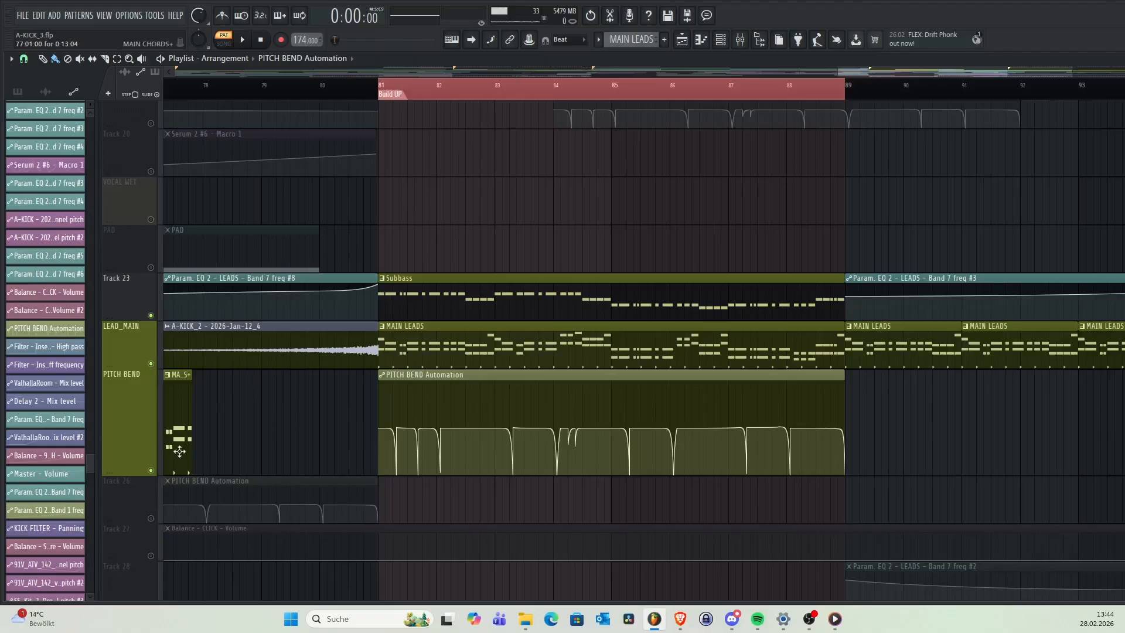
- Switch to song mode, play the selected section from the Build UP marker at bar 81, and stop playback
left_click(224, 40)
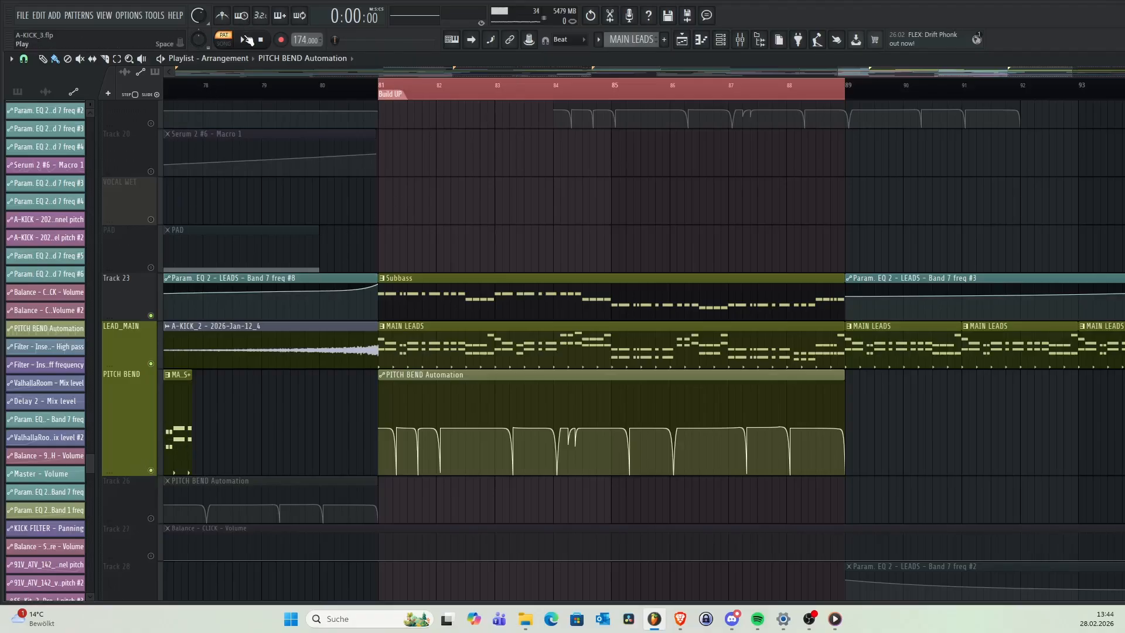
left_click(242, 40)
key("space")
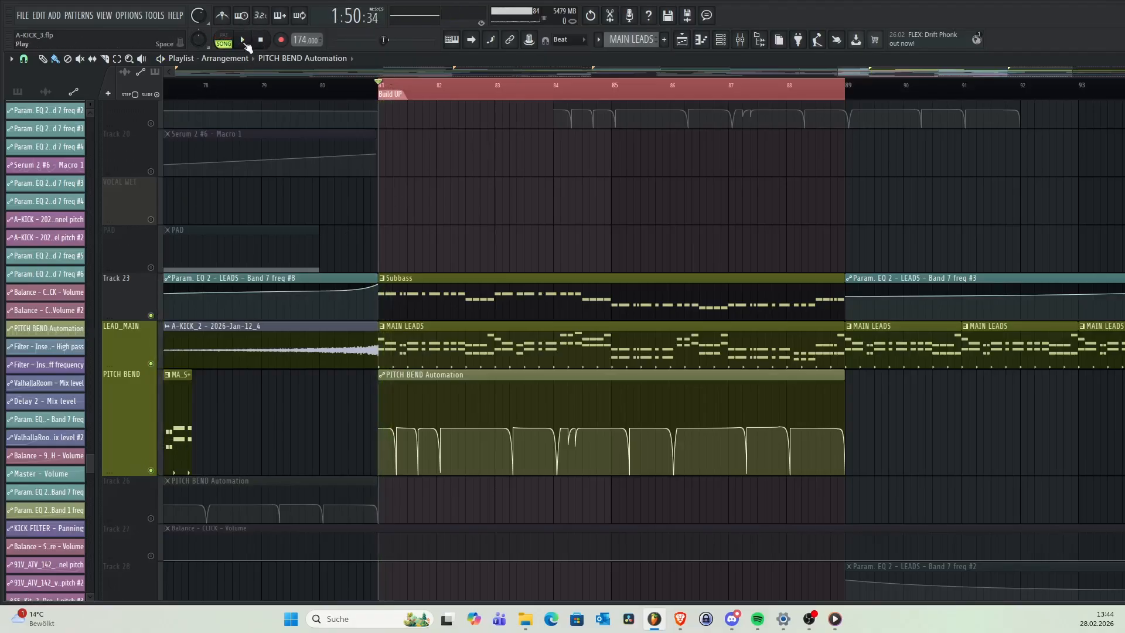
left_click(250, 47)
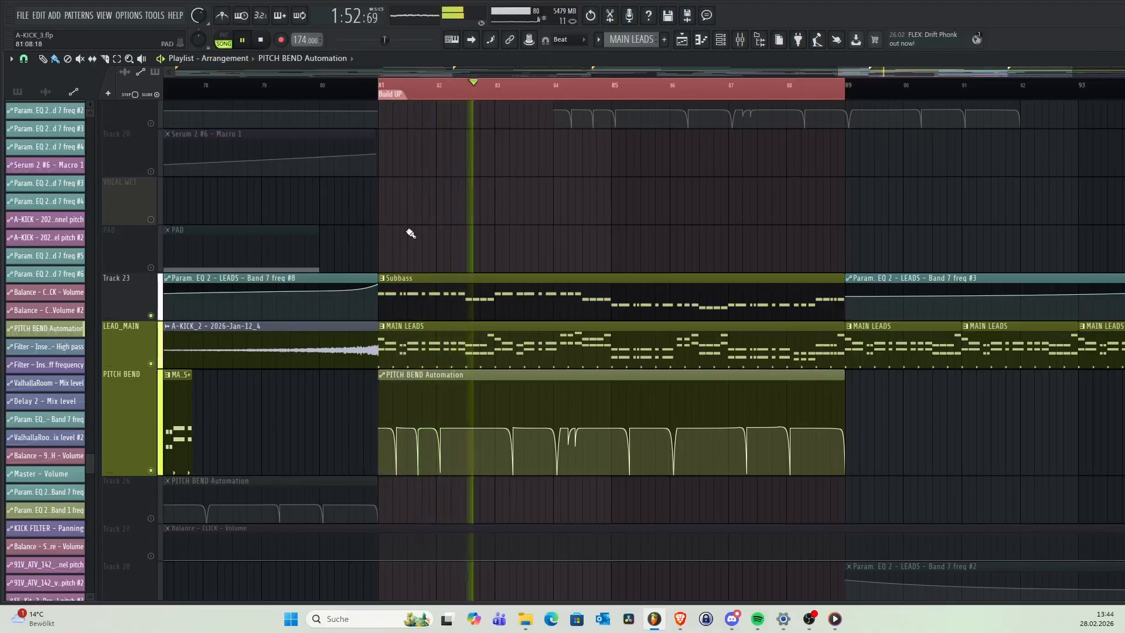
left_click(262, 42)
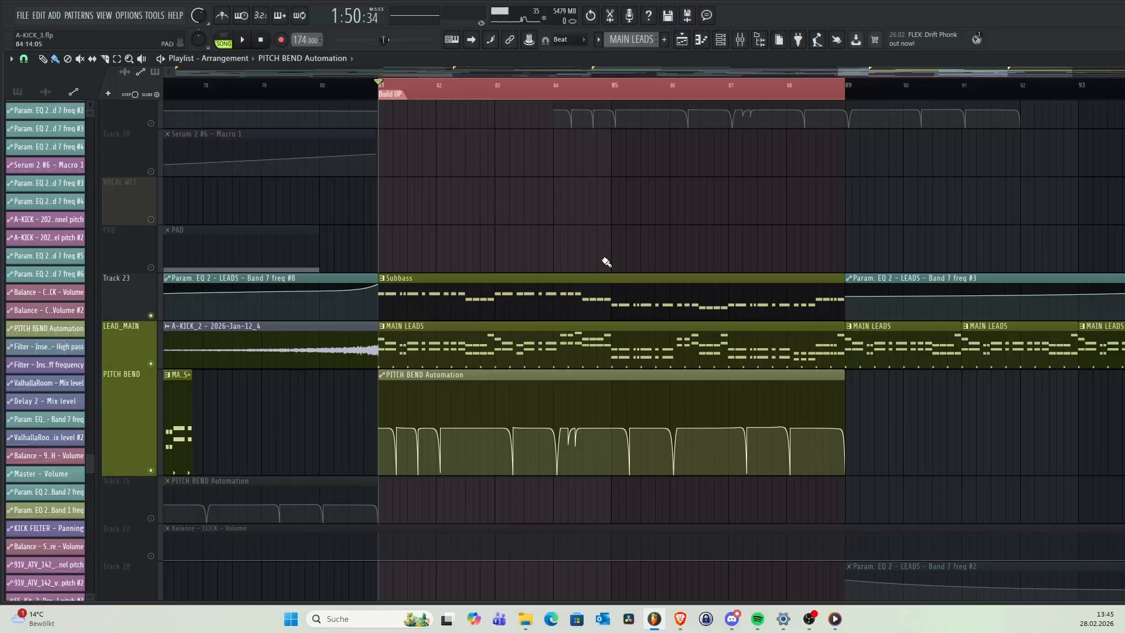
scroll(562, 284, "down", 1)
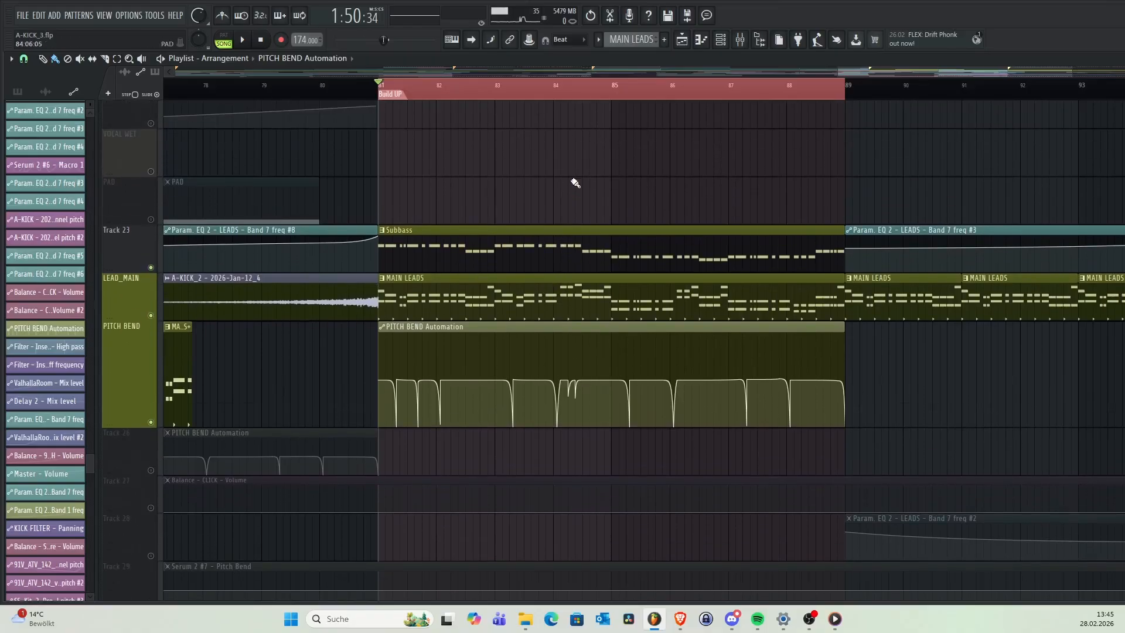
- Examine the Subbass clip and the dips in the PITCH BEND Automation clip from the Build UP marker onward
mouse_move(589, 256)
left_mouse_down()
mouse_move(585, 194)
mouse_move(579, 253)
mouse_move(597, 256)
left_mouse_up()
scroll(419, 366, "down", 1)
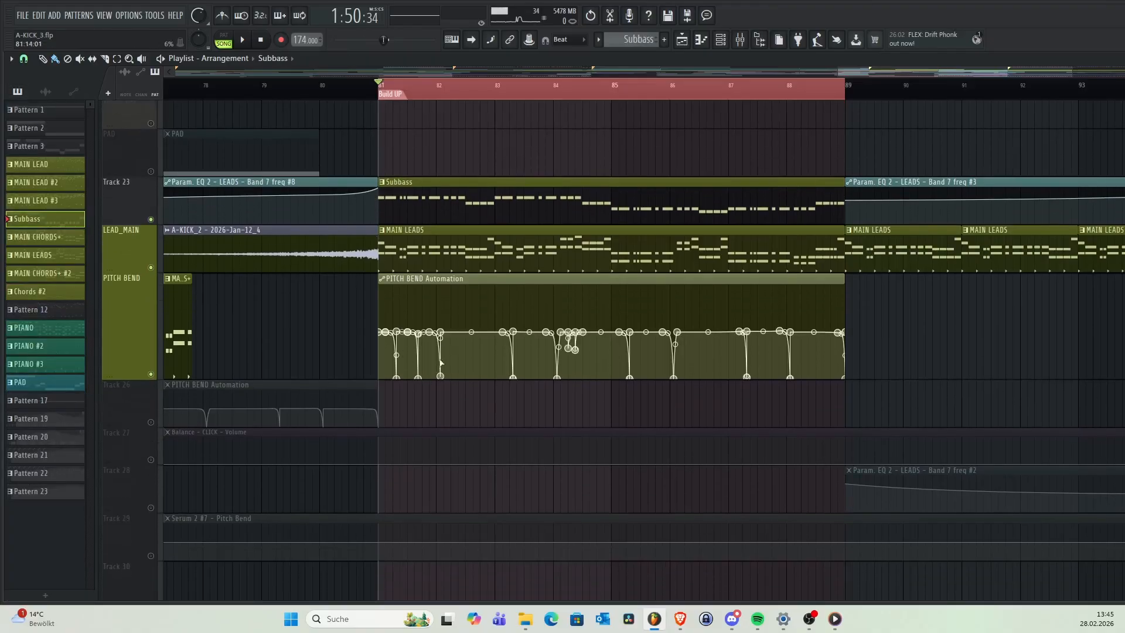
left_click_drag(1074, 71, 995, 71)
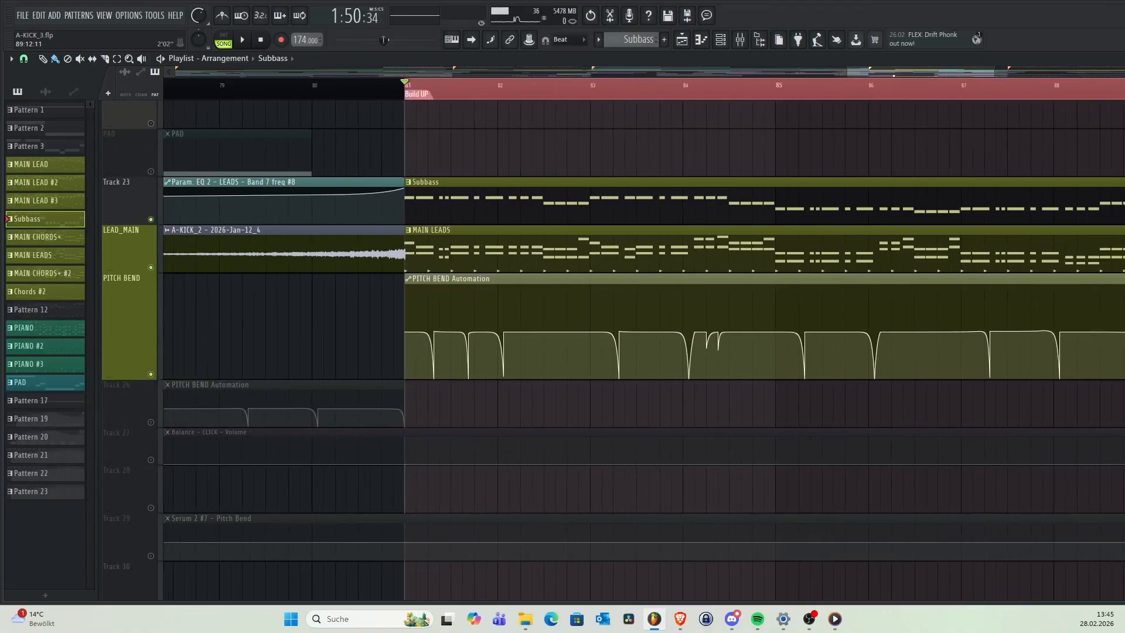
left_click(605, 279)
mouse_move(591, 279)
left_mouse_down()
mouse_move(602, 281)
mouse_move(579, 281)
left_mouse_up()
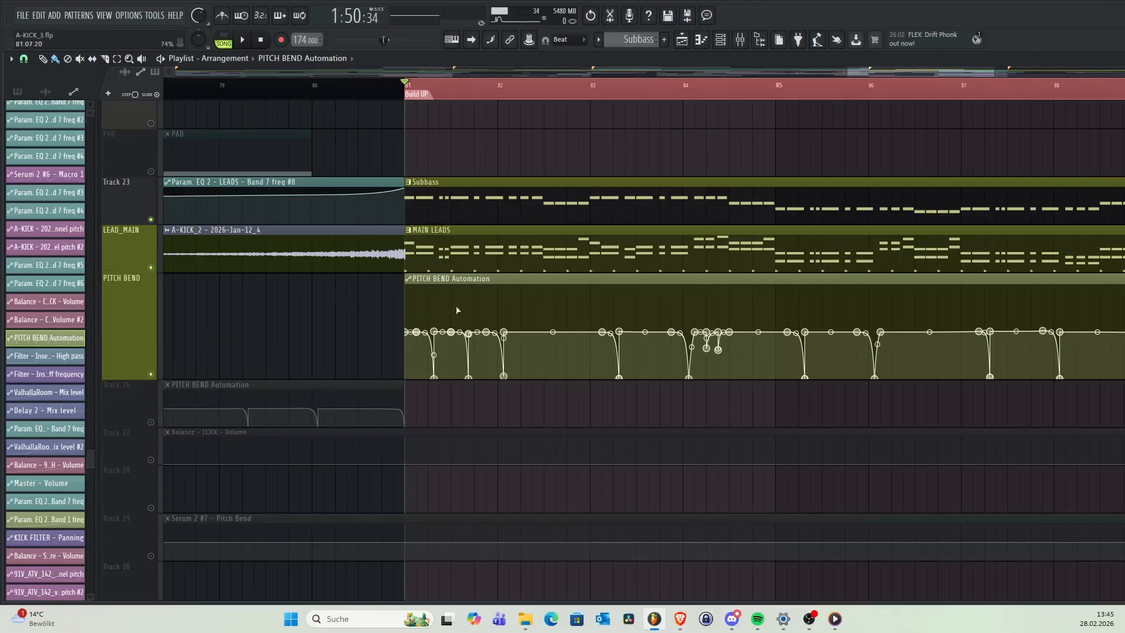
- Mute the PITCH BEND track, play the Build UP section without the automation, and stop playback
left_click(151, 374)
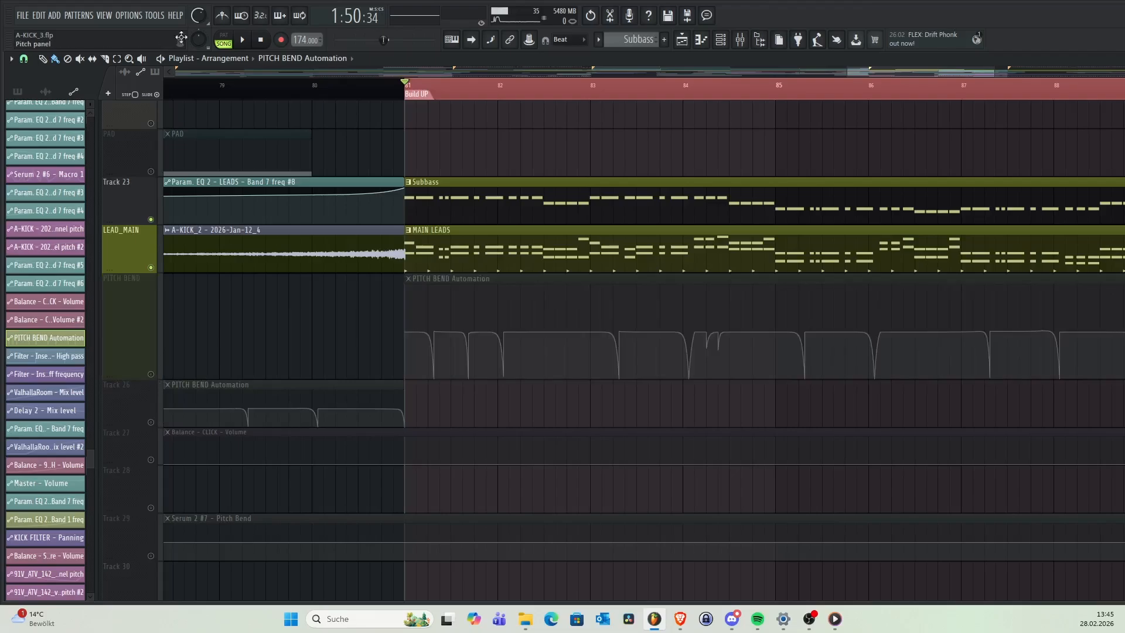
left_click(246, 43)
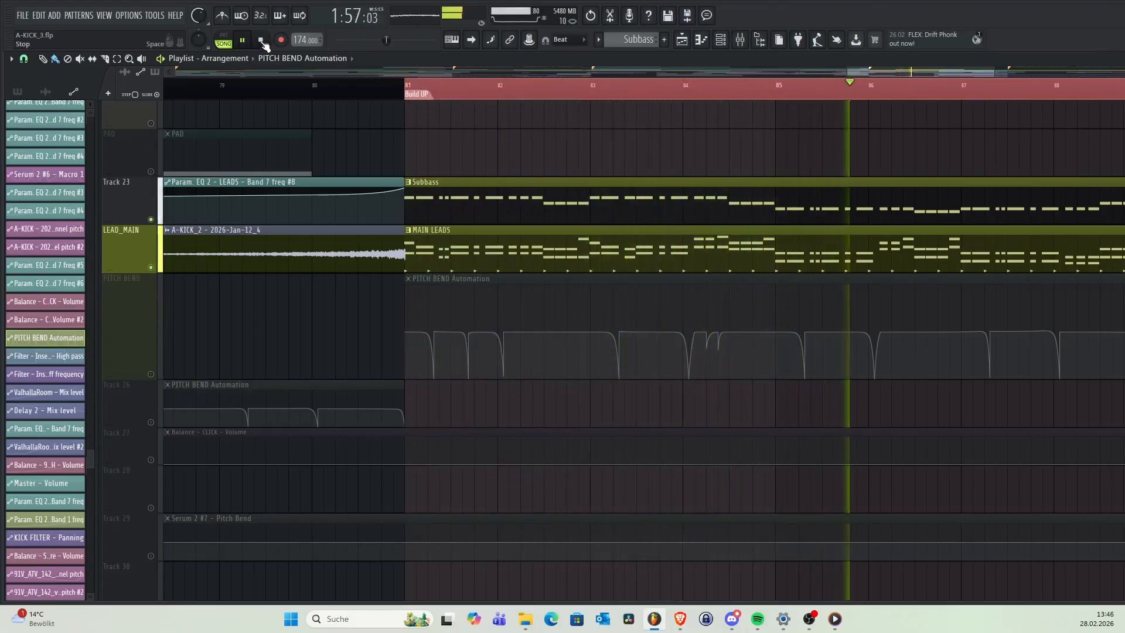
left_click(260, 41)
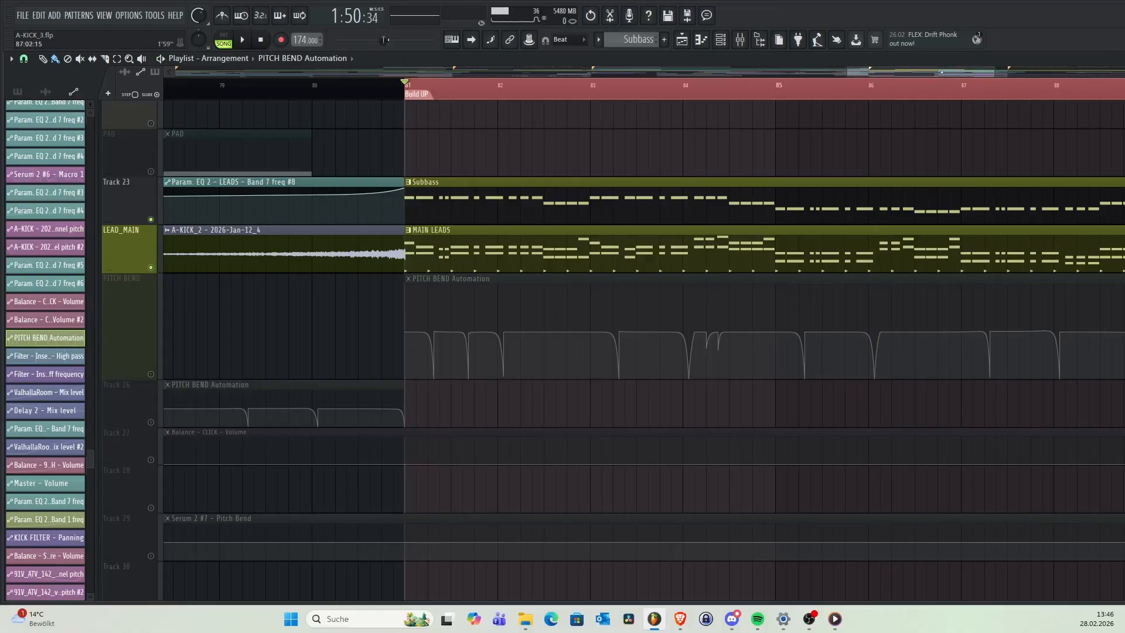
scroll(645, 334, "right", 5)
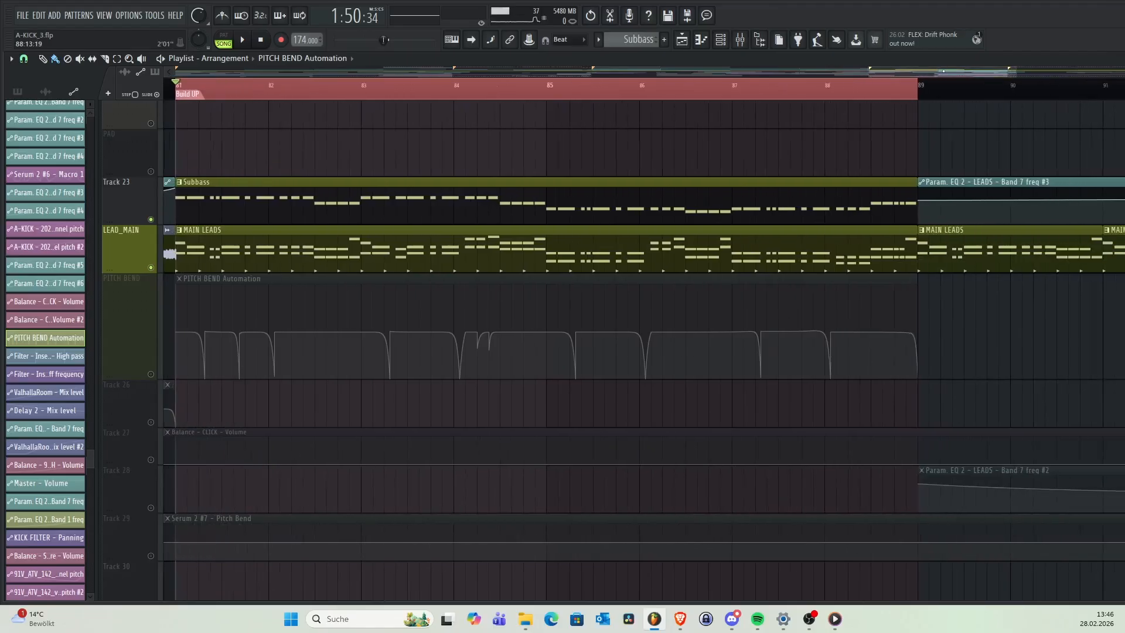
scroll(938, 92, "left", 1)
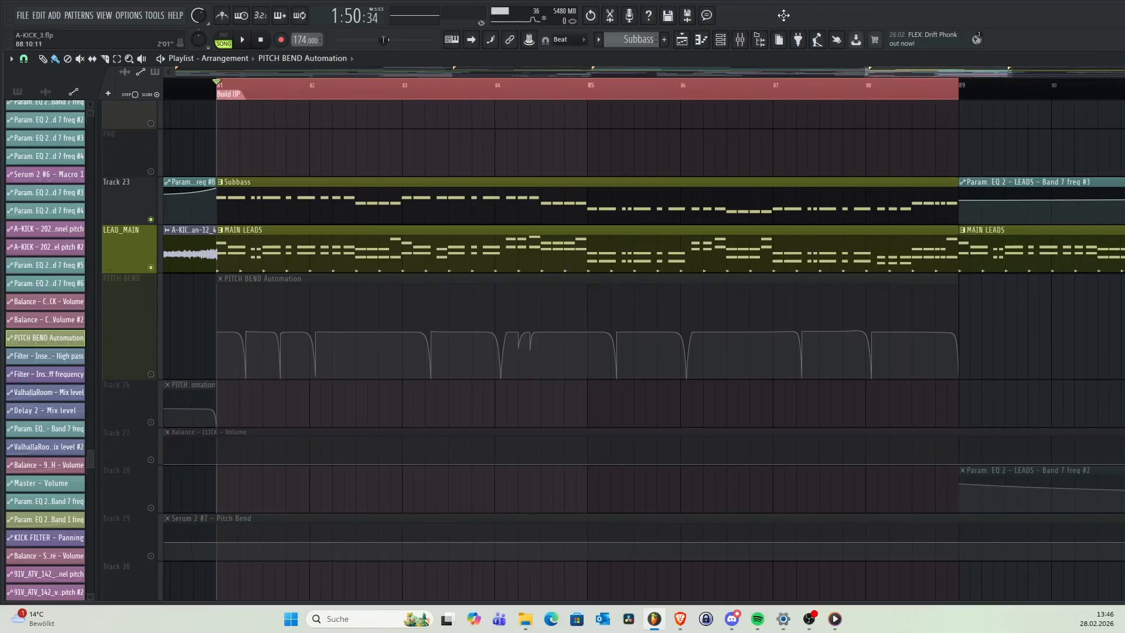
- Unmute the PITCH BEND track, play the Build UP section with the pitch bends active, and stop playback
left_click(151, 375)
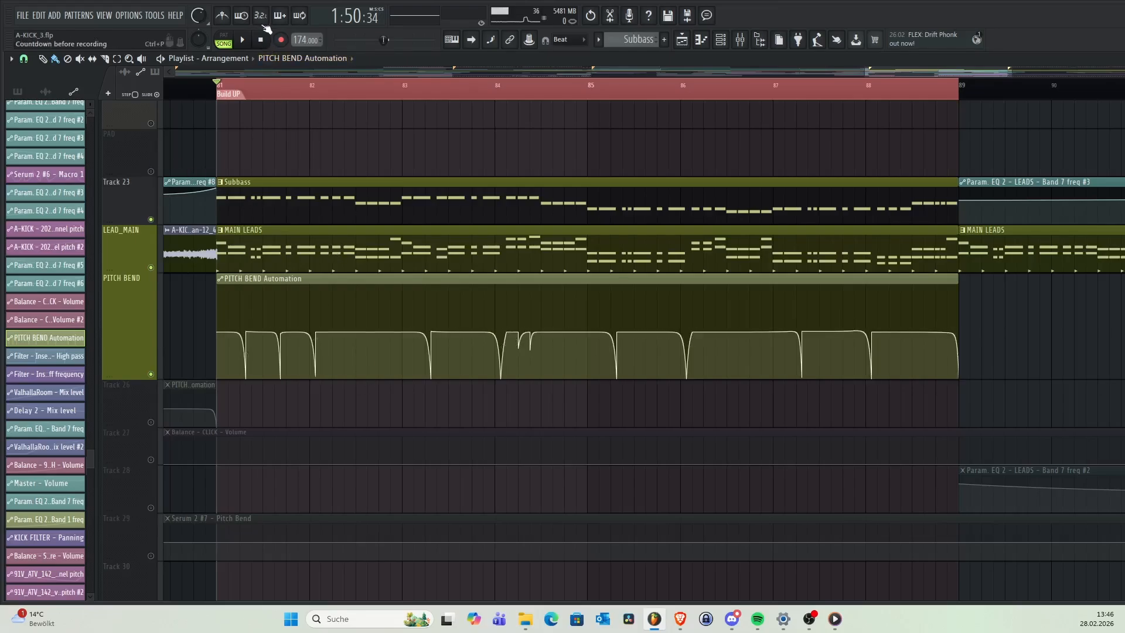
left_click(243, 40)
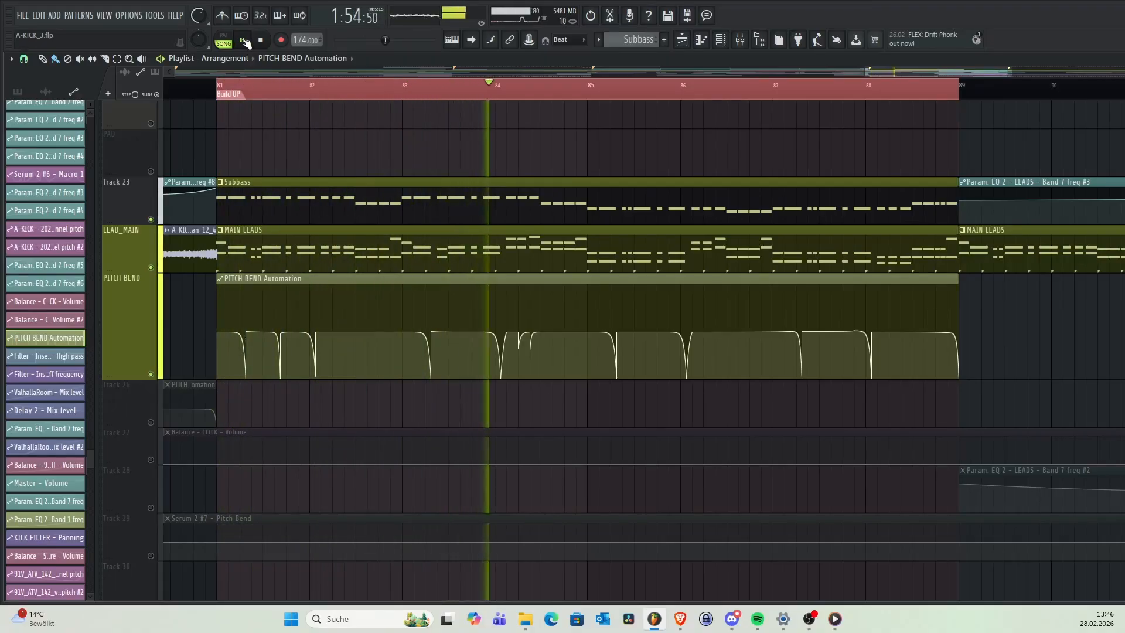
left_click(262, 43)
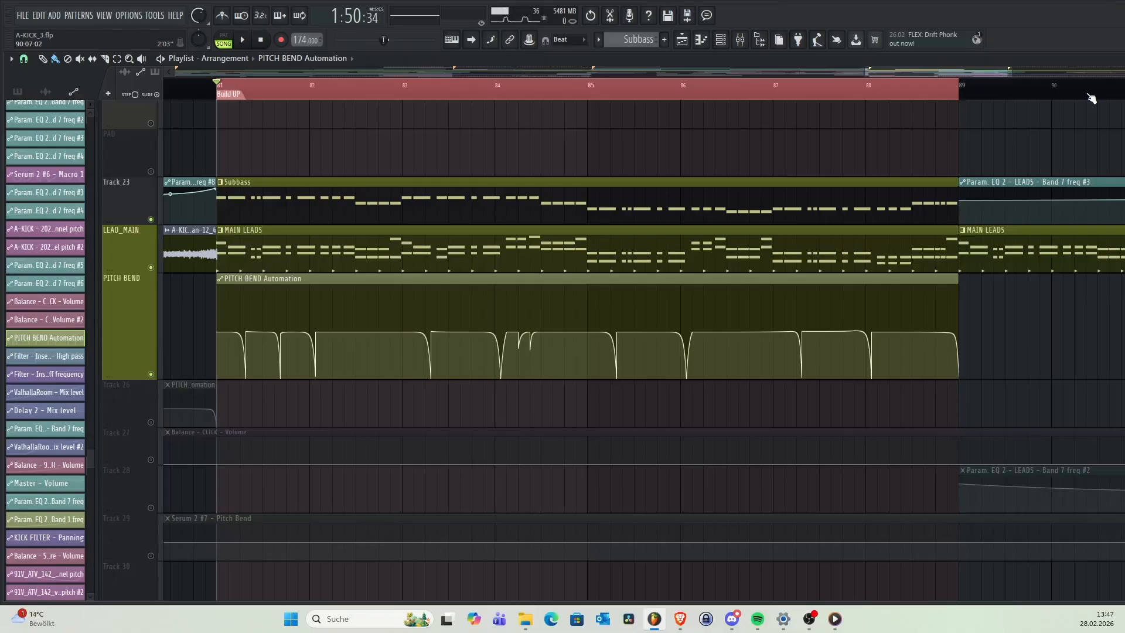
mouse_move(227, 330)
left_click_drag(940, 69, 931, 69)
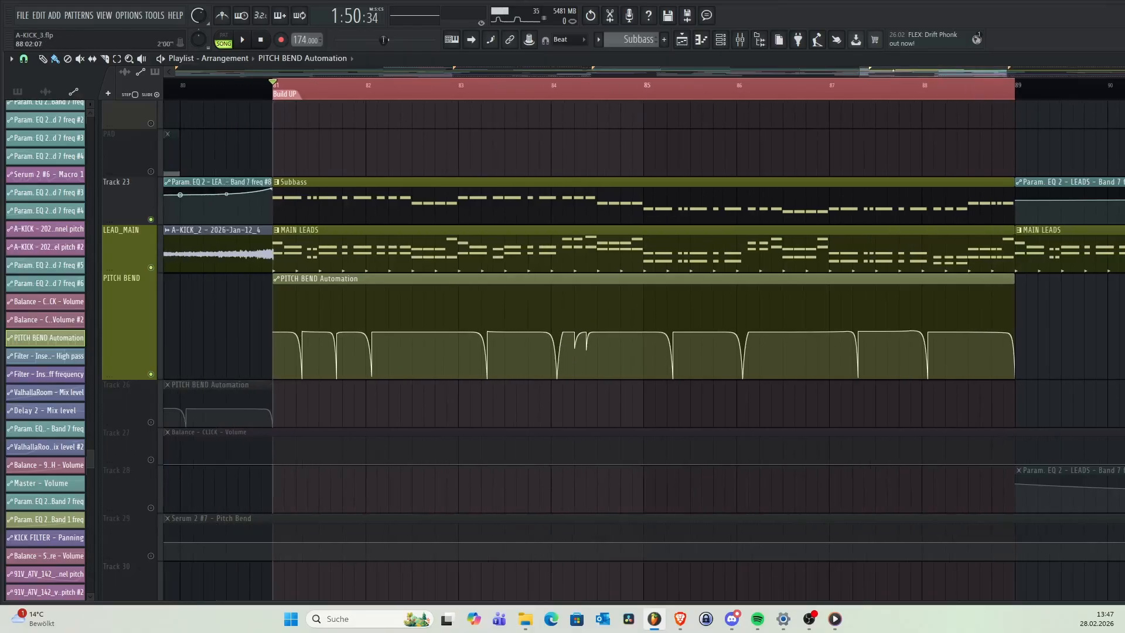
- Open the Channel rack and filter it to the Unsorted channel group
left_click(724, 45)
left_click(724, 45)
left_click(724, 45)
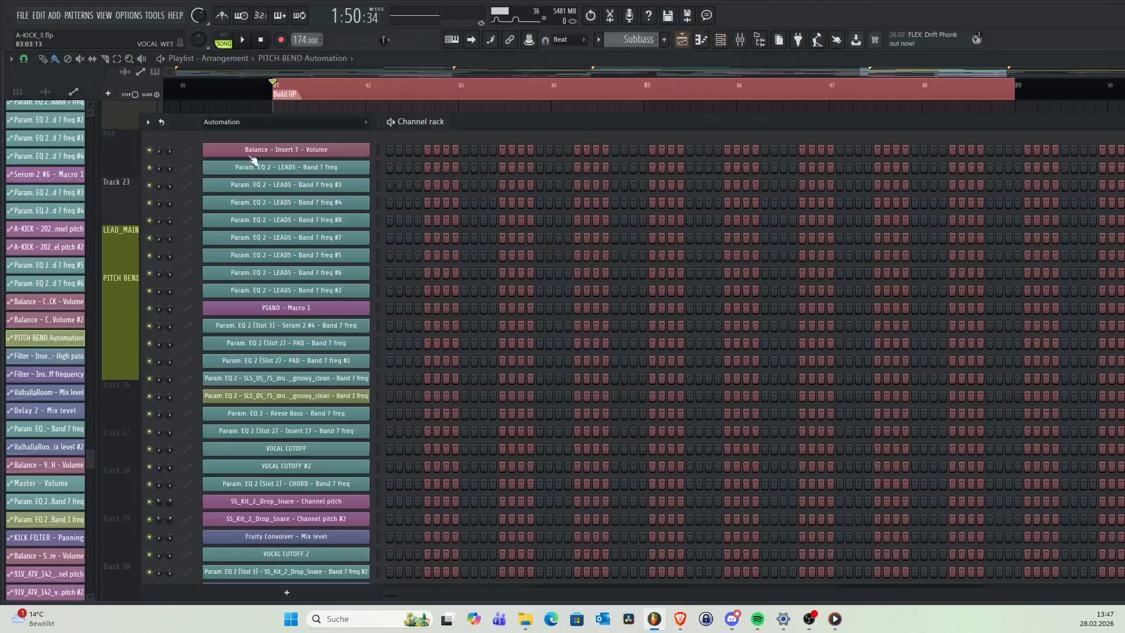
left_click(252, 122)
left_click(251, 176)
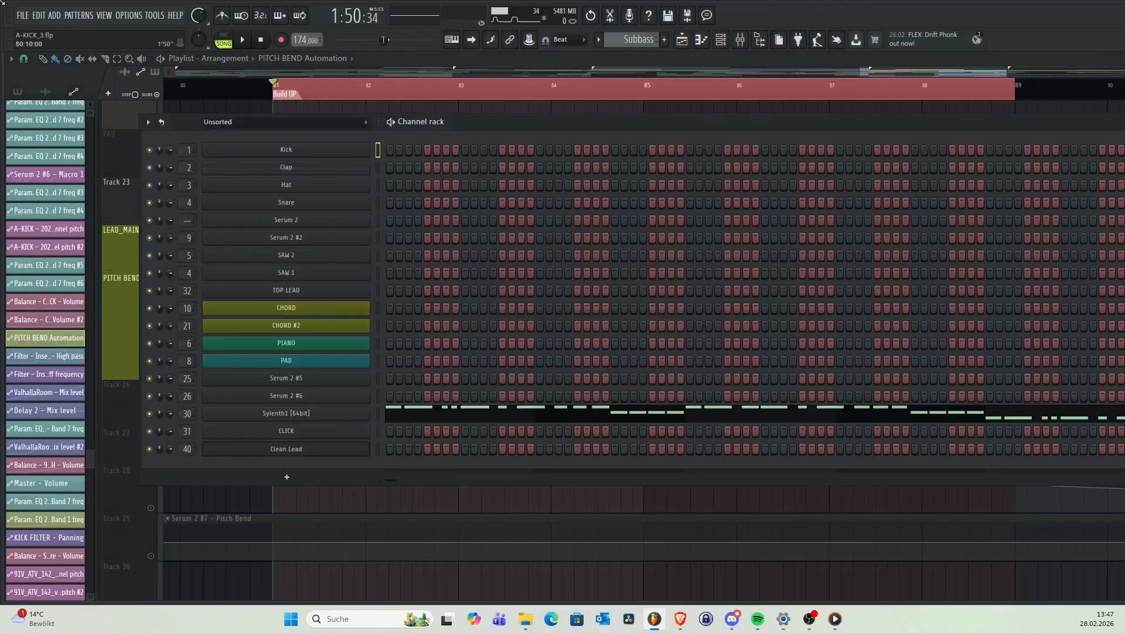
- Select the MAIN LEADS pattern to show its channels and notes in the Channel rack
scroll(627, 41, "up", 1)
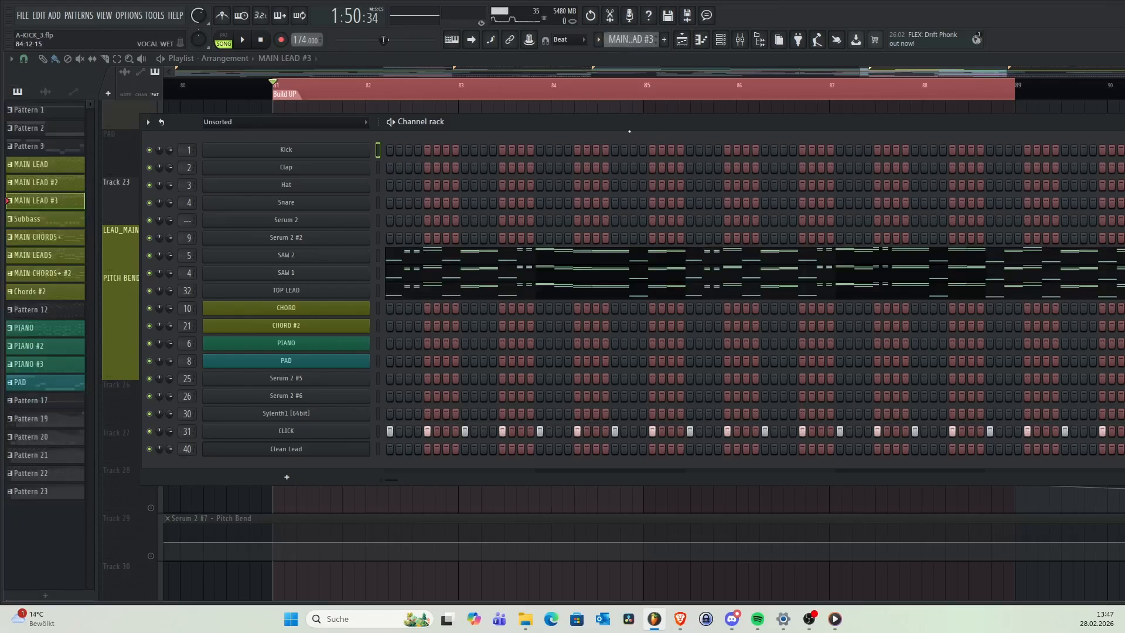
scroll(630, 39, "up", 2)
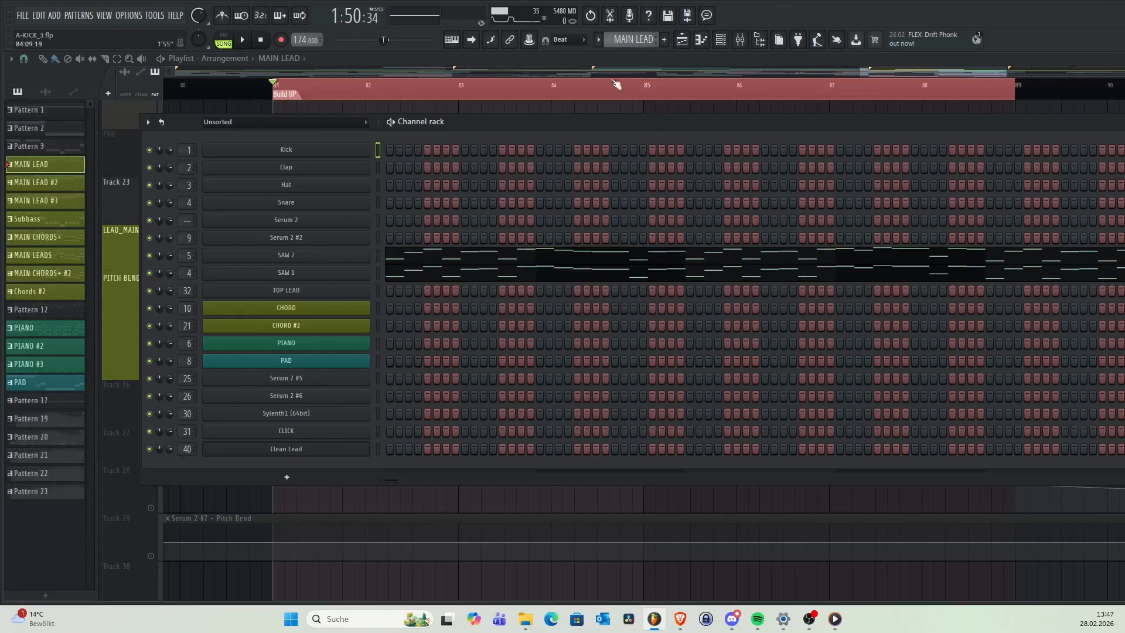
left_click(627, 39)
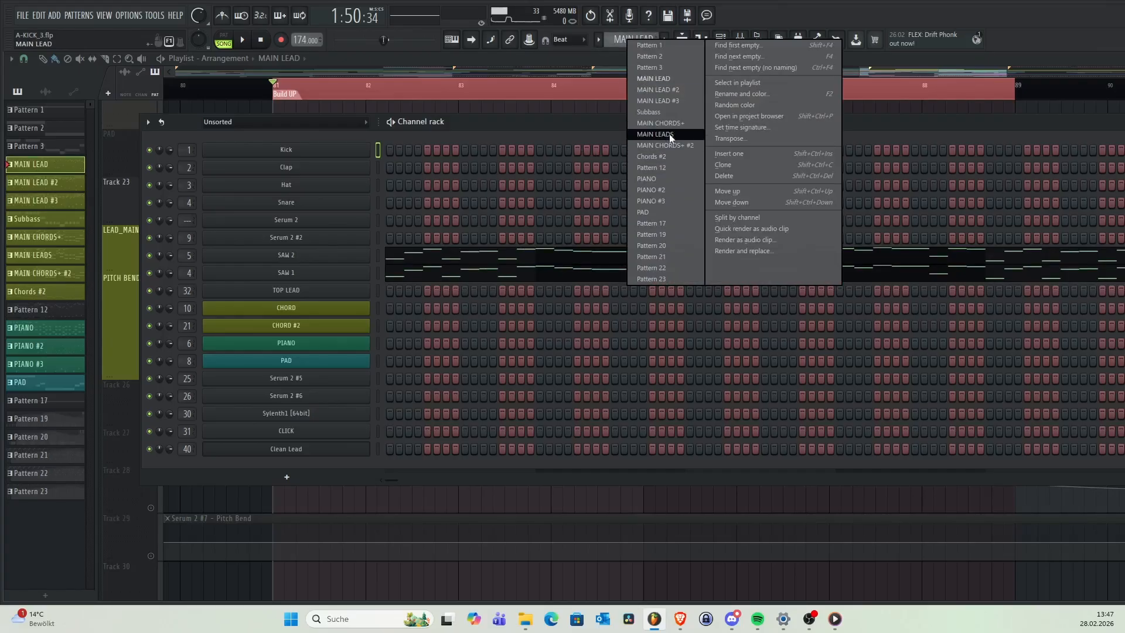
left_click(663, 134)
mouse_move(305, 121)
left_mouse_down()
mouse_move(294, 254)
mouse_move(350, 271)
mouse_move(550, 254)
mouse_move(325, 201)
mouse_move(298, 119)
left_mouse_up()
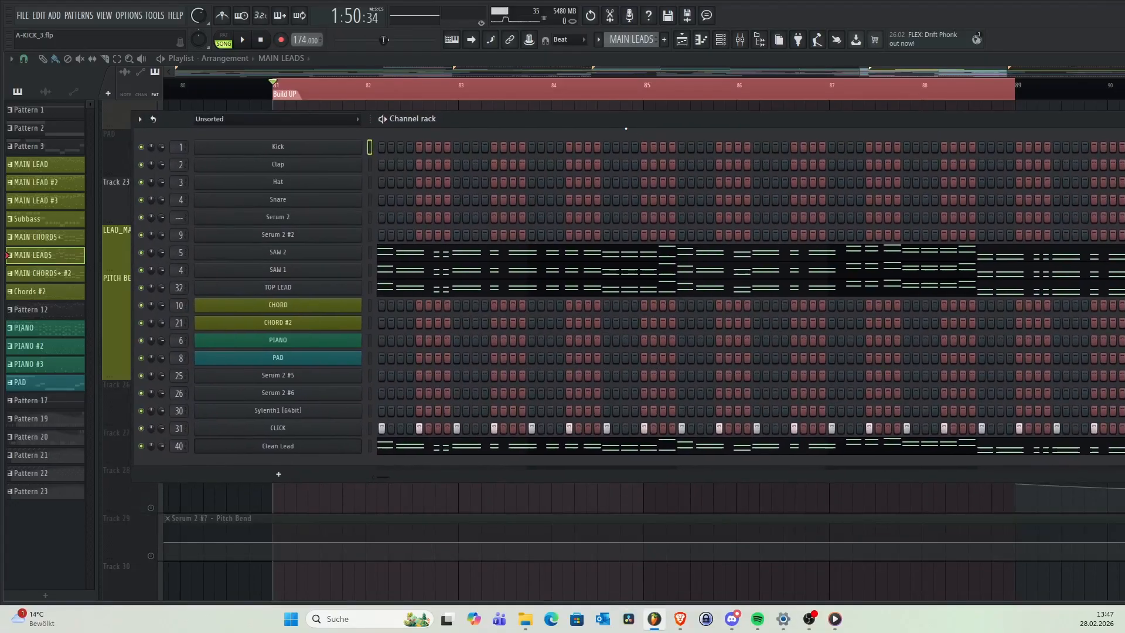
- Open the SAW 2 Serum 2 instance, nudge its pitch bend wheel, and check the bend-up and bend-down range settings
left_click(284, 252)
left_click_drag(668, 128, 569, 100)
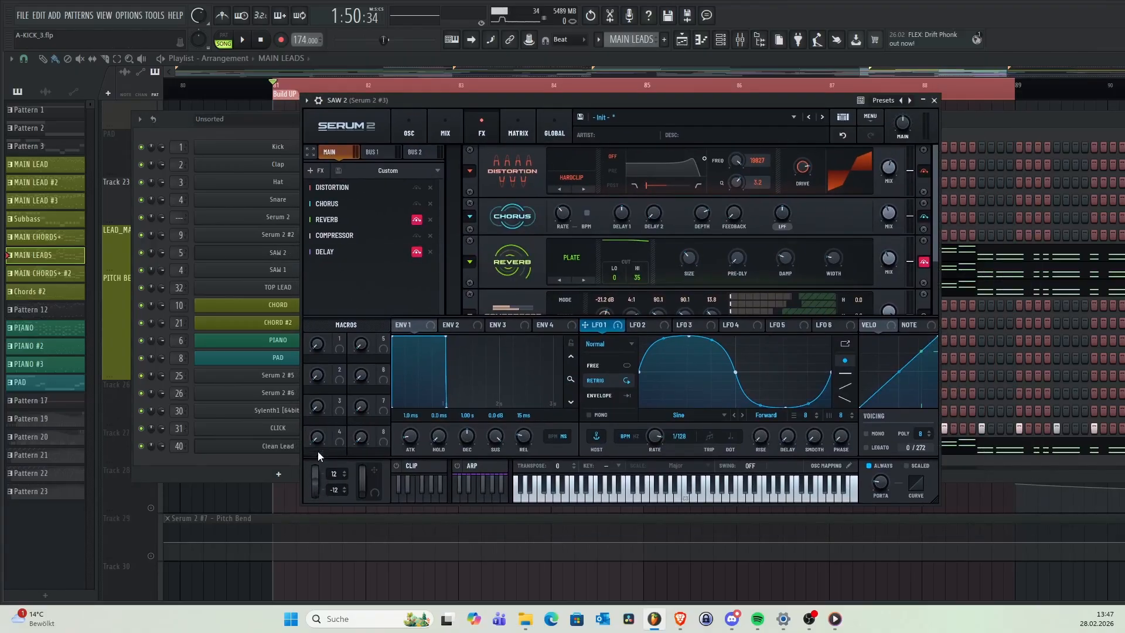
mouse_move(315, 491)
left_mouse_down()
mouse_move(325, 465)
mouse_move(317, 480)
left_mouse_up()
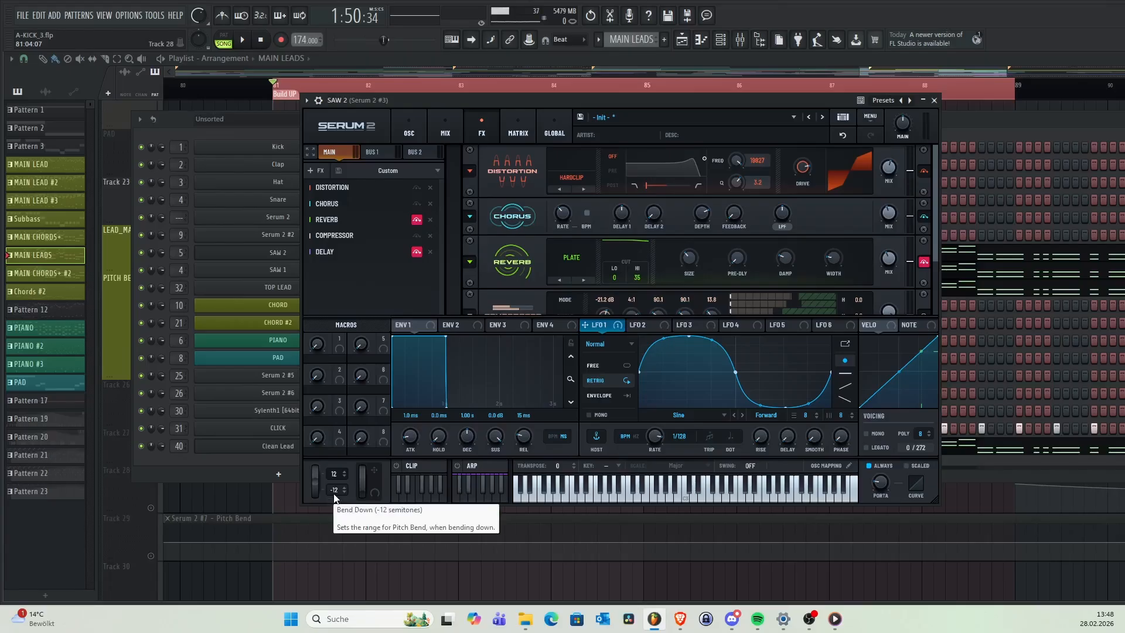
- Nudge SAW 2's pitch bend wheel again and locate the Create automation clip command for the last tweaked parameter
left_click_drag(599, 102, 597, 129)
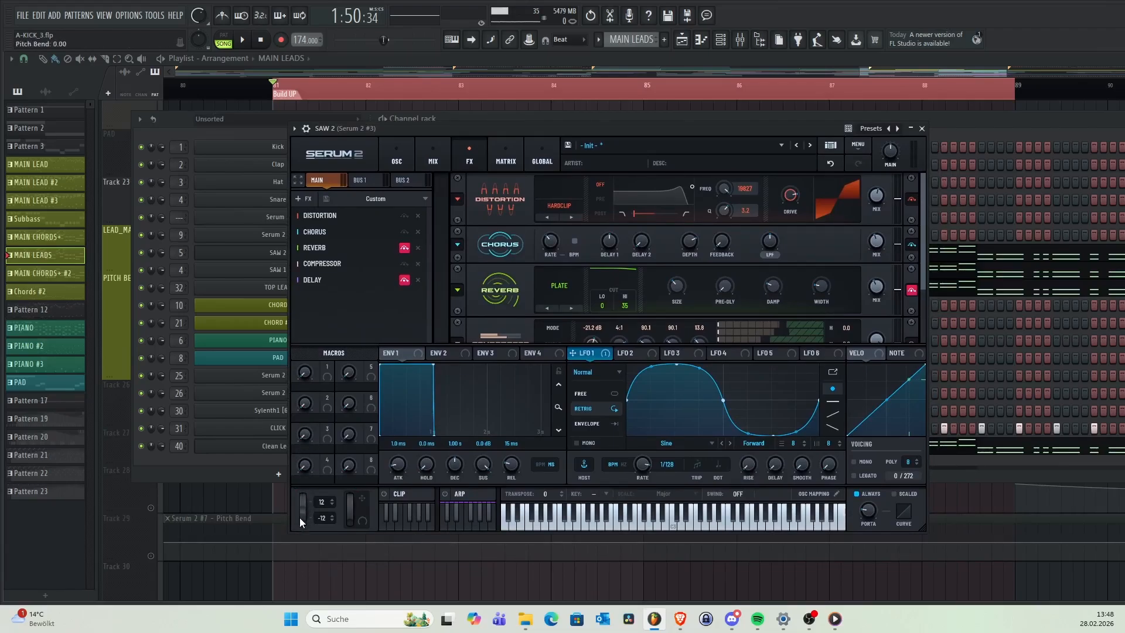
left_click_drag(303, 518, 303, 504)
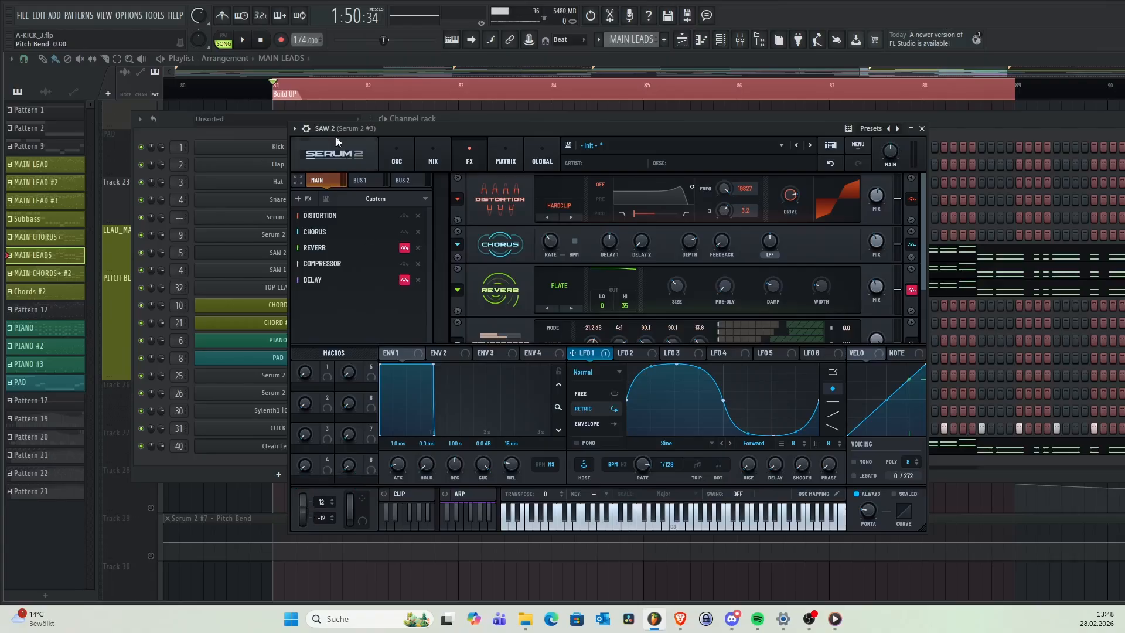
left_click(156, 18)
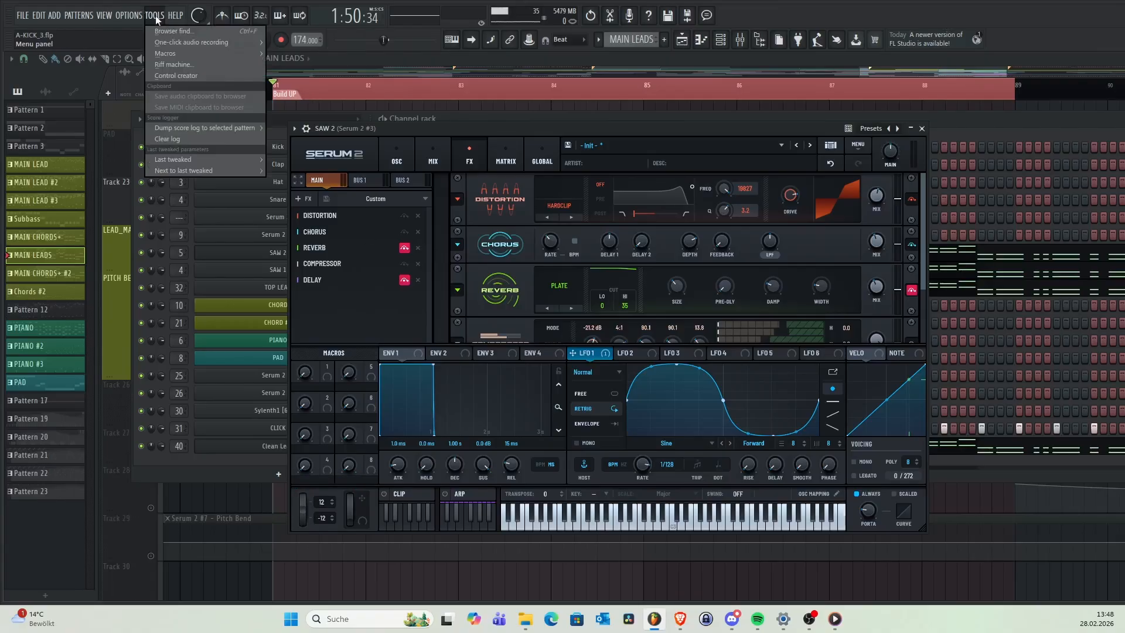
mouse_move(202, 161)
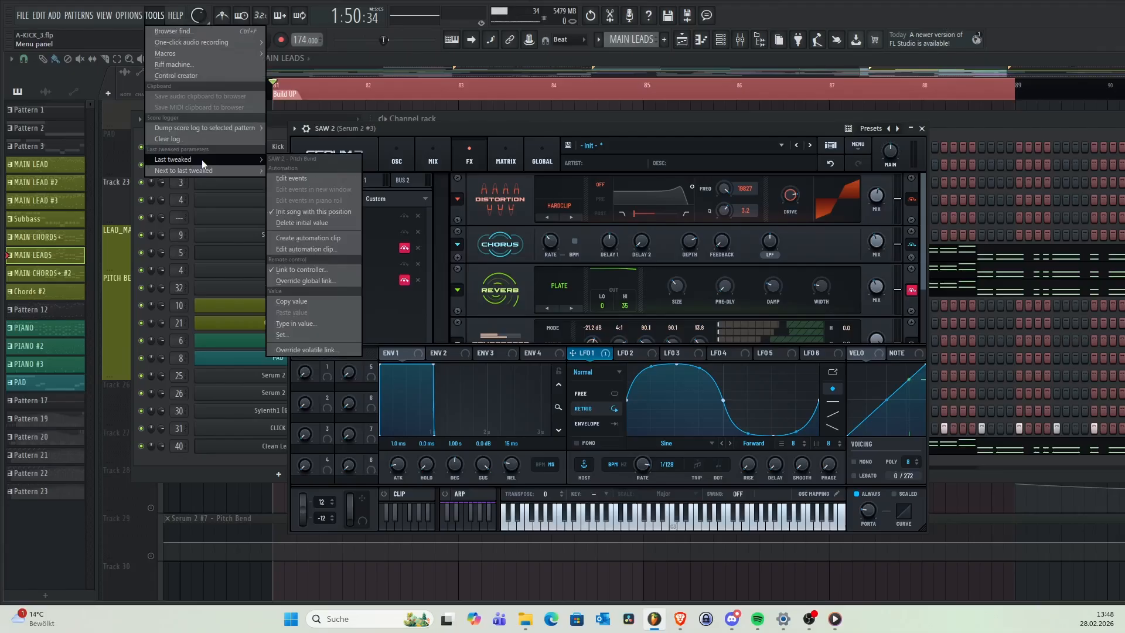
left_click(312, 239)
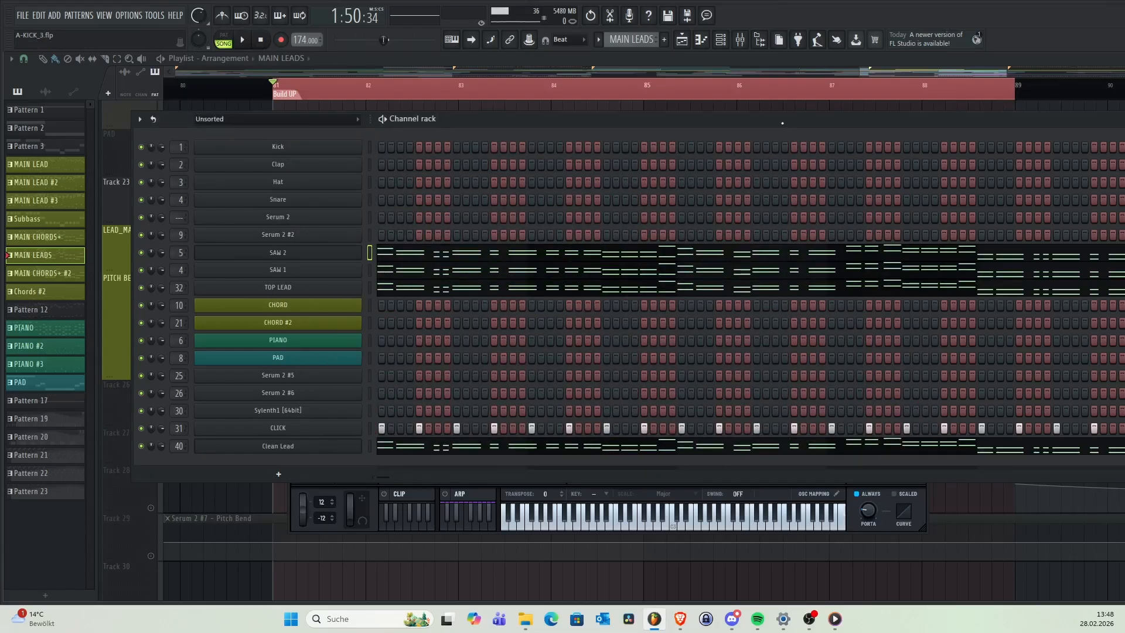
- Reposition the Channel rack and reopen the SAW 2 Serum 2 instance in front of it
left_click_drag(704, 120, 693, 109)
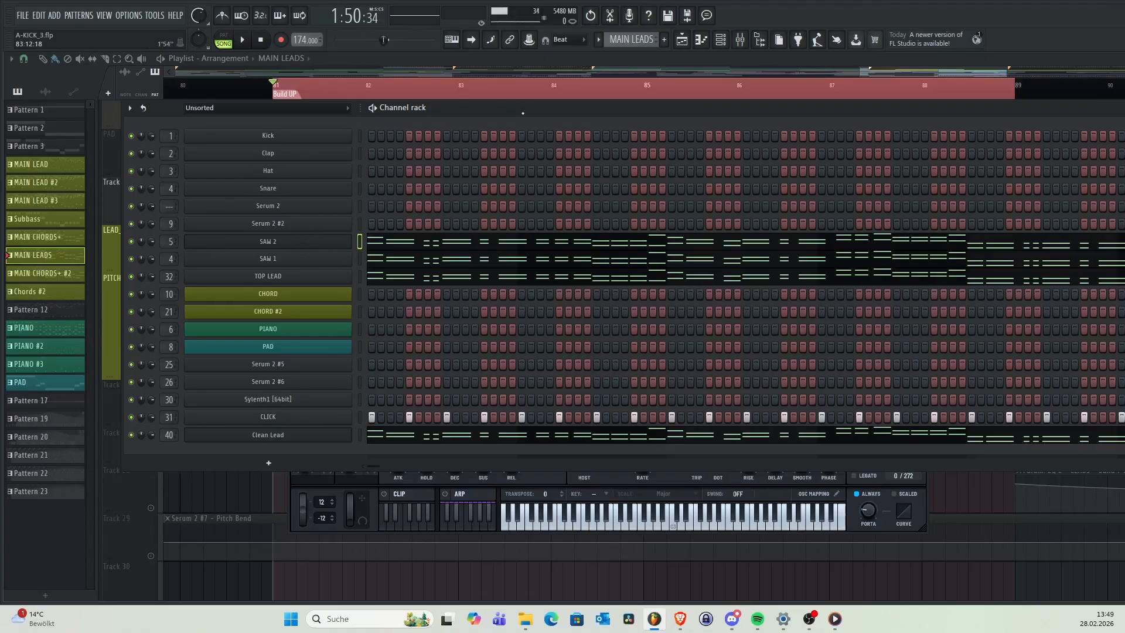
left_click_drag(523, 113, 573, 128)
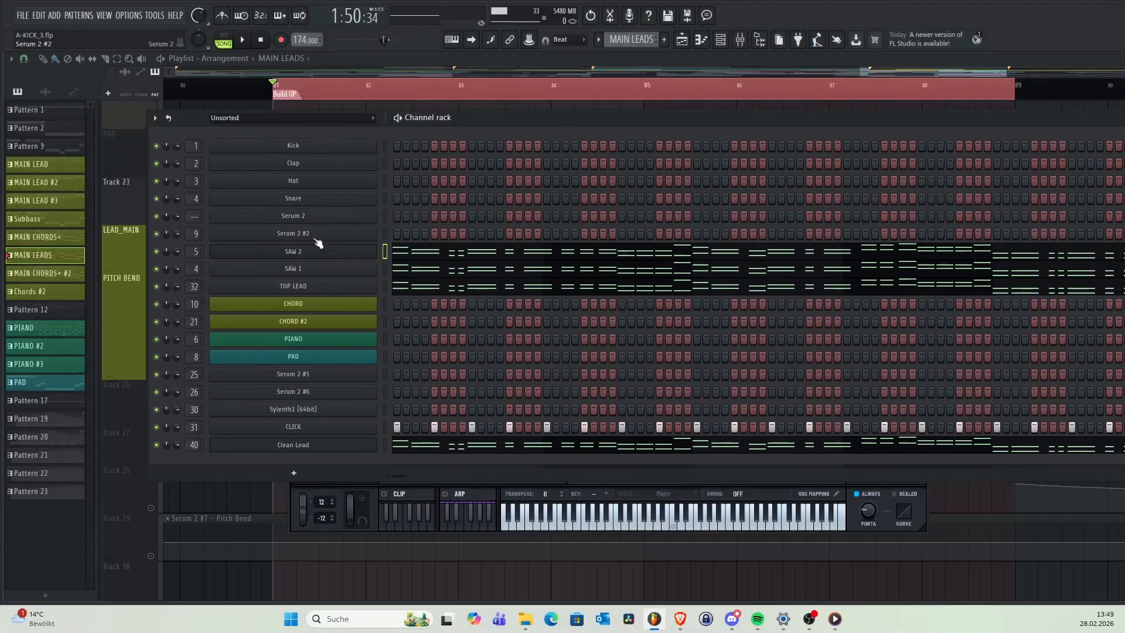
left_click(285, 255)
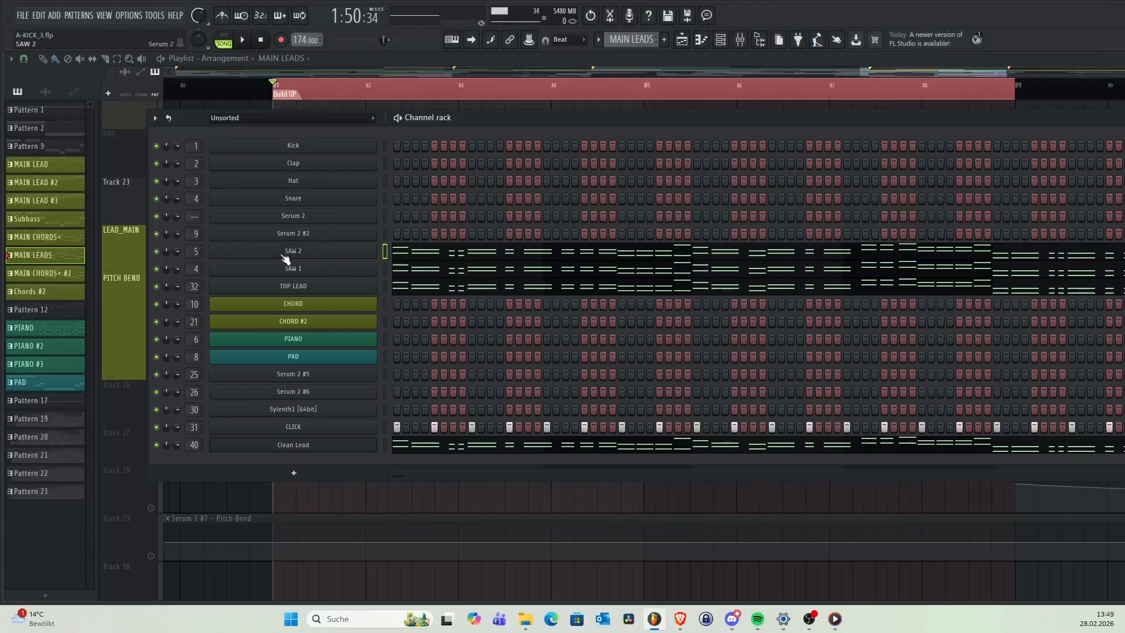
left_click(322, 258)
left_click_drag(465, 128, 397, 117)
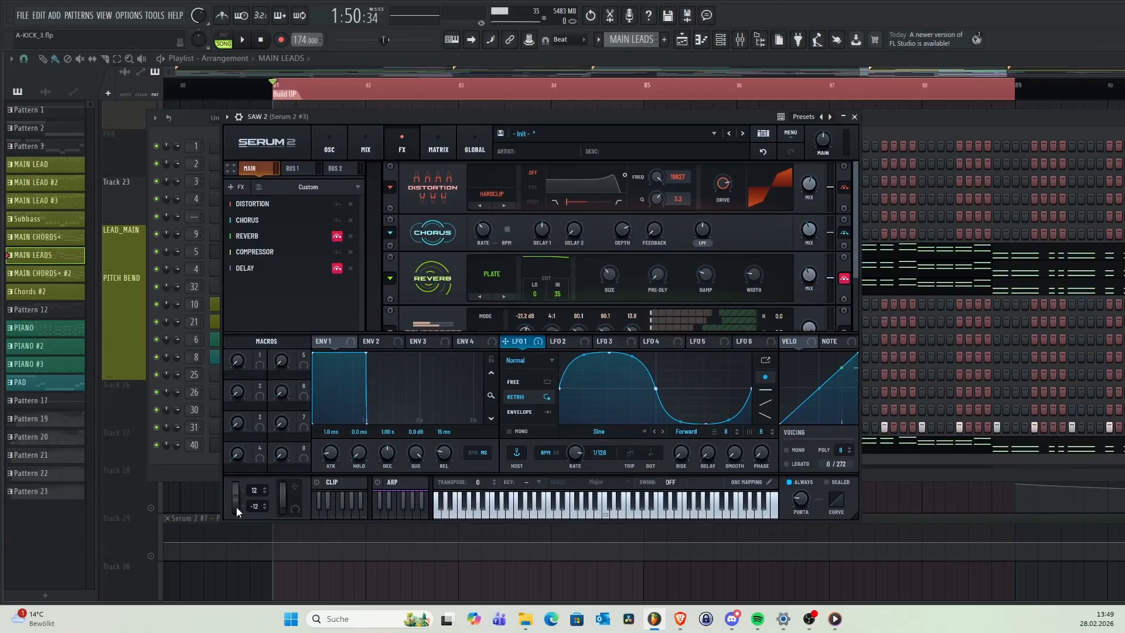
- Nudge SAW 2's pitch bend wheel and open the controller link settings for that last tweaked parameter
left_click_drag(237, 508, 225, 483)
left_click(154, 15)
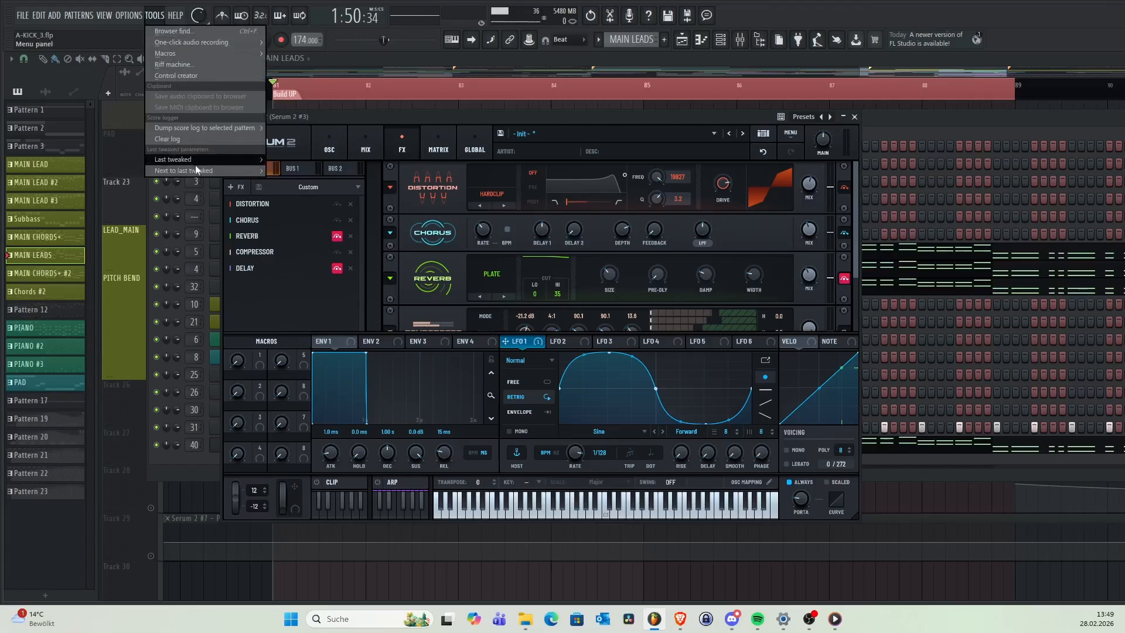
mouse_move(202, 159)
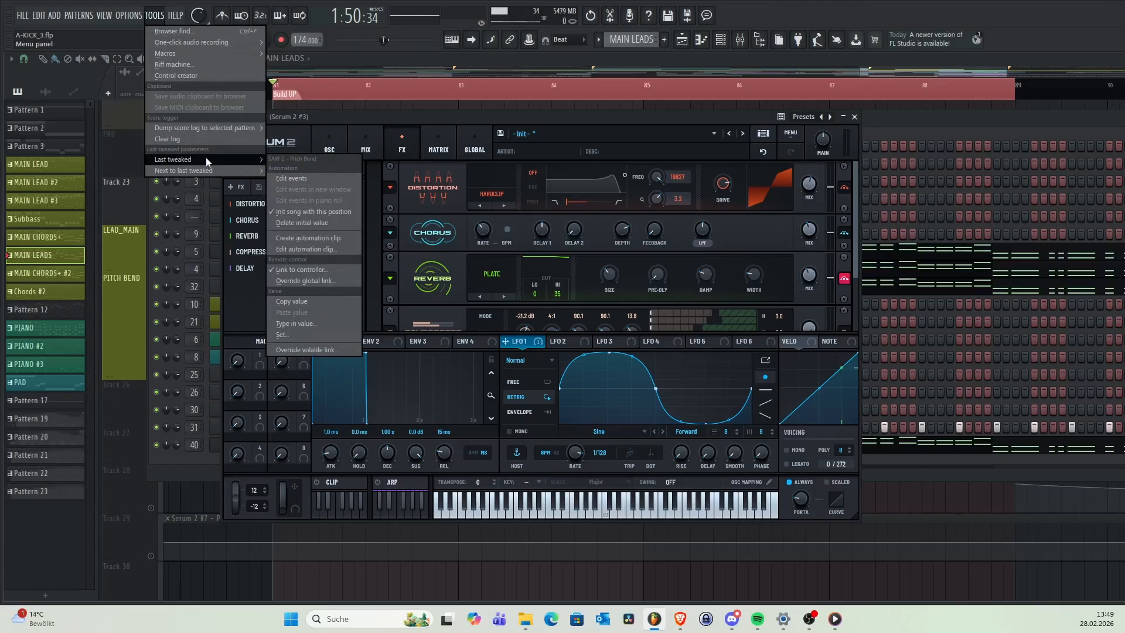
left_click(309, 269)
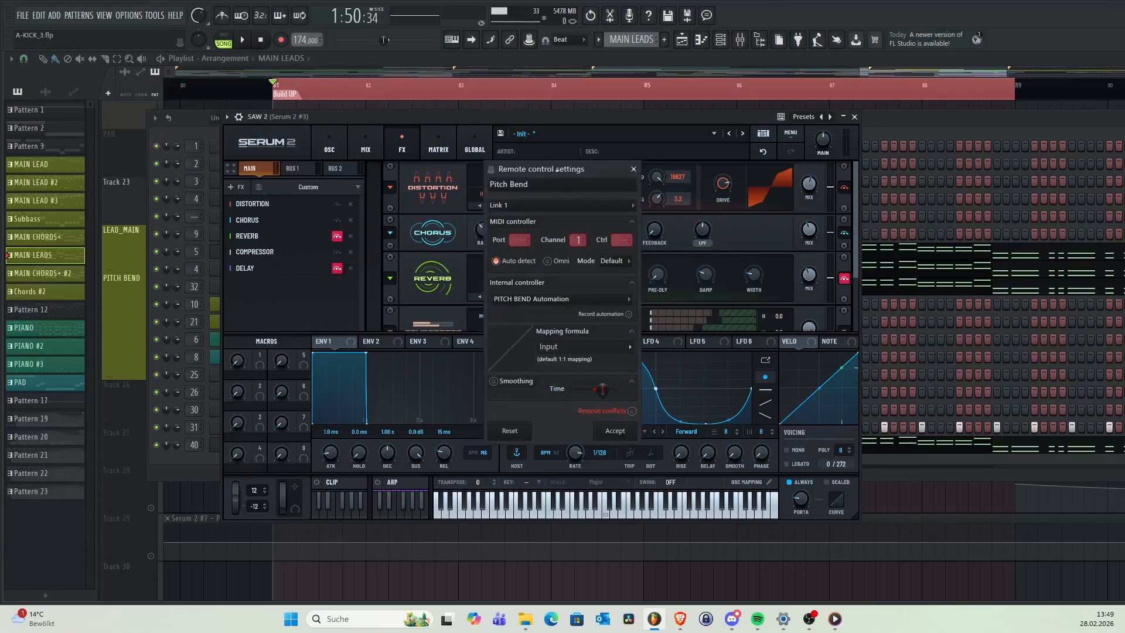
- Review the internal controllers available for SAW 2's Pitch Bend link, keeping PITCH BEND Automation selected
left_click_drag(557, 169, 418, 141)
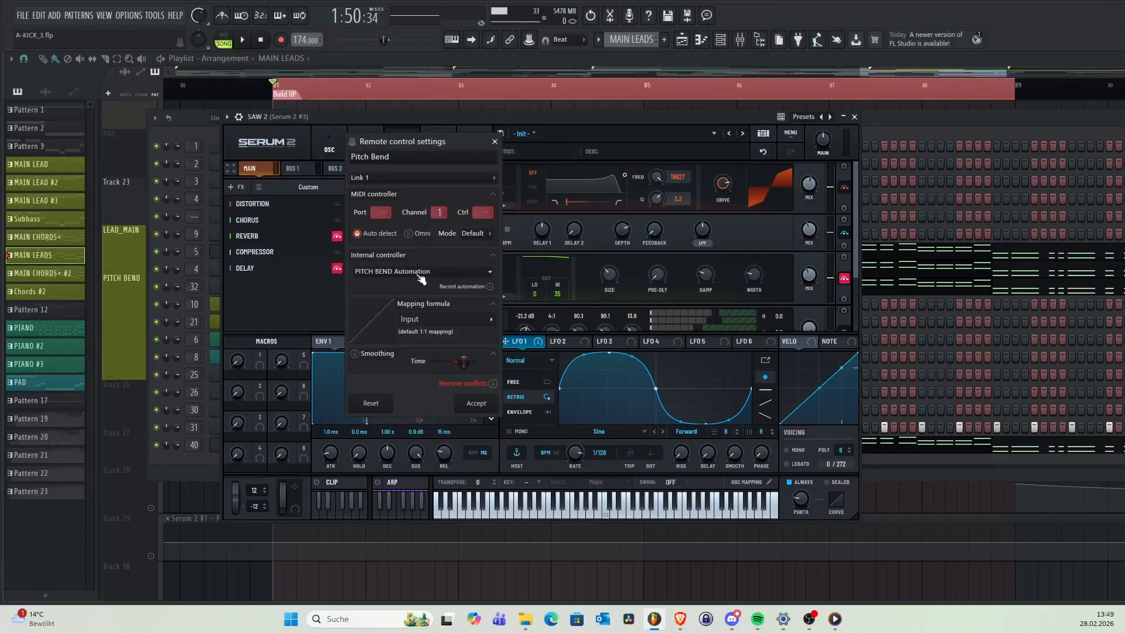
left_click(389, 272)
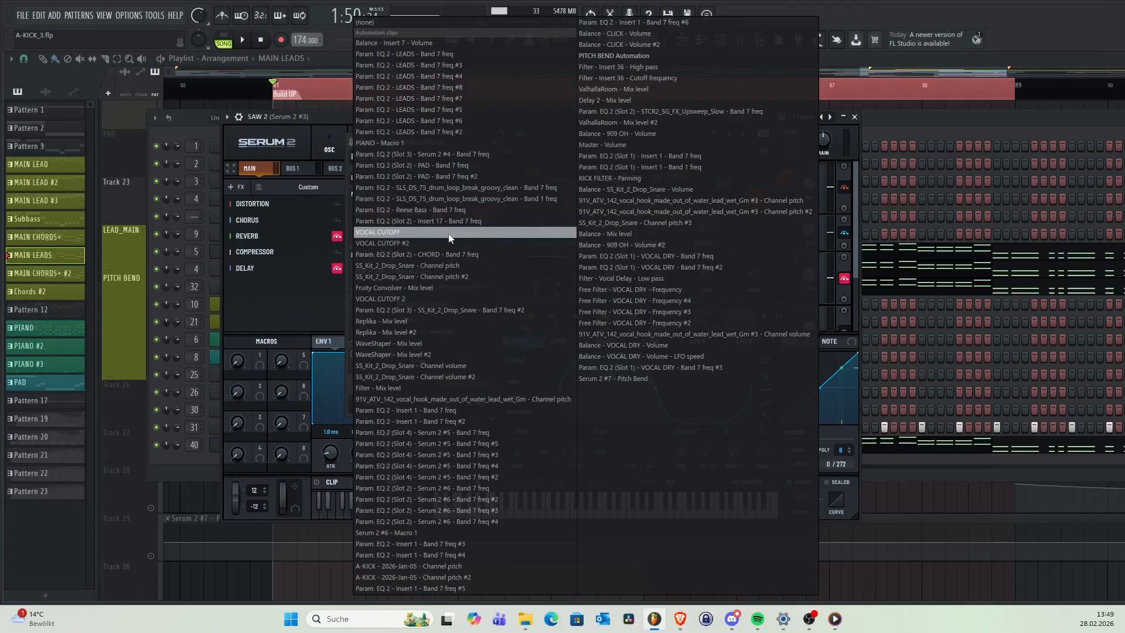
left_click(347, 293)
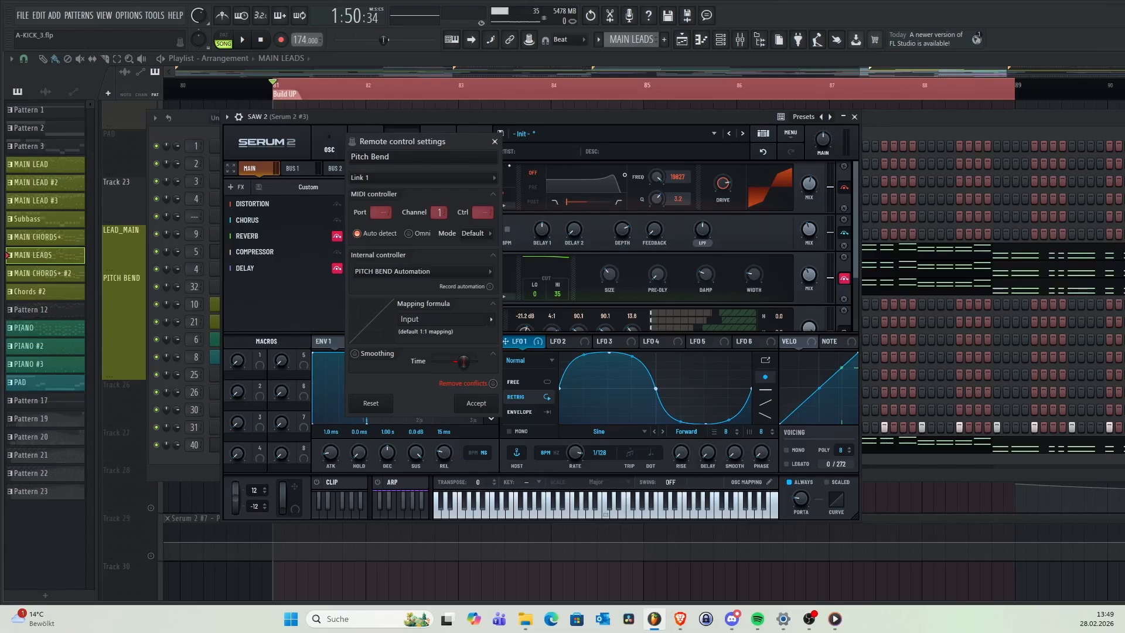
- Close the Pitch Bend link settings and the SAW 2 instrument window, and return to the unobstructed playlist
left_click(495, 141)
left_click(854, 116)
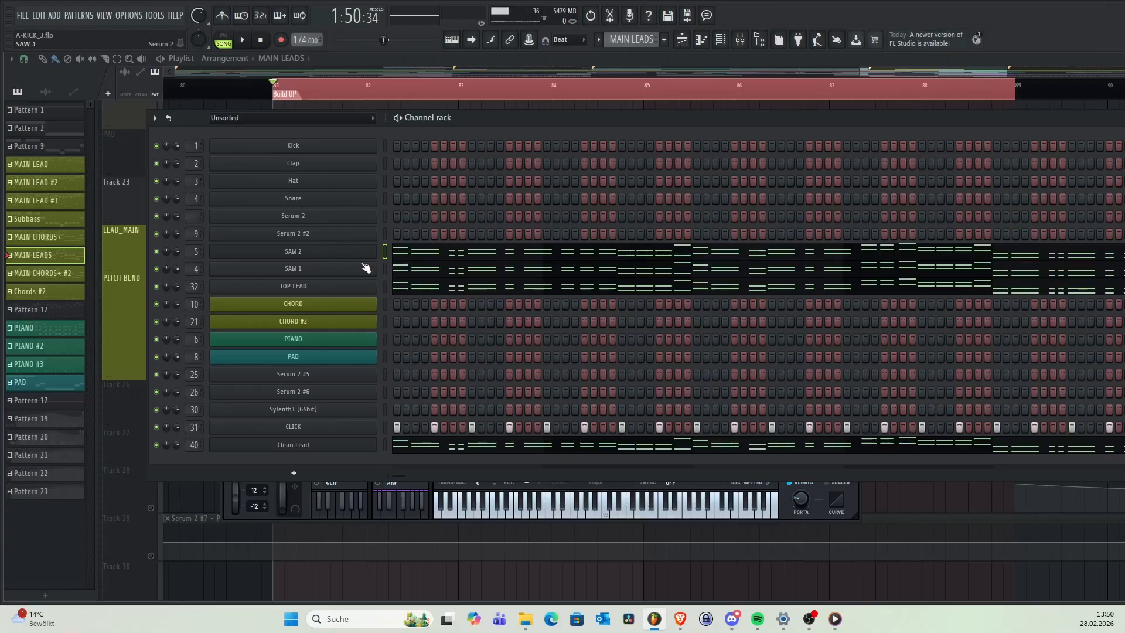
left_click(305, 256)
left_click(306, 256)
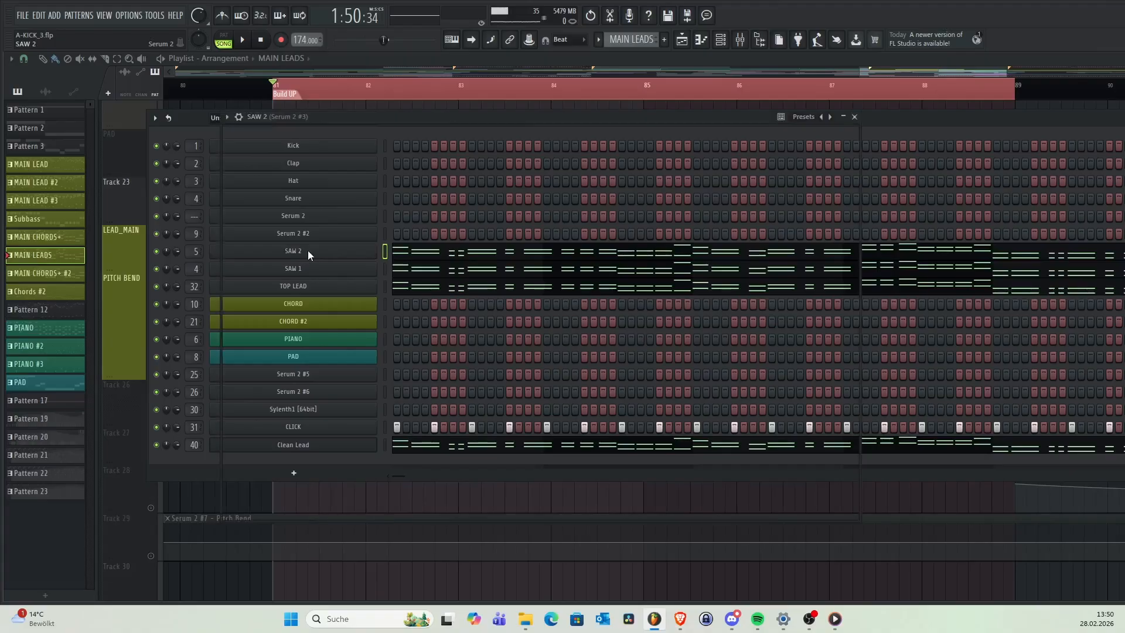
left_click(1014, 61)
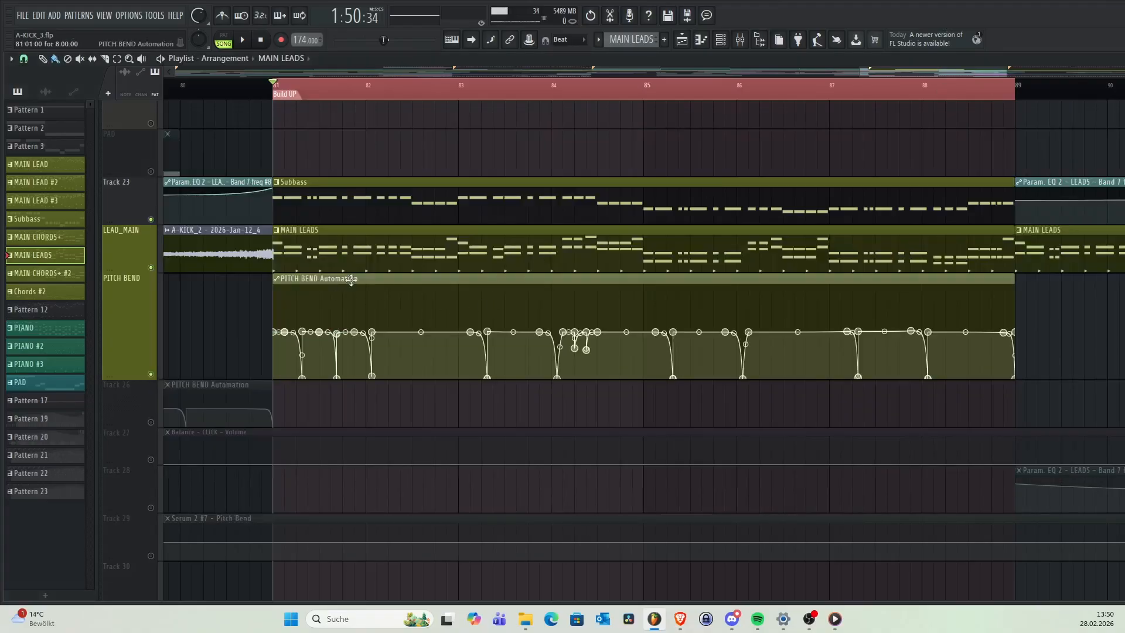
- Make PITCH BEND Automation the active playlist clip and delete its stray copy starting at bar 84 on muted Track 19
mouse_move(351, 279)
left_mouse_down()
mouse_move(400, 279)
mouse_move(354, 287)
left_mouse_up()
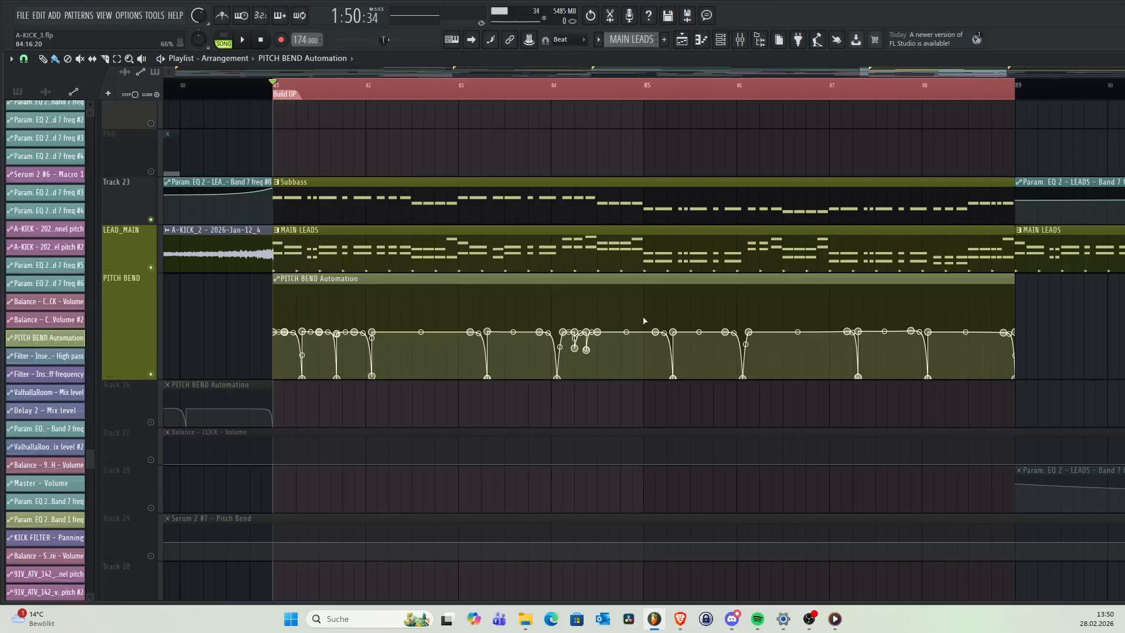
scroll(622, 274, "up", 8)
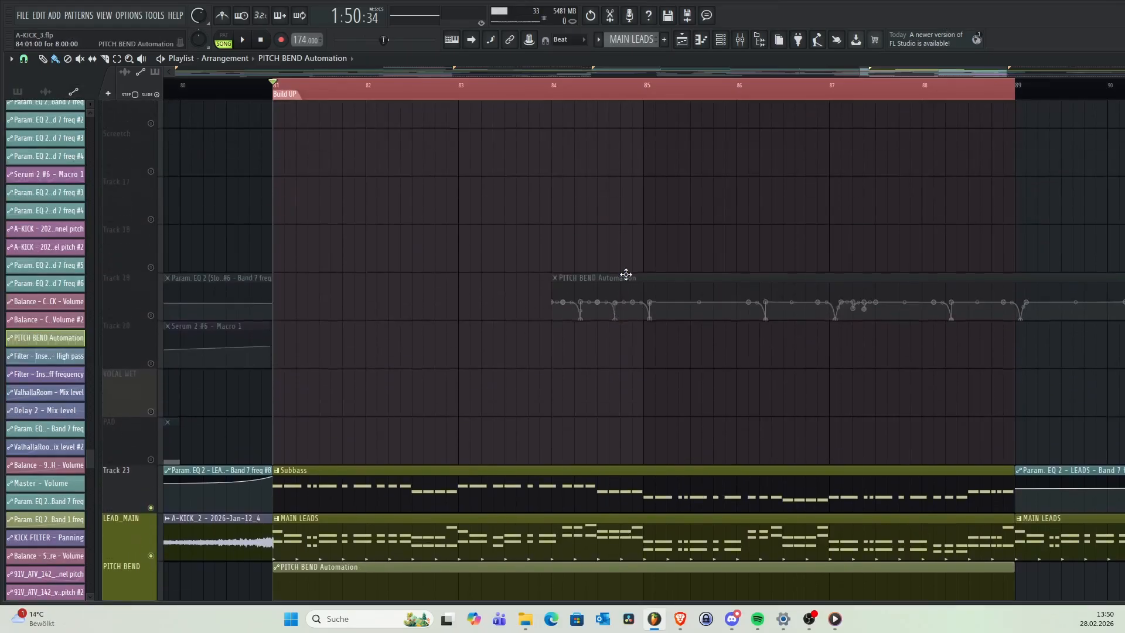
scroll(635, 271, "down", 5)
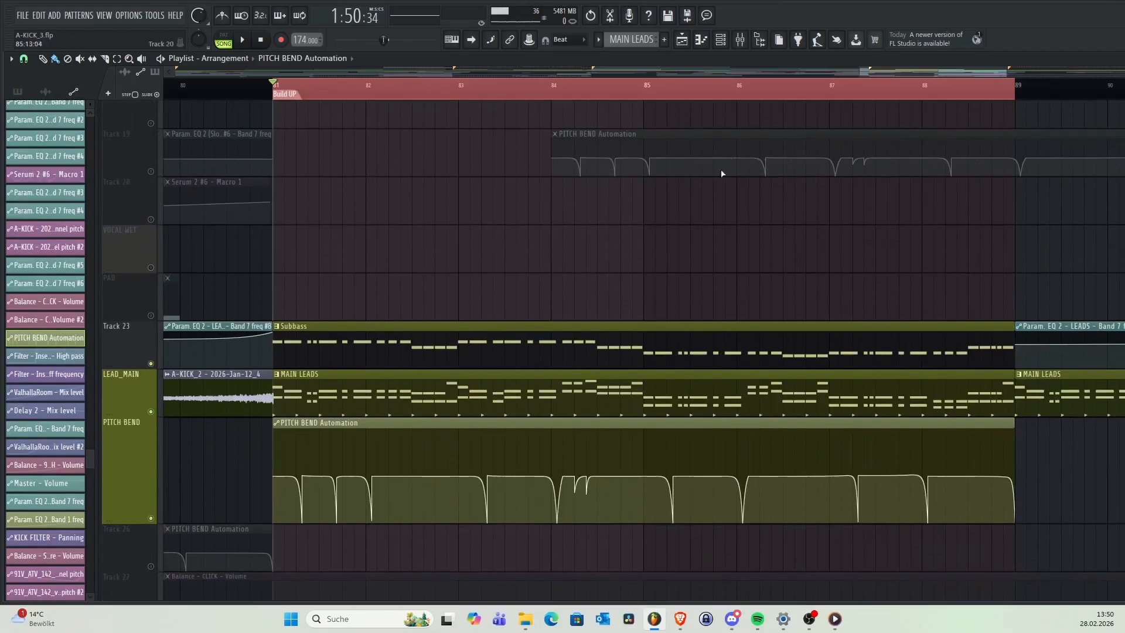
right_click(718, 134)
scroll(606, 245, "down", 4)
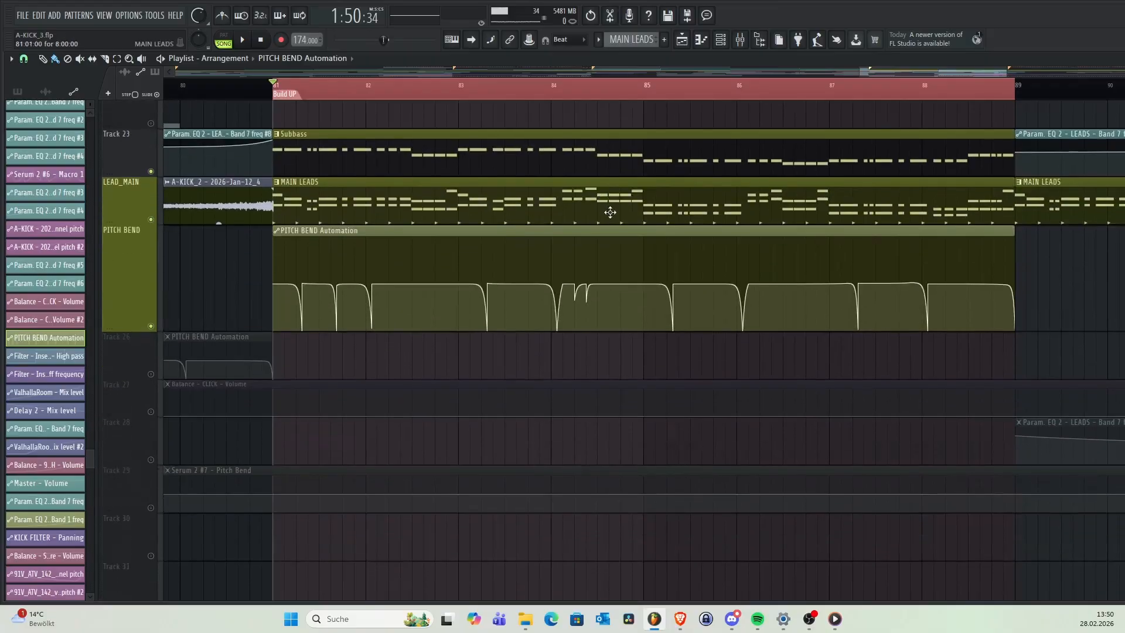
scroll(631, 244, "up", 7)
scroll(644, 163, "down", 5)
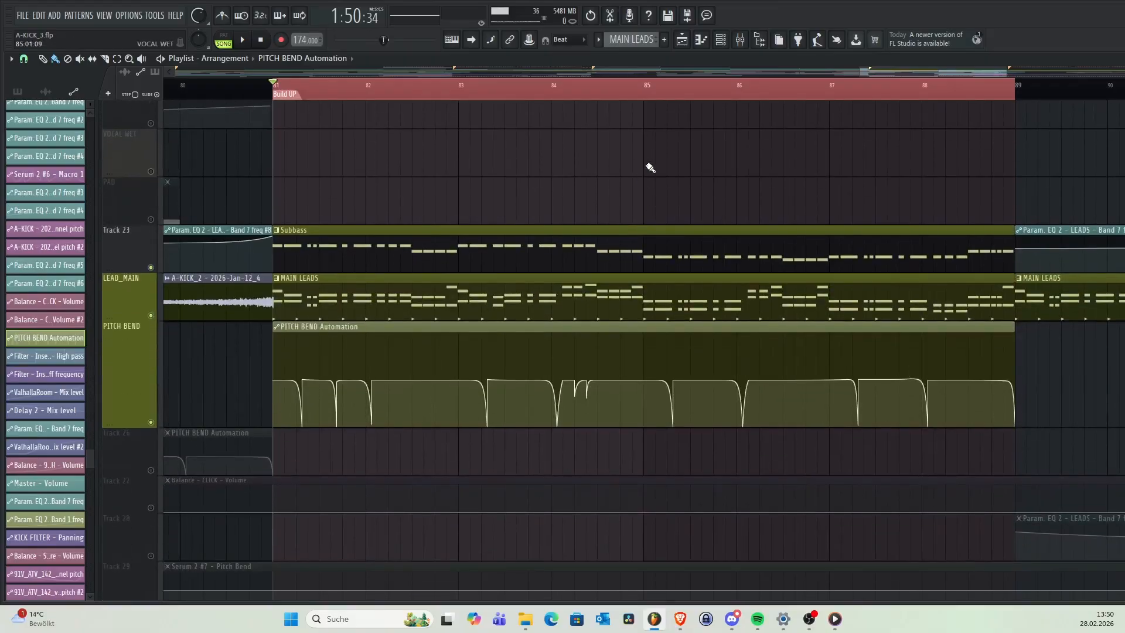